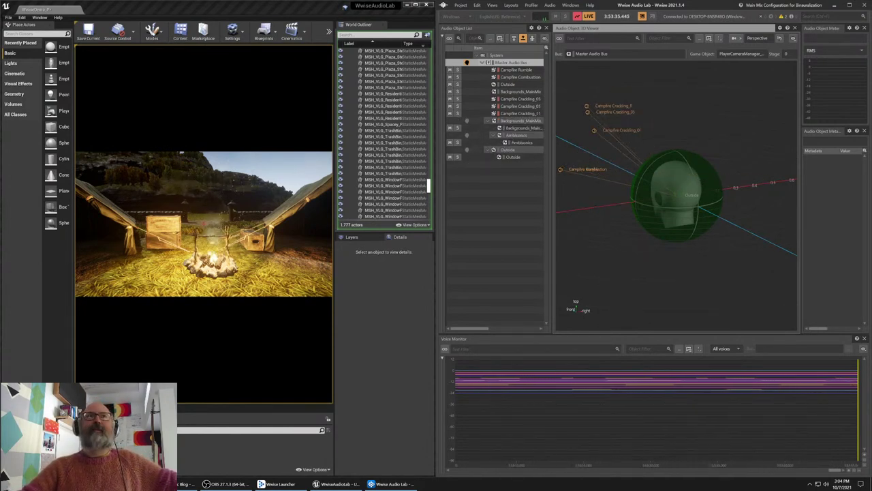
Stop the running simulation in Unreal Editor and disconnect Wwise from the game
{"action": "key", "text": "alt+Tab"}
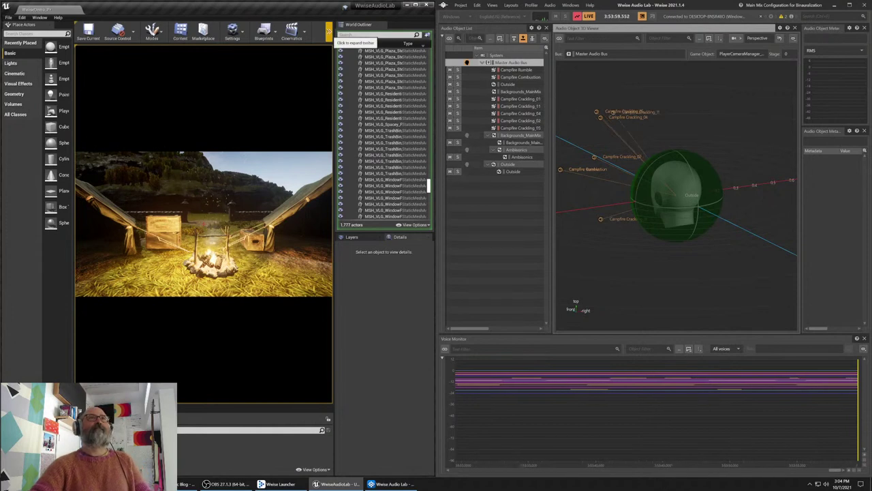
{"action": "left_click", "coordinate": [329, 32]}
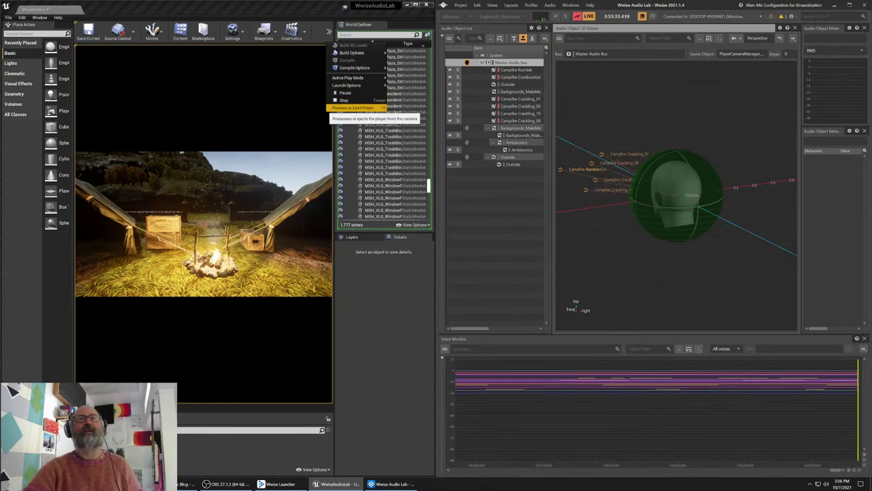
{"action": "mouse_move", "coordinate": [347, 85]}
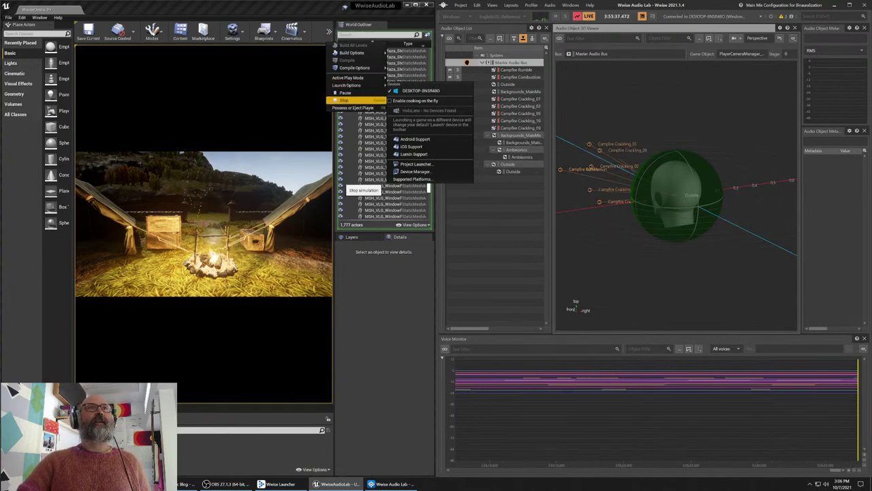
{"action": "left_click", "coordinate": [344, 100]}
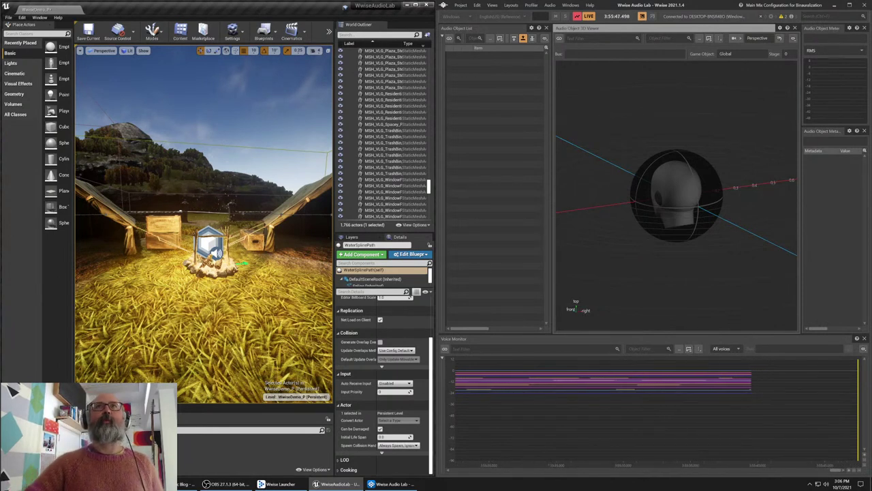
{"action": "left_click", "coordinate": [642, 16]}
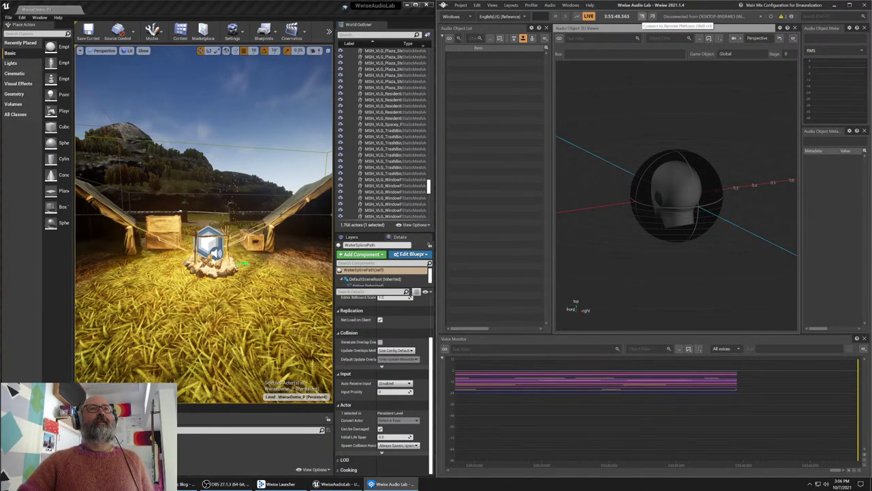
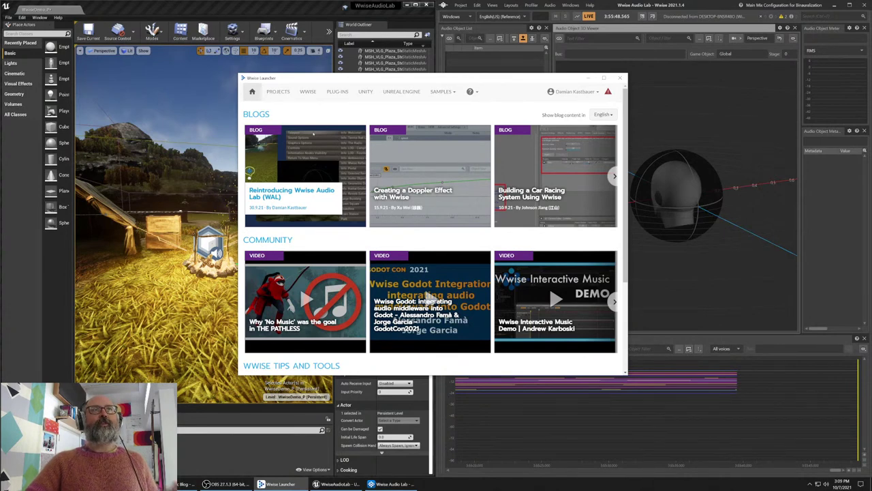
View the Wwise Audio Lab sample page in Wwise Launcher, including its installed versions, and put the launcher away
{"action": "mouse_move", "coordinate": [441, 92]}
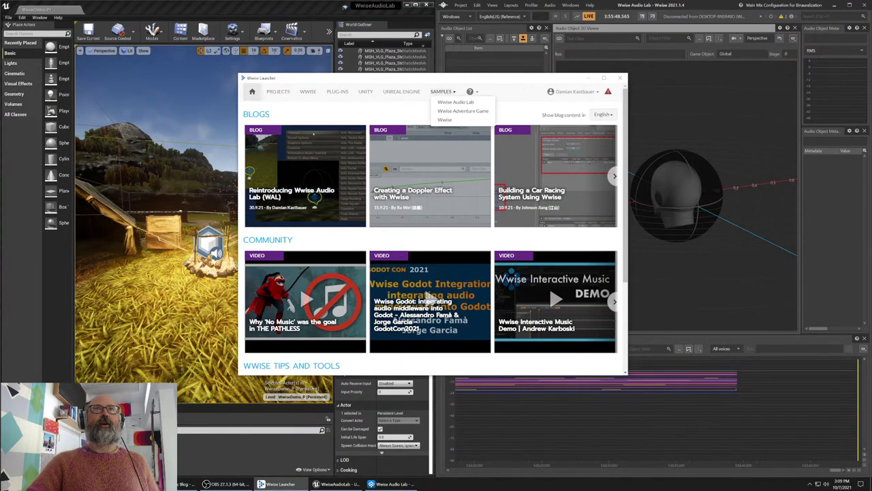
{"action": "left_click", "coordinate": [456, 101]}
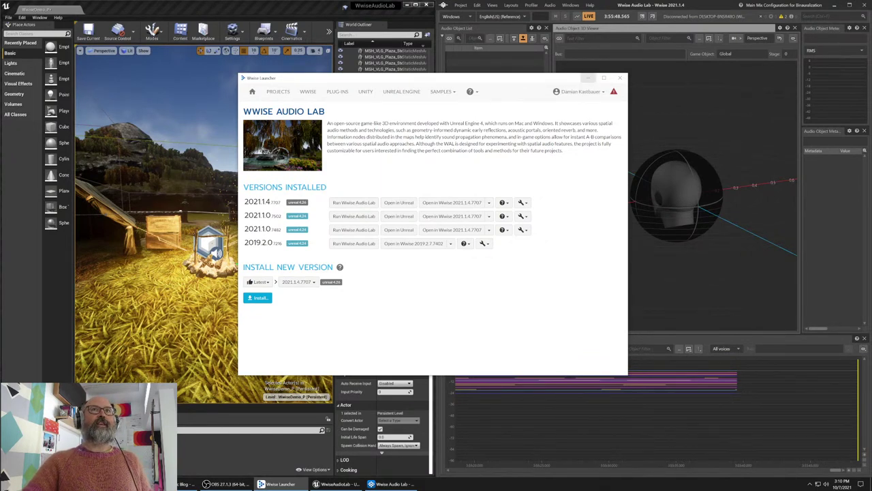
{"action": "left_click", "coordinate": [588, 78]}
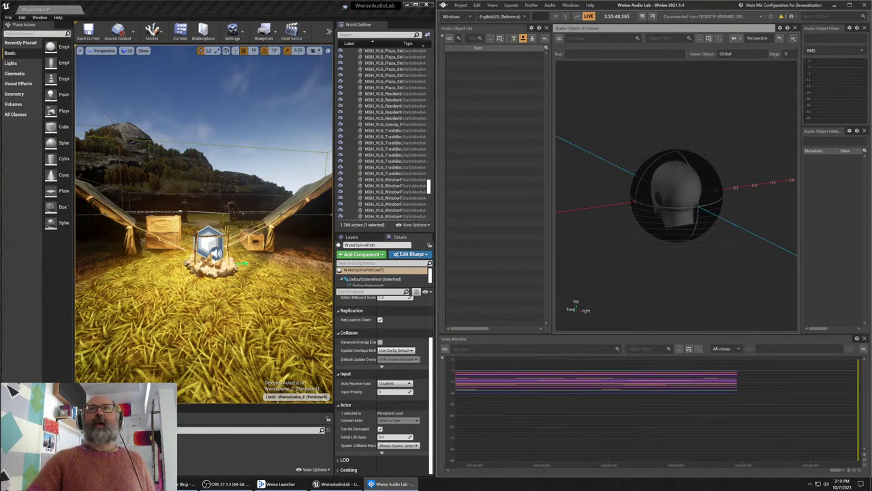
Switch Wwise to the Designer layout and close the floating System audio device editor
{"action": "left_click", "coordinate": [511, 5]}
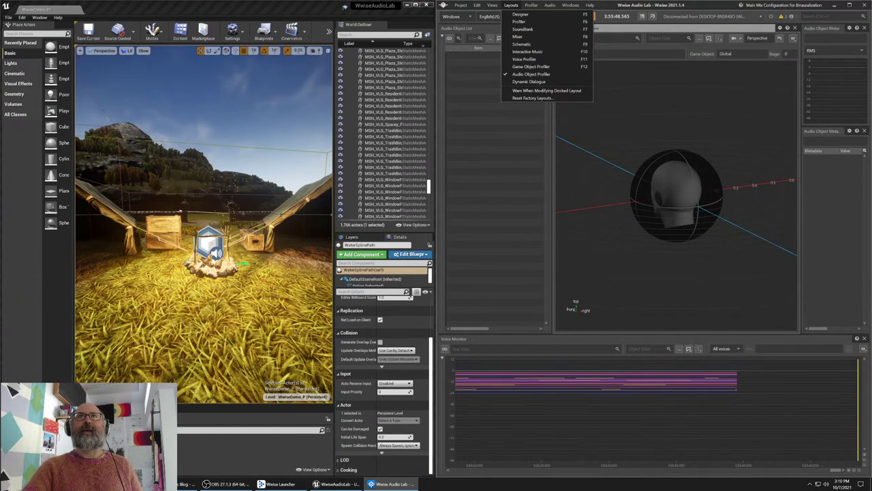
{"action": "left_click", "coordinate": [520, 13]}
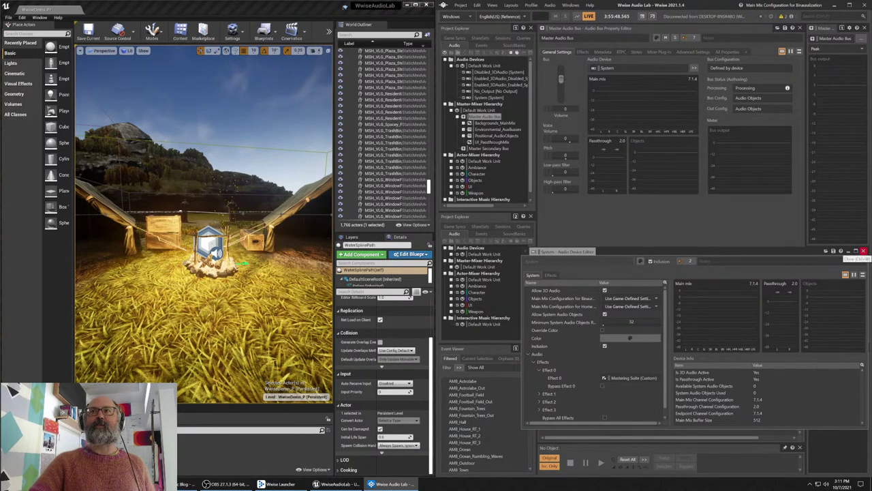
{"action": "left_click", "coordinate": [864, 251]}
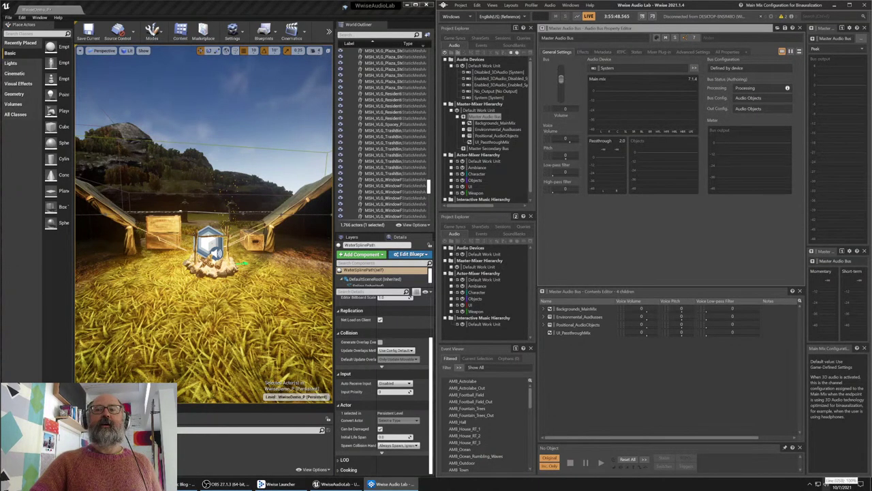
Turn off Windows spatial sound for the current headphone output
{"action": "right_click", "coordinate": [838, 484]}
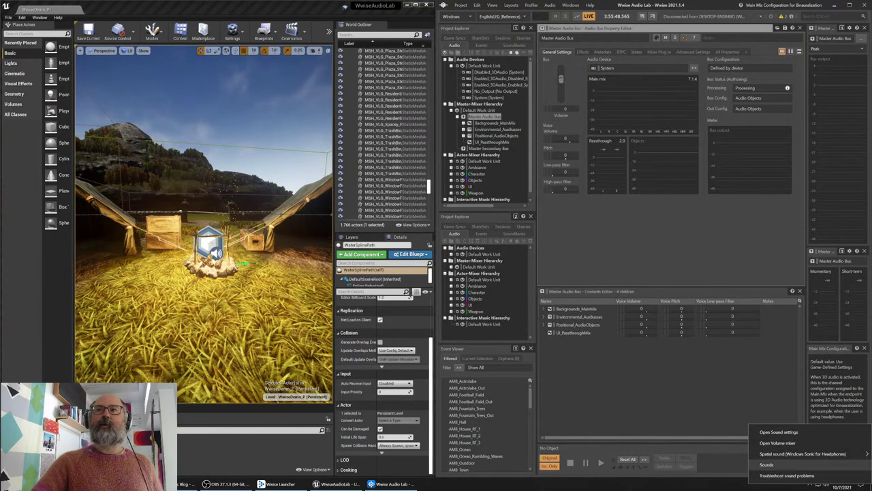
{"action": "mouse_move", "coordinate": [803, 453]}
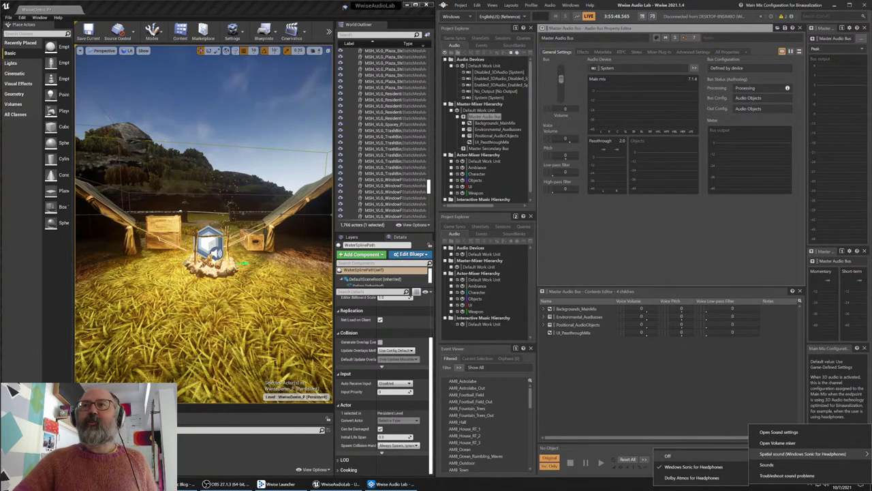
{"action": "left_click", "coordinate": [668, 456]}
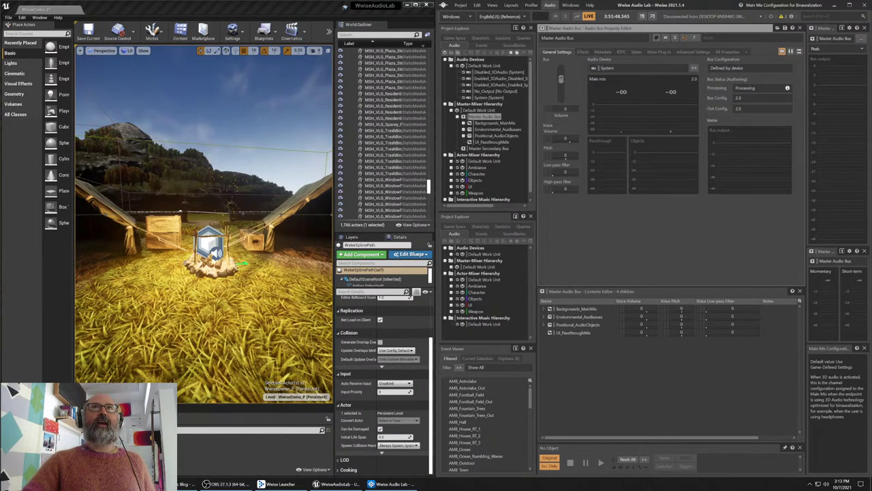
Review the authoring audio preferences in Wwise and dismiss them without changes
{"action": "left_click", "coordinate": [549, 5]}
{"action": "left_click", "coordinate": [579, 22]}
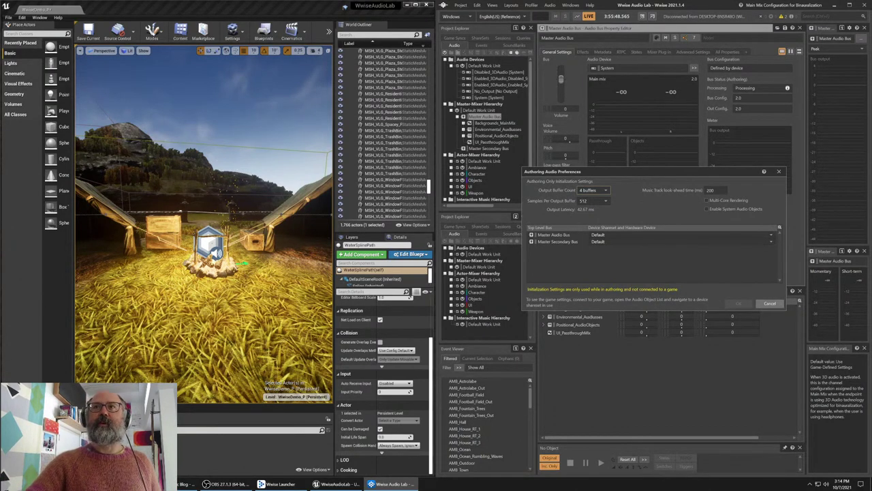
{"action": "left_click", "coordinate": [769, 304]}
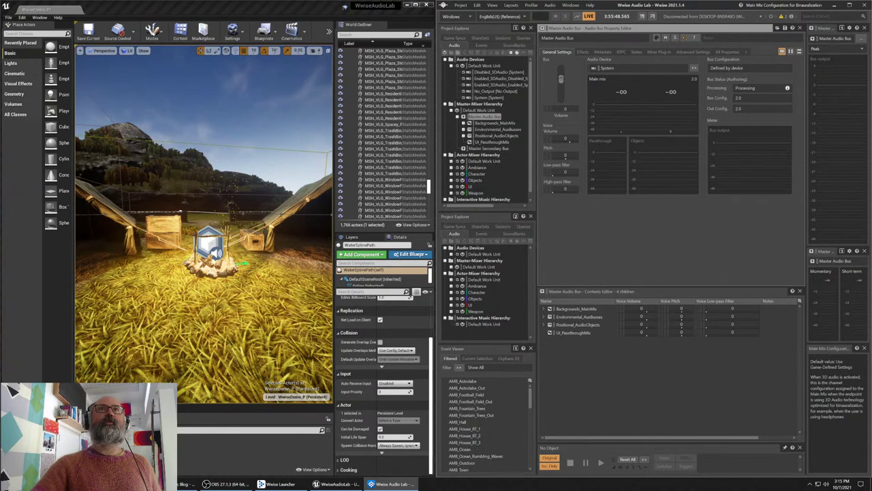
Open the System audio device's editor and inspect the custom Mastering Suite assigned as Effect 0
{"action": "key", "text": "Return"}
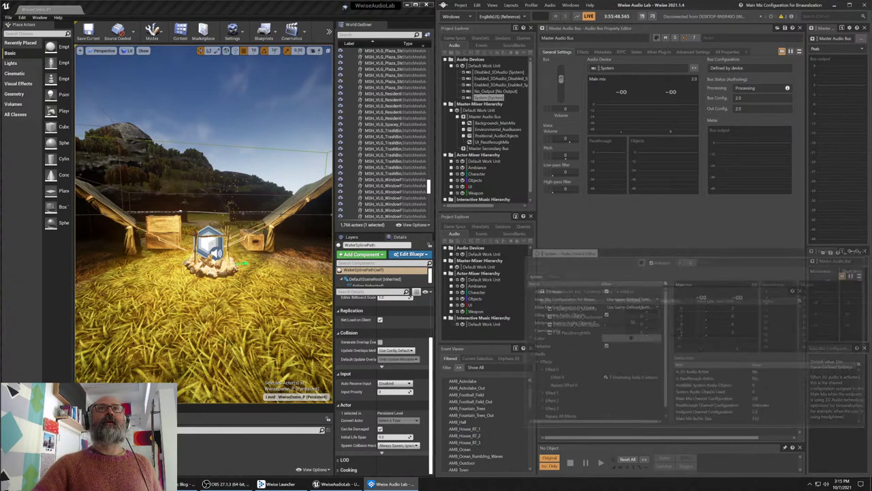
{"action": "left_click_drag", "start_coordinate": [634, 252], "coordinate": [564, 218]}
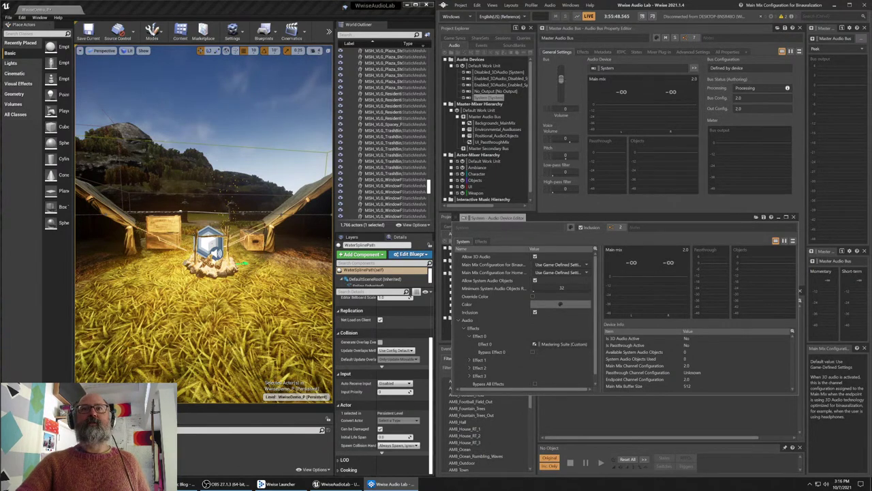
{"action": "double_click", "coordinate": [491, 343]}
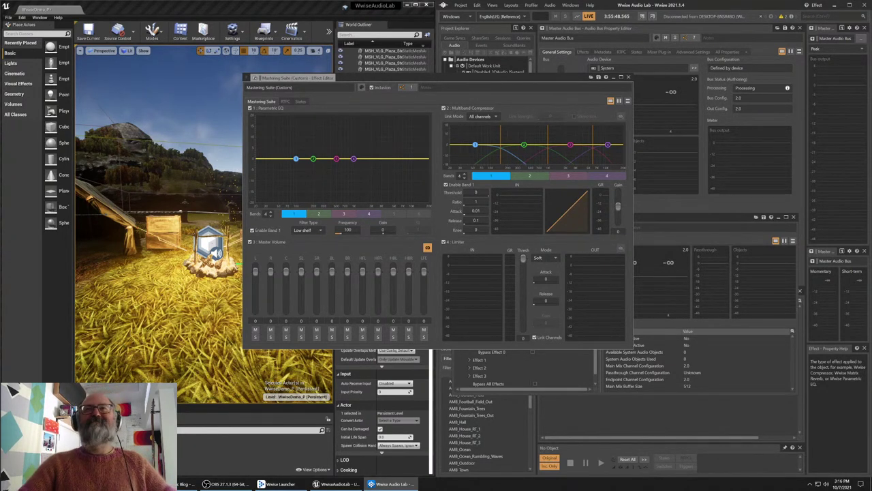
{"action": "left_click", "coordinate": [628, 77]}
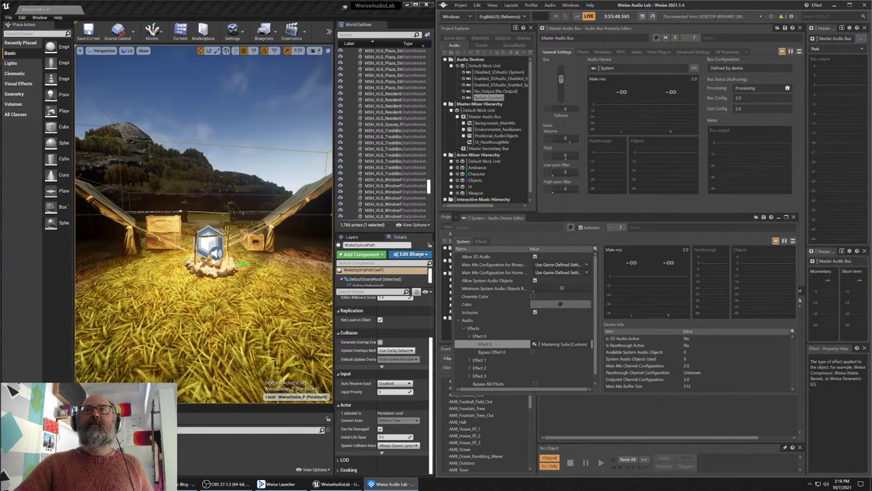
Examine the System device's 3D audio state and main mix channel configuration in the device information
{"action": "left_click", "coordinate": [633, 365]}
{"action": "left_click", "coordinate": [623, 338]}
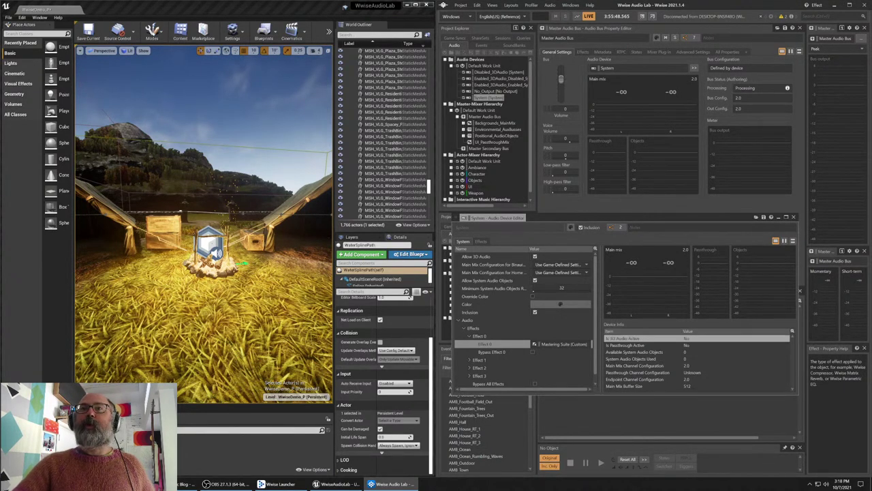
{"action": "left_click", "coordinate": [633, 365]}
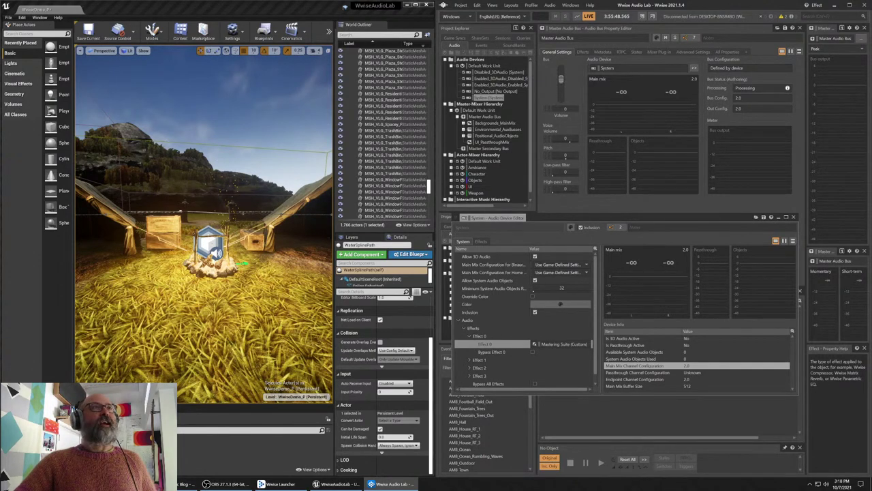
Play the level in Unreal Editor and go to System Audio Device in the in-game sound options
{"action": "left_click", "coordinate": [328, 32]}
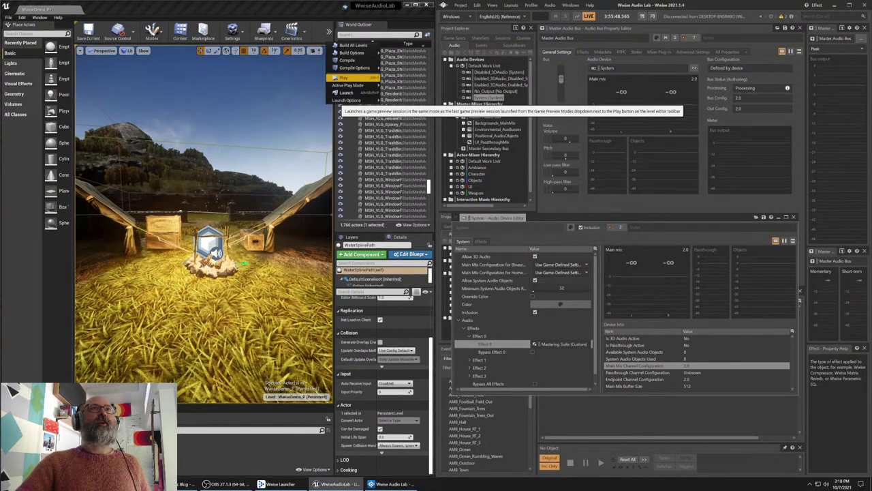
{"action": "left_click", "coordinate": [341, 78]}
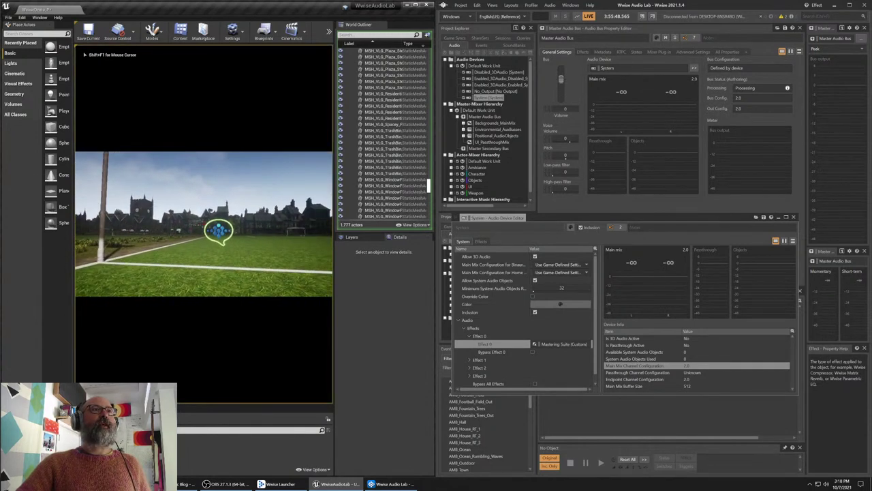
{"action": "key", "text": "Tab"}
{"action": "key", "text": "Down"}
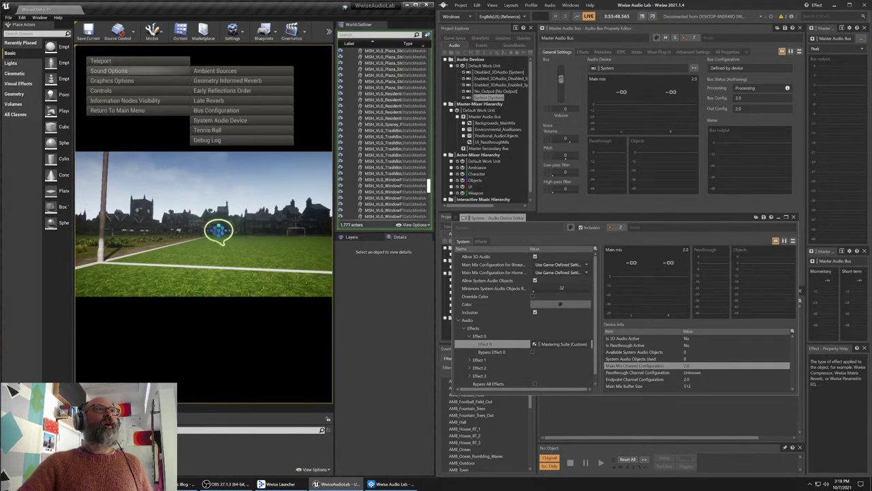
{"action": "key", "text": "Right"}
{"action": "key", "text": "Down"}
{"action": "key", "text": "Down"}
{"action": "key", "text": "Down"}
{"action": "key", "text": "Down"}
{"action": "key", "text": "Down"}
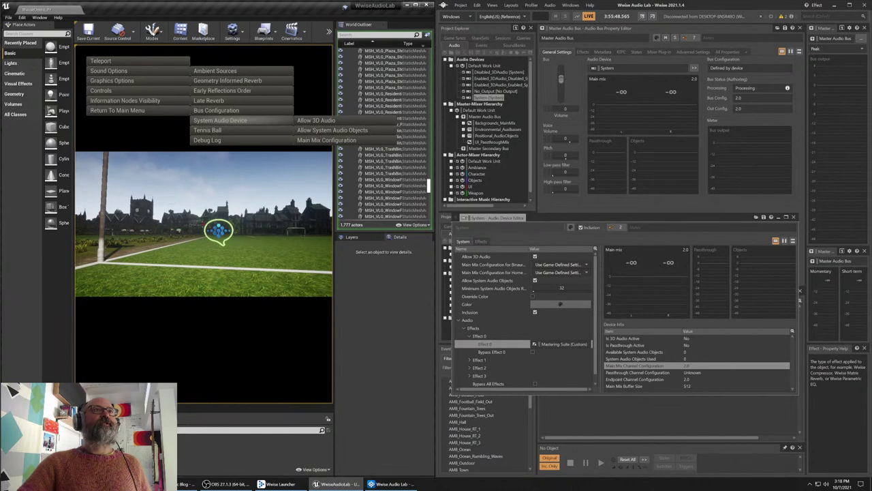
Look through the in-game System Audio Device options, including the Main Mix Configuration choices, and return to Allow 3D Audio
{"action": "key", "text": "Right"}
{"action": "key", "text": "Down"}
{"action": "key", "text": "Right"}
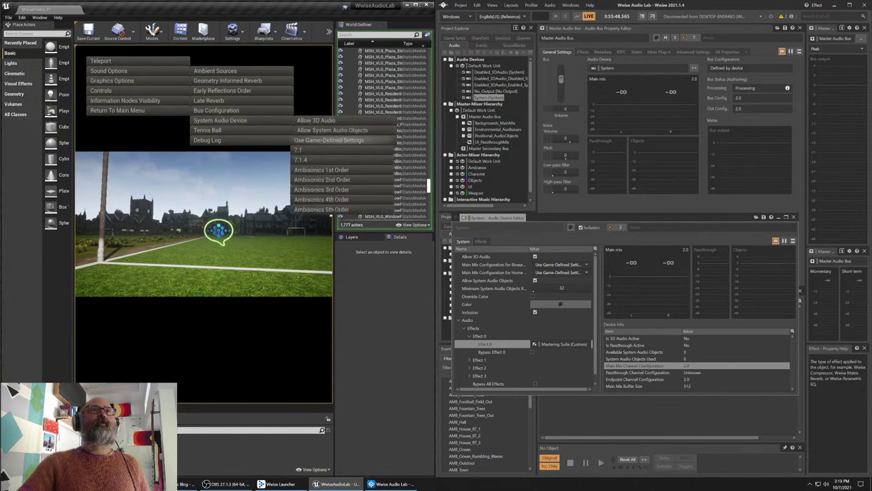
{"action": "key", "text": "Left"}
{"action": "key", "text": "Up"}
{"action": "key", "text": "Down"}
{"action": "key", "text": "Down"}
{"action": "key", "text": "Right"}
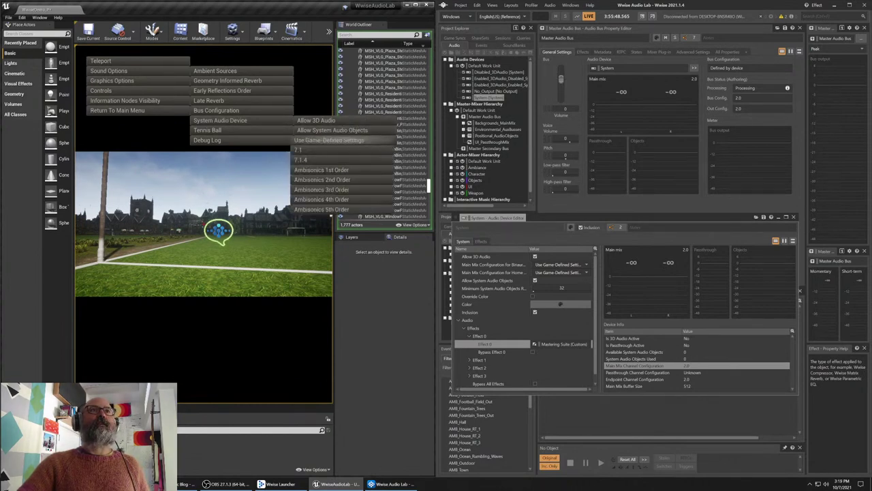
{"action": "key", "text": "Escape"}
{"action": "key", "text": "Up"}
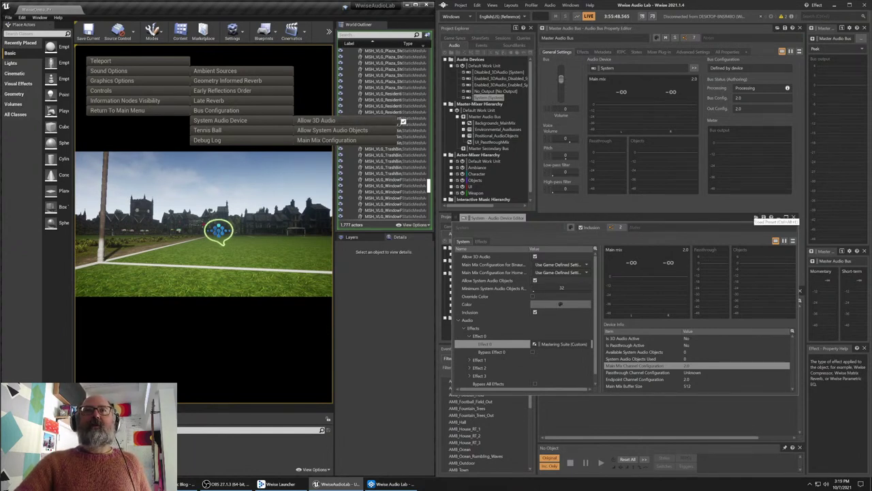
Return to Wwise and close the System audio device editor
{"action": "key", "text": "alt+Tab"}
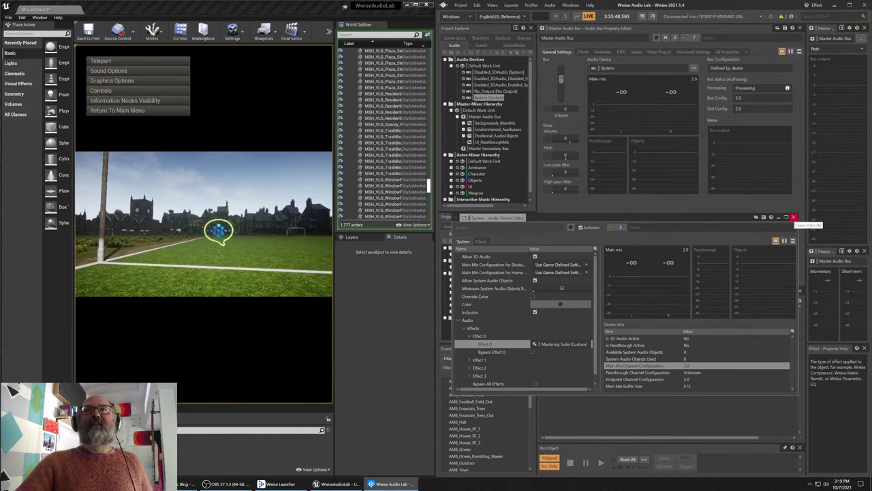
{"action": "left_click", "coordinate": [793, 217]}
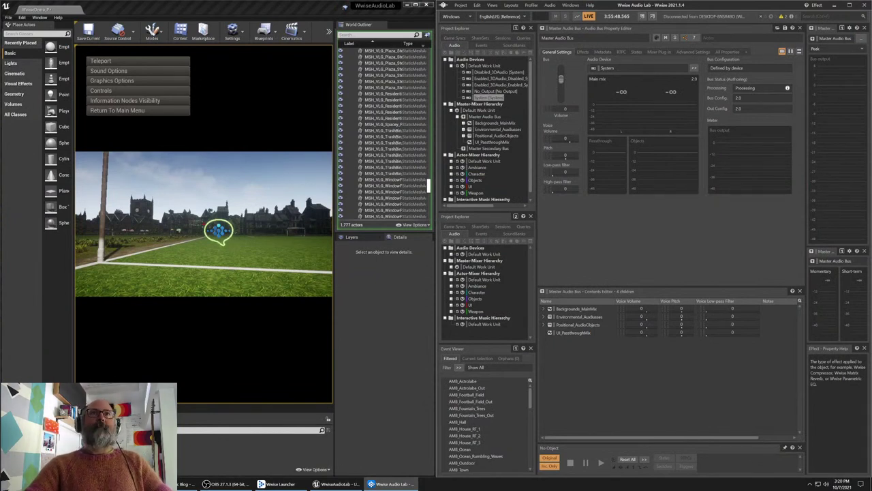
Select the four child buses of the Master Audio Bus, from Backgrounds_MainMix to UI_PassthroughMix, and magnify them on screen
{"action": "left_click", "coordinate": [495, 123]}
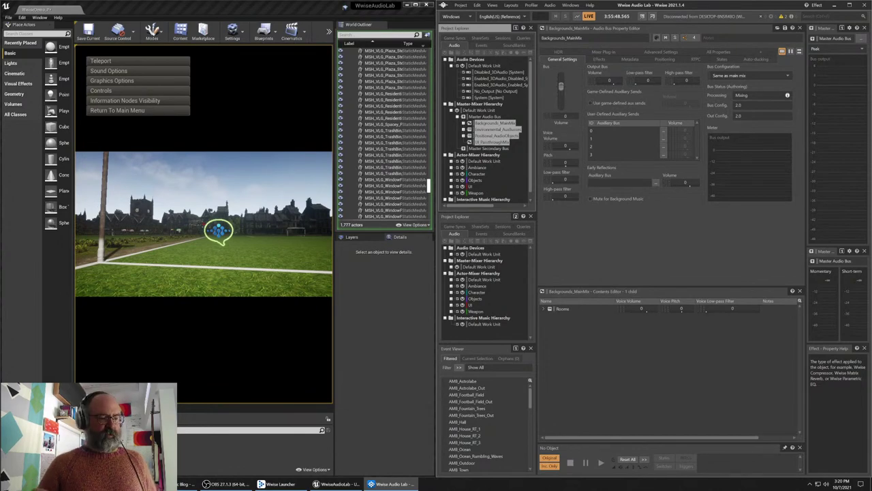
{"action": "key", "text": "super+plus"}
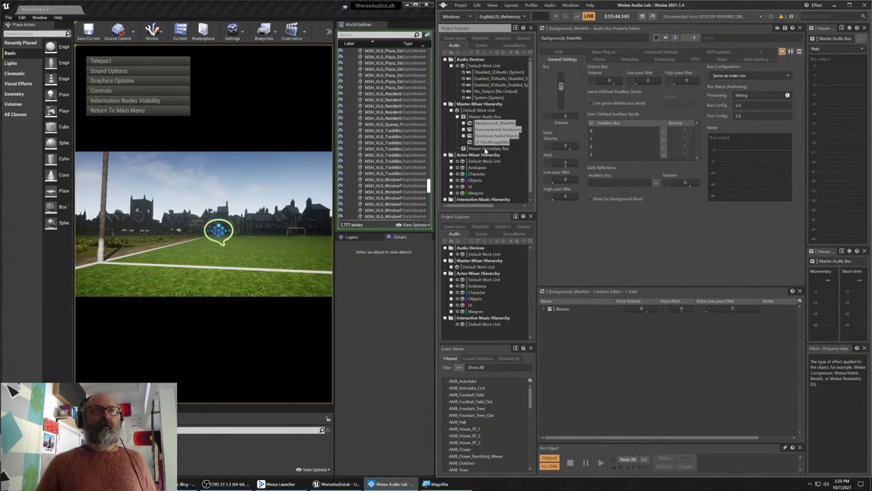
{"action": "key", "text": "super+plus"}
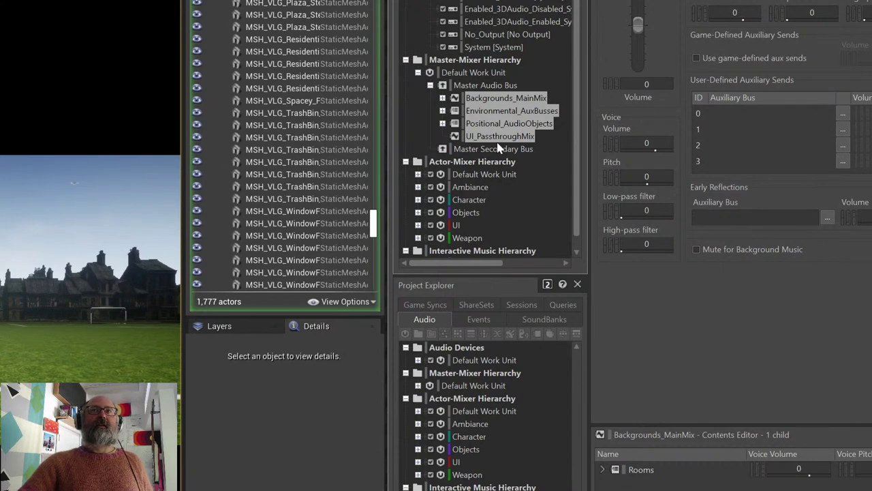
Look at the Backgrounds_MainMix bus and at Environmental_AuxBusses with its child buses in the Master-Mixer Hierarchy
{"action": "left_click", "coordinate": [536, 102]}
{"action": "left_click", "coordinate": [536, 102]}
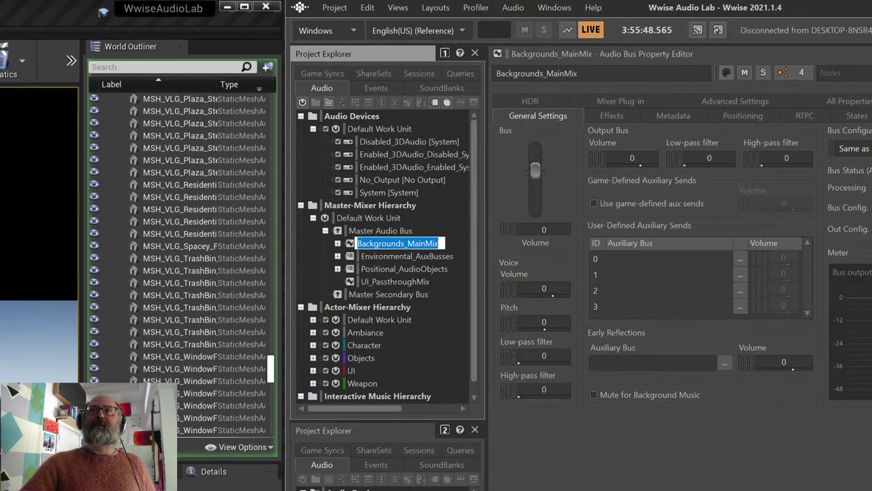
{"action": "left_click", "coordinate": [392, 257]}
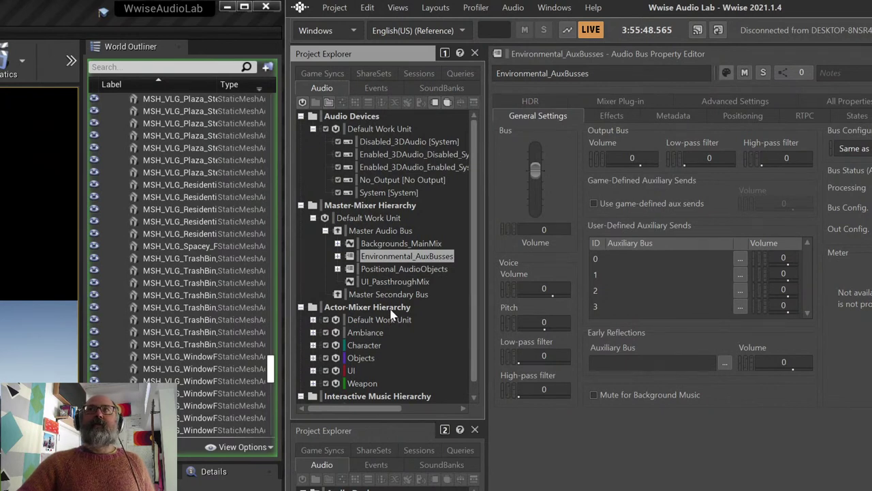
{"action": "left_click", "coordinate": [337, 256]}
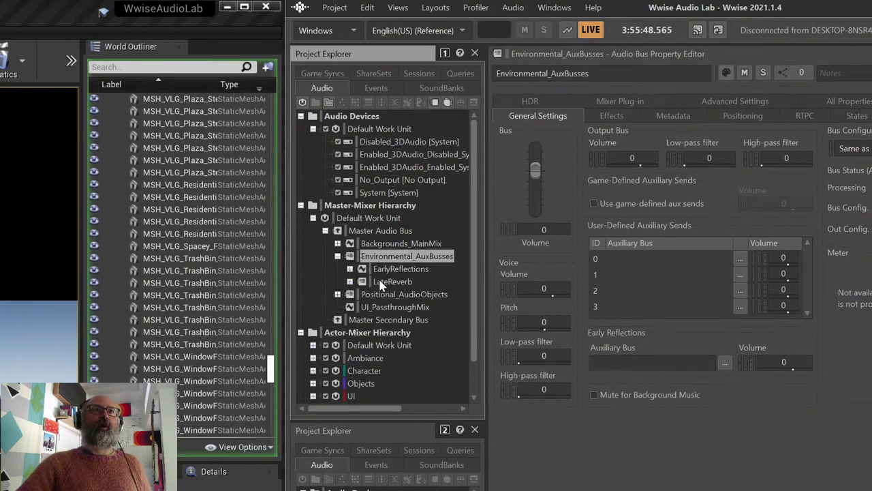
{"action": "left_click", "coordinate": [337, 256]}
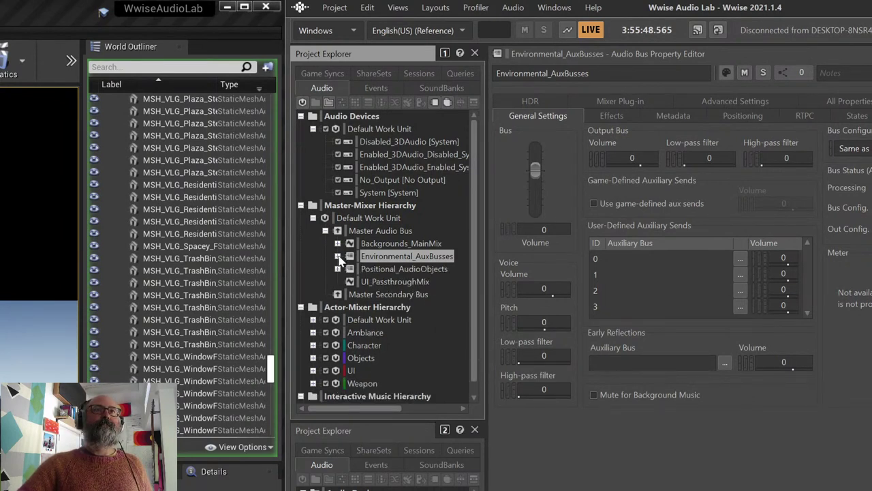
Compare the bus configuration of Positional_AudioObjects with that of its parent, the Master Audio Bus
{"action": "left_click", "coordinate": [383, 271]}
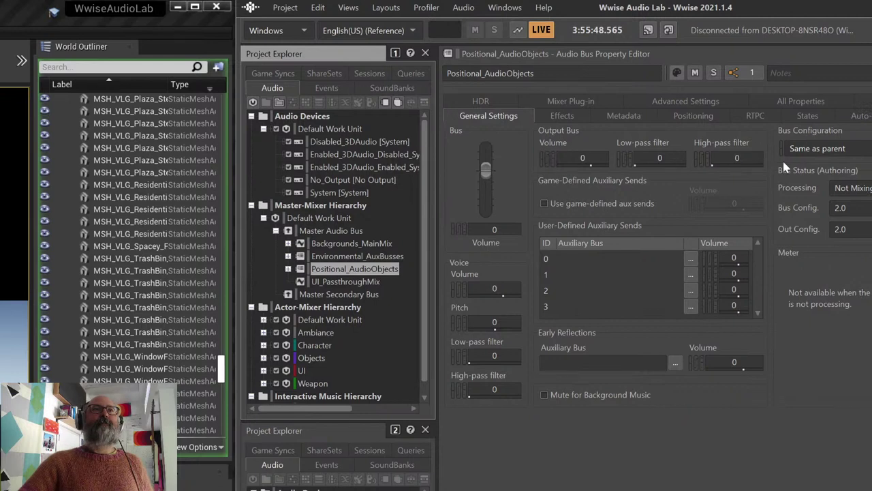
{"action": "left_click", "coordinate": [325, 232]}
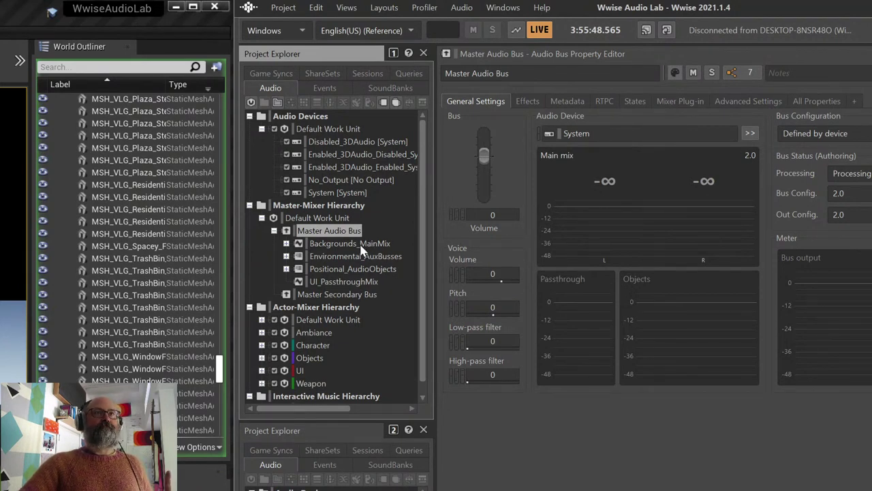
{"action": "left_click", "coordinate": [364, 270]}
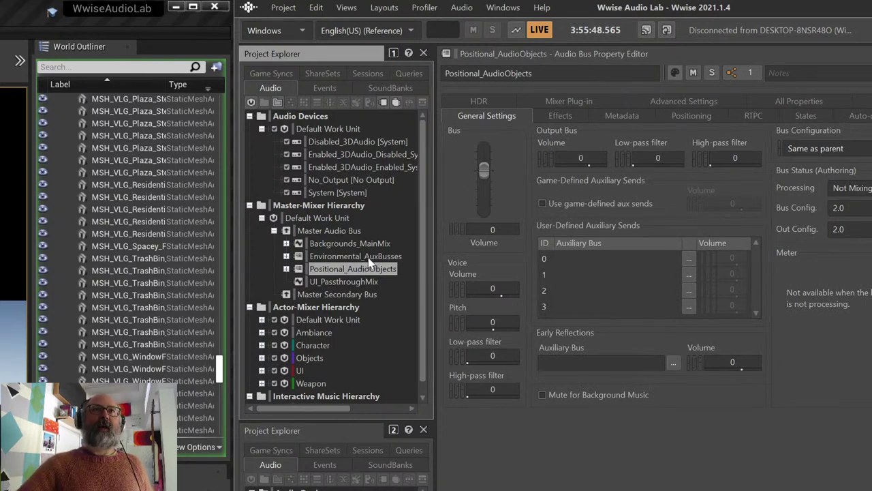
Review the bus settings of UI_PassthroughMix, Backgrounds_MainMix and Positional_AudioObjects, ending on UI_PassthroughMix
{"action": "left_click", "coordinate": [336, 283]}
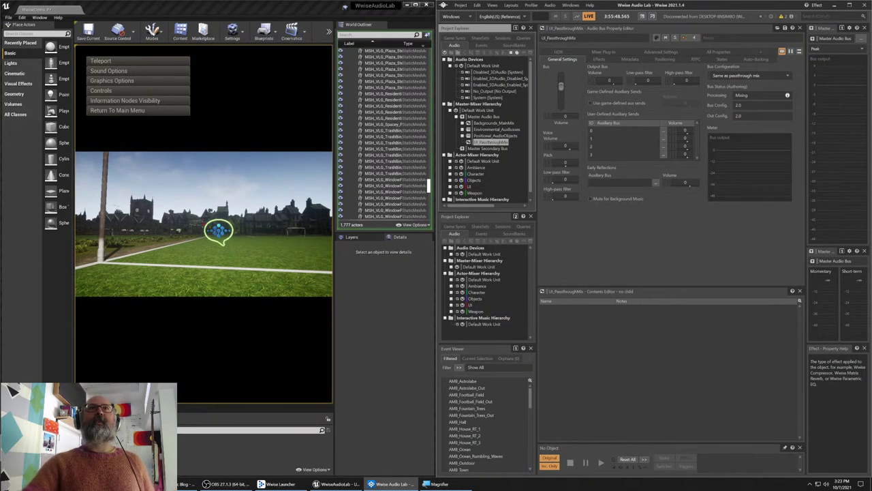
{"action": "left_click", "coordinate": [502, 124]}
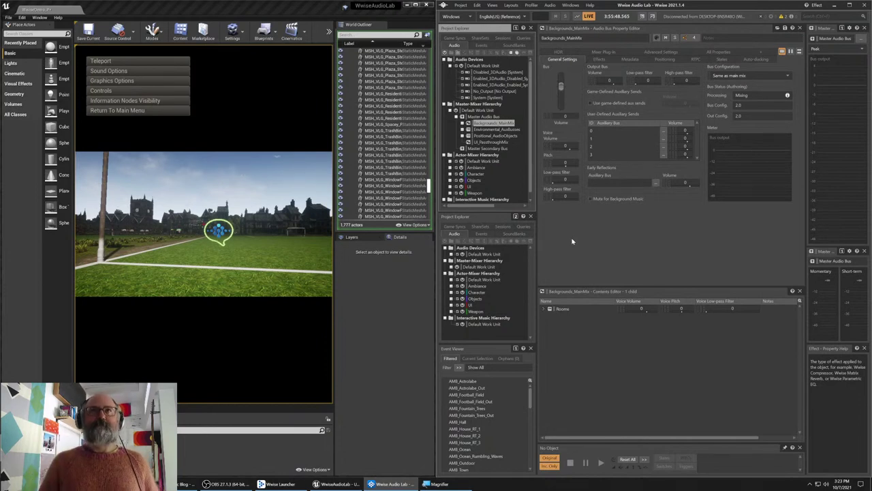
{"action": "left_click", "coordinate": [498, 137]}
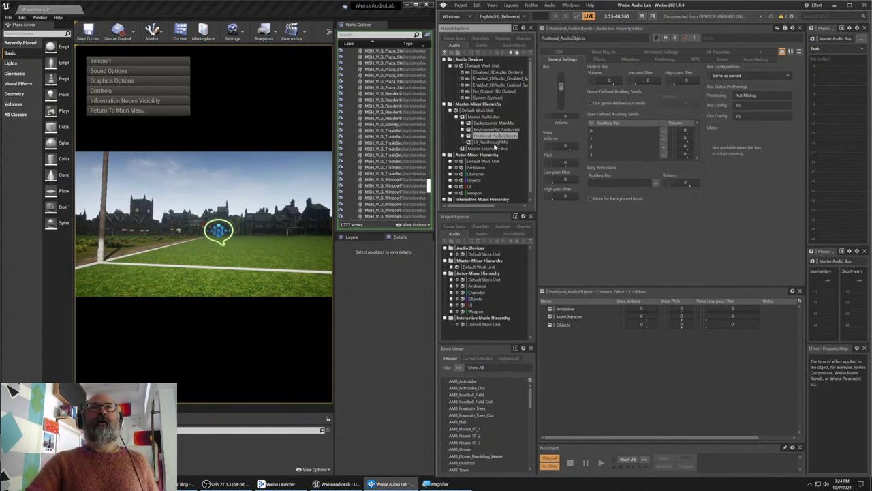
{"action": "left_click", "coordinate": [492, 142]}
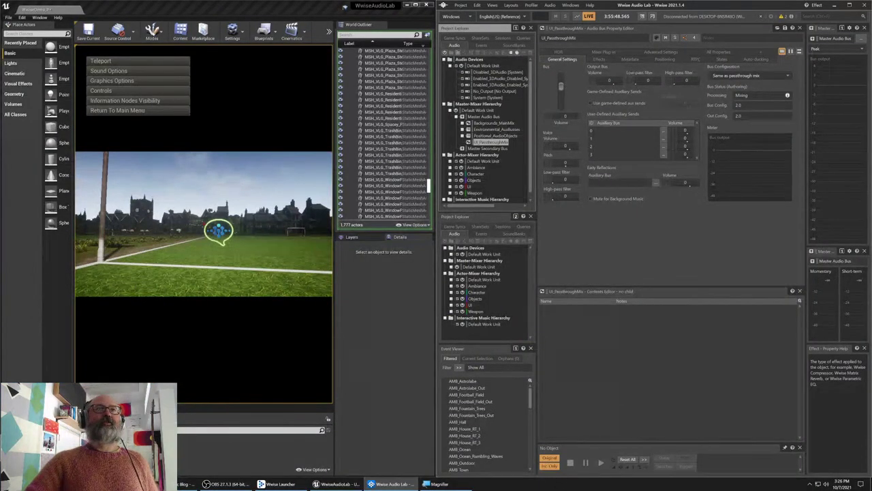
Connect Wwise remotely to the running WwiseAudioLab (Editor) game on the local host
{"action": "left_click", "coordinate": [158, 234]}
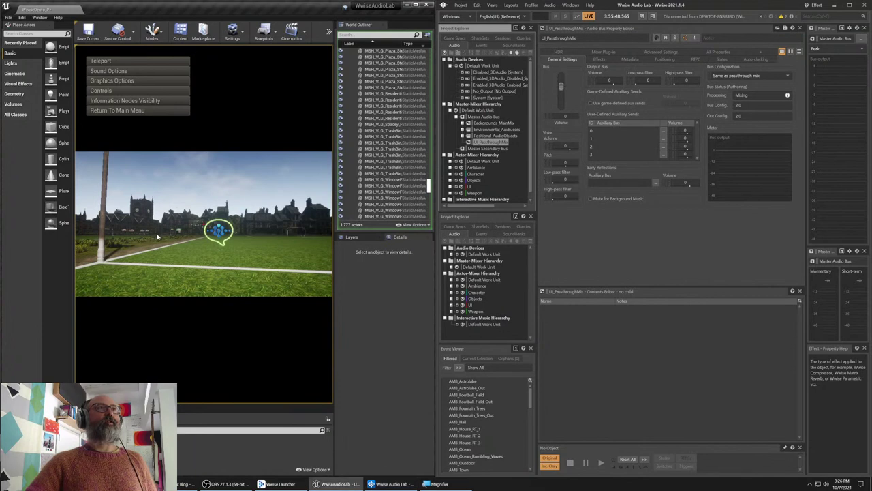
{"action": "mouse_move", "coordinate": [160, 63]}
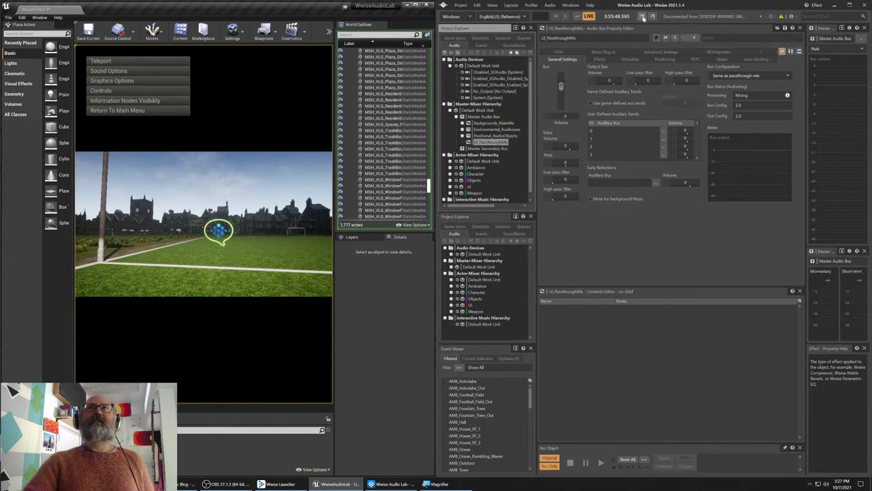
{"action": "left_click", "coordinate": [642, 17]}
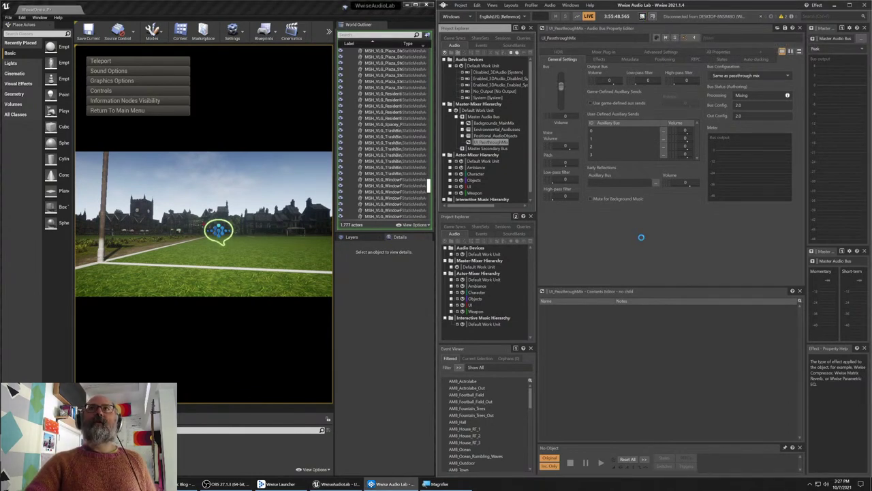
{"action": "left_click", "coordinate": [580, 195]}
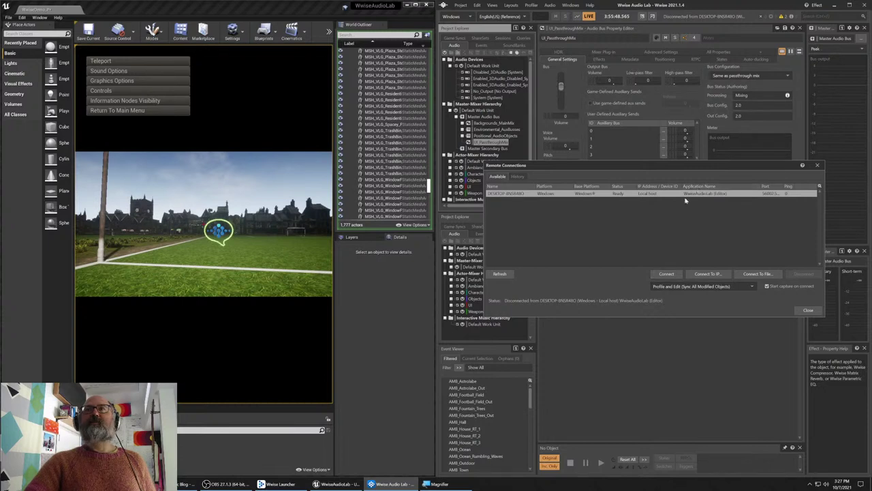
{"action": "left_click", "coordinate": [665, 274]}
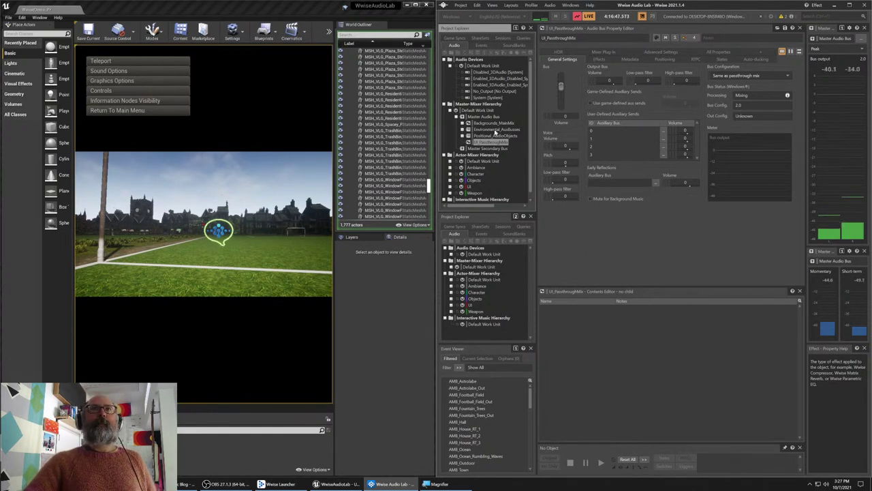
Open the System audio device's editor and set Windows spatial sound to Windows Sonic for Headphones
{"action": "double_click", "coordinate": [495, 98]}
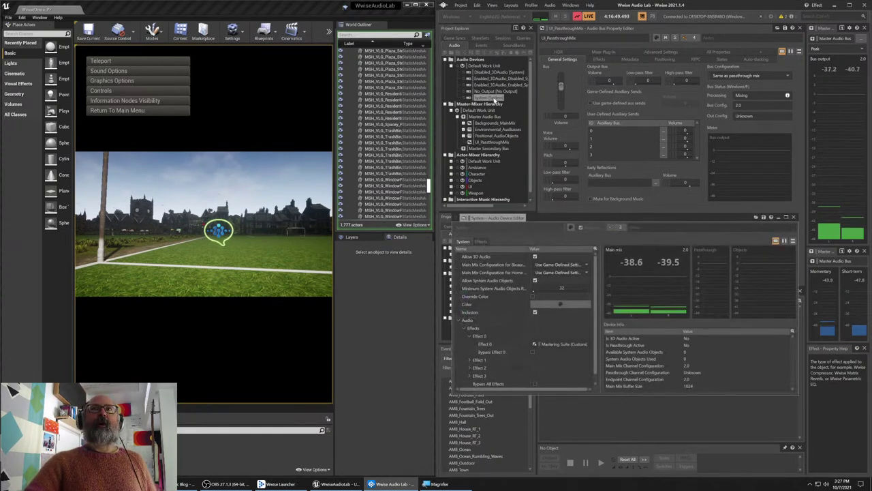
{"action": "left_click_drag", "start_coordinate": [575, 218], "coordinate": [586, 195]}
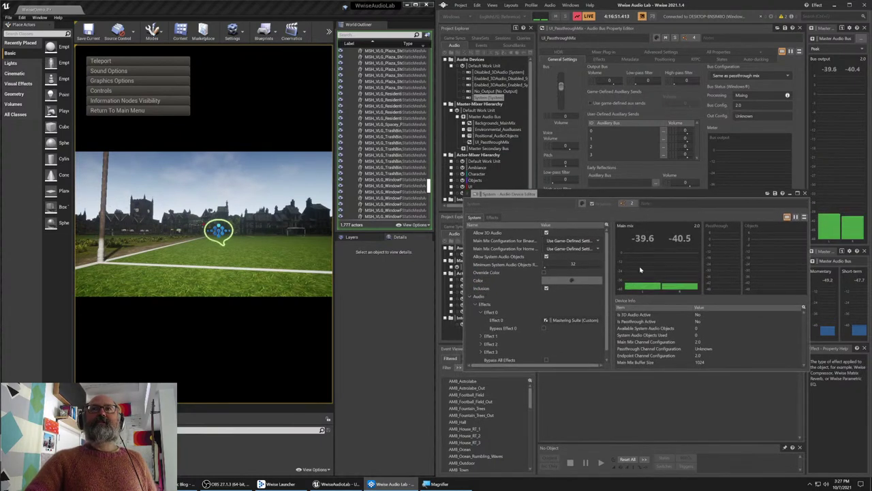
{"action": "right_click", "coordinate": [825, 483]}
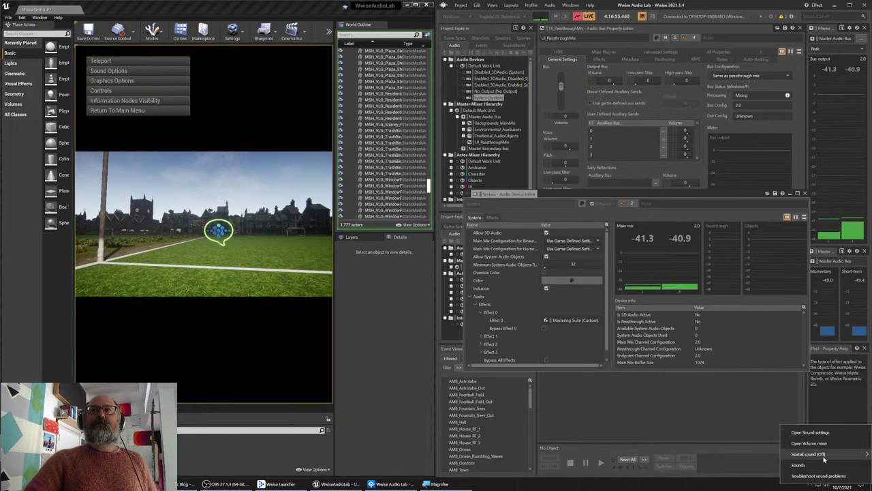
{"action": "mouse_move", "coordinate": [824, 458]}
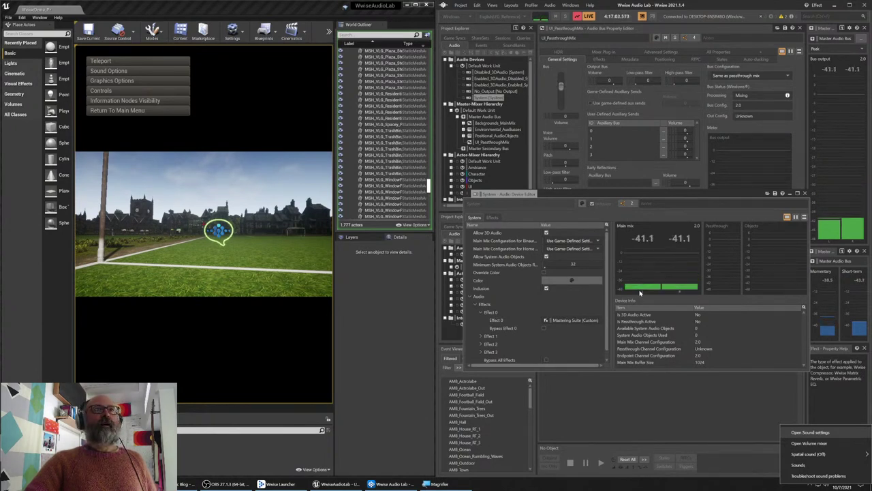
{"action": "mouse_move", "coordinate": [787, 454]}
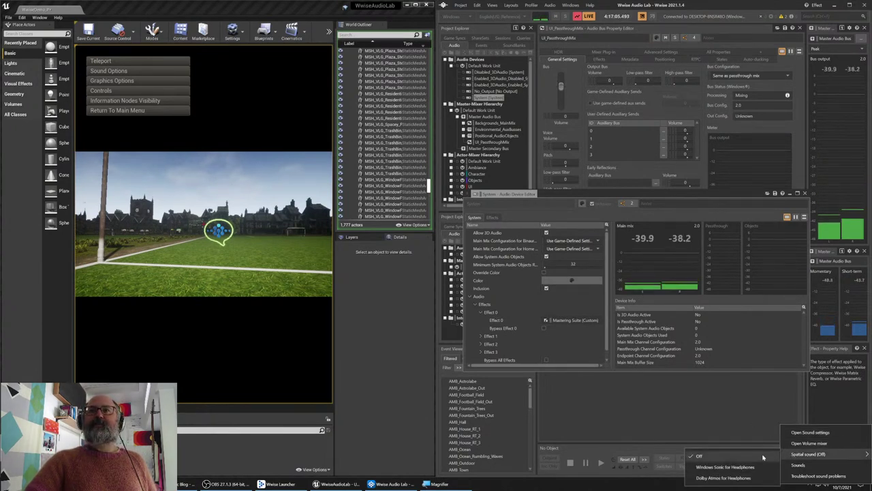
{"action": "left_click", "coordinate": [728, 467]}
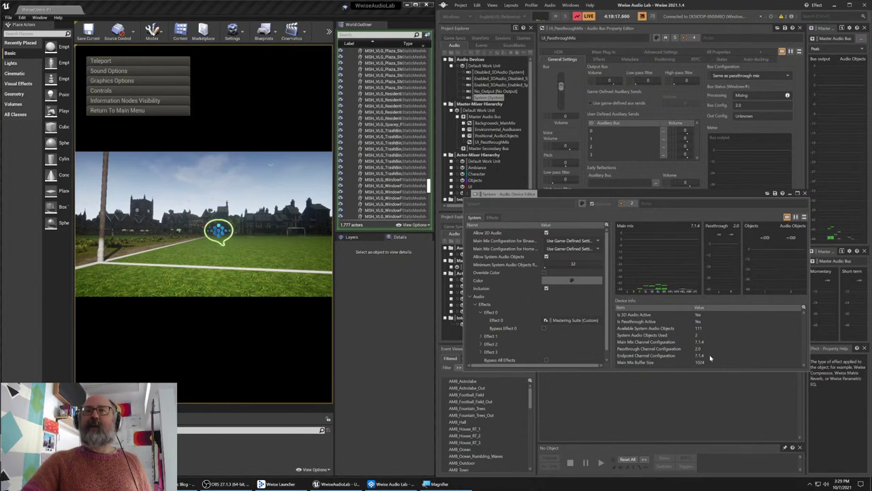
Try Ambisonics 5th order as the System device's main mix configuration for binauralization and restore Use Game-Defined Settings
{"action": "left_click", "coordinate": [556, 241]}
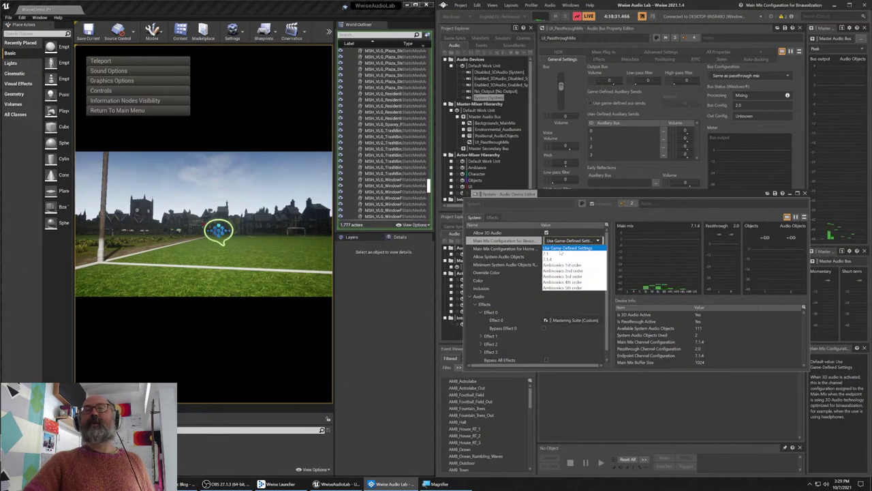
{"action": "left_click", "coordinate": [567, 288]}
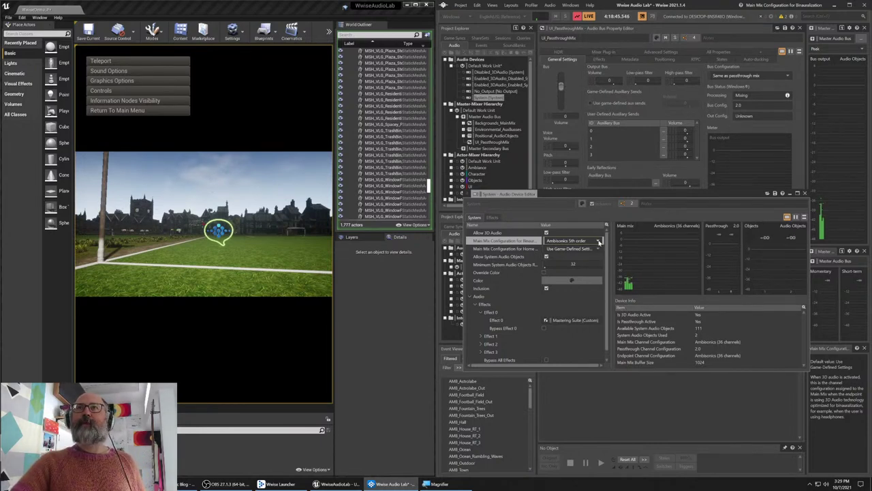
{"action": "left_click", "coordinate": [600, 241]}
{"action": "left_click", "coordinate": [597, 248]}
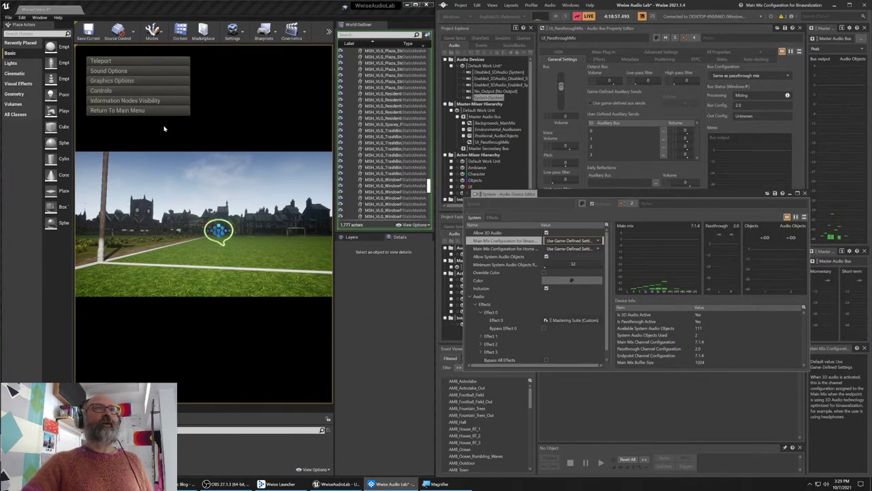
Teleport the player to the Info: LOD - Campfire location in the running Unreal game
{"action": "mouse_move", "coordinate": [158, 61]}
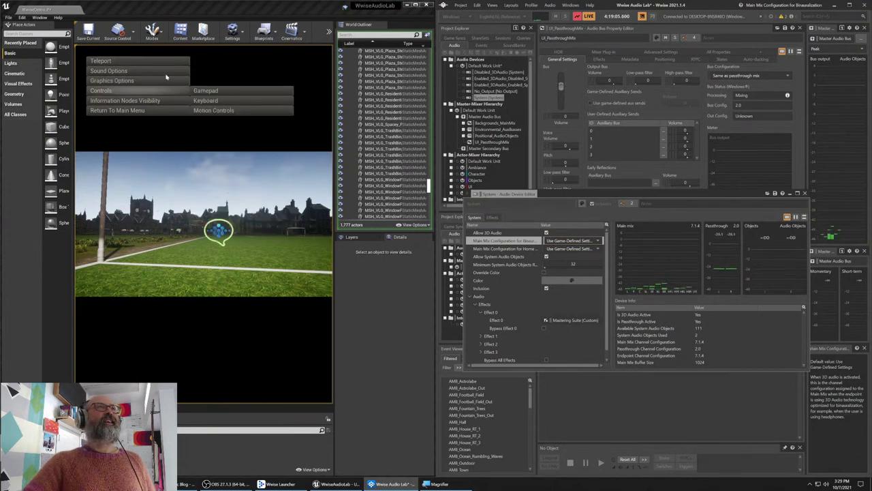
{"action": "mouse_move", "coordinate": [164, 80]}
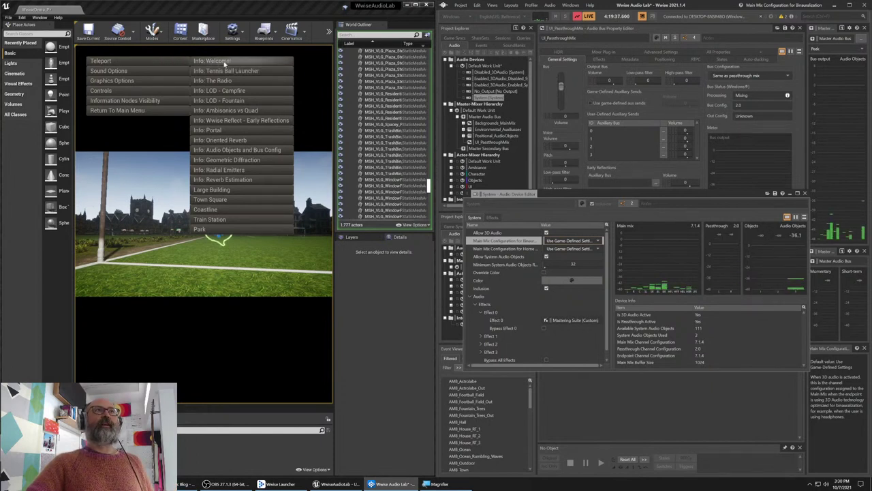
{"action": "left_click", "coordinate": [250, 92]}
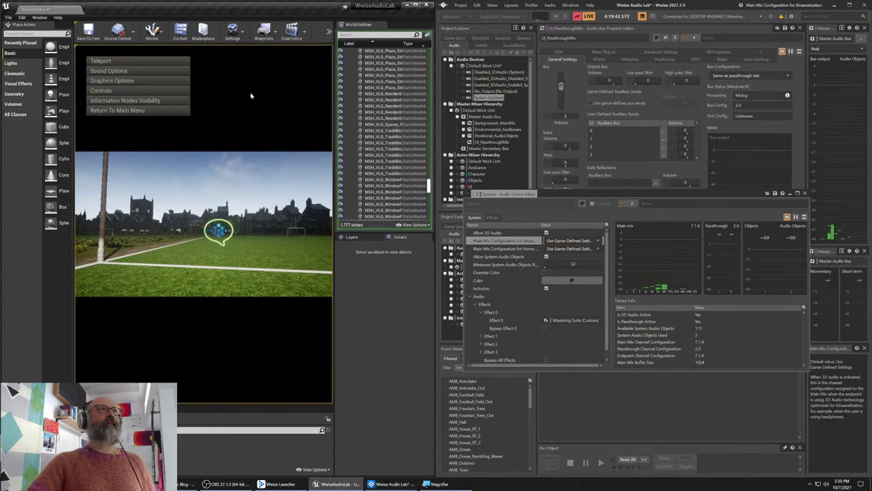
{"action": "left_click", "coordinate": [100, 61]}
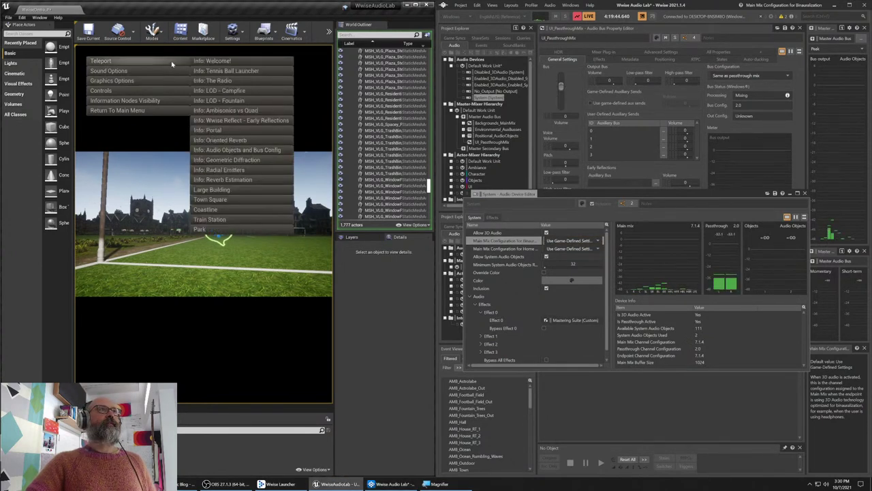
{"action": "left_click", "coordinate": [225, 91]}
{"action": "left_click", "coordinate": [226, 91]}
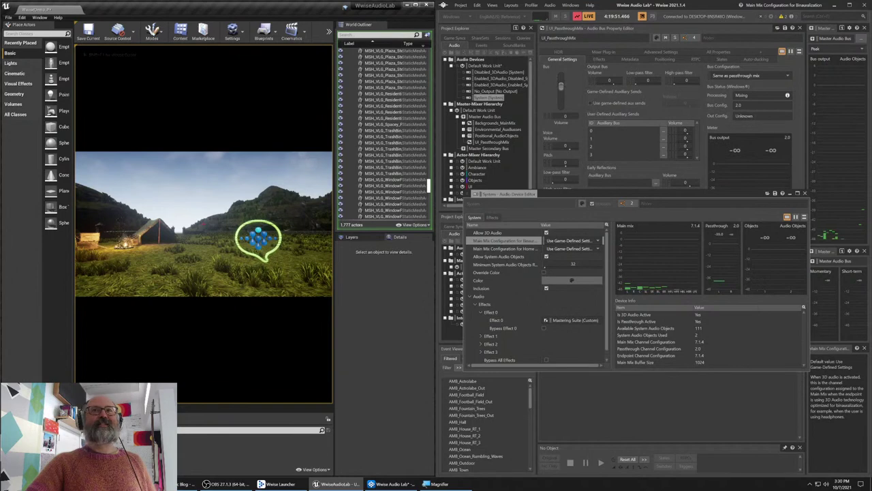
Walk the player up to the campfire between the tents to drive the System device's meters
{"action": "key", "text": "w"}
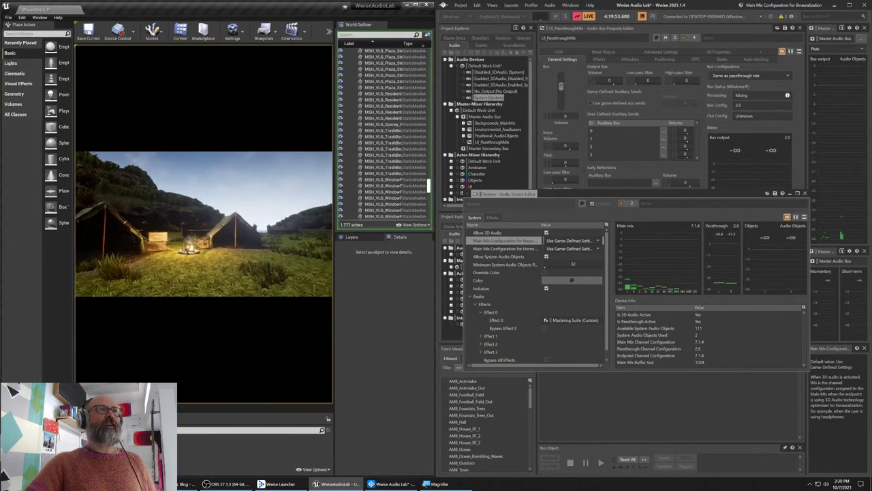
{"action": "key", "text": "w"}
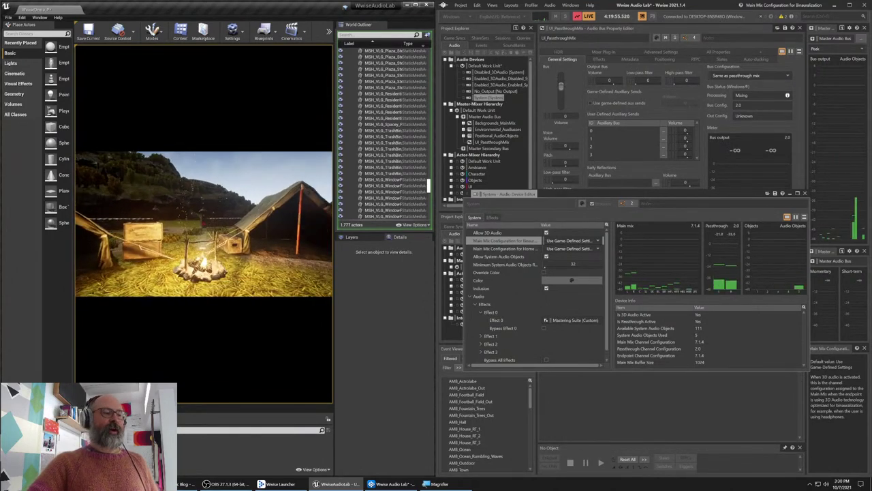
{"action": "key", "text": "w"}
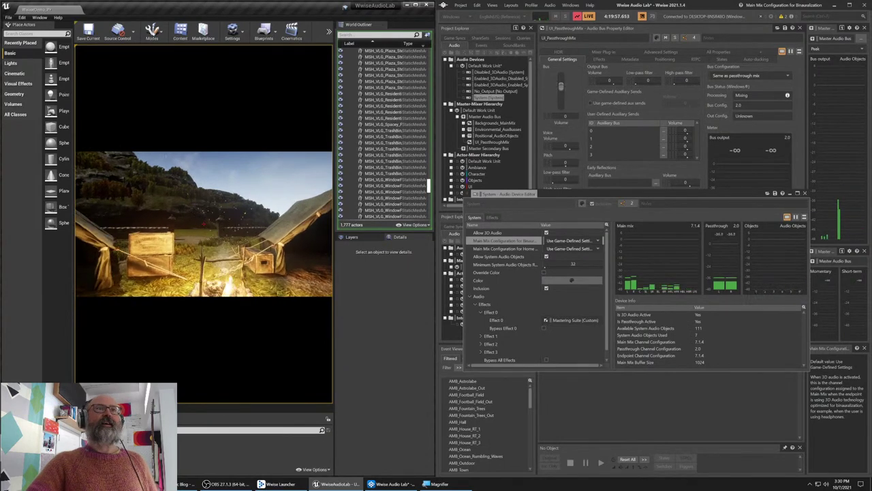
{"action": "key", "text": "w"}
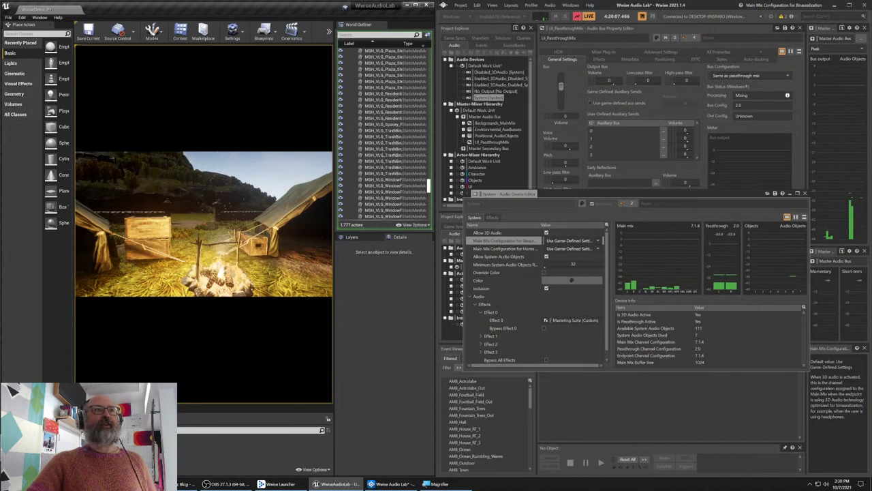
{"action": "key", "text": "d"}
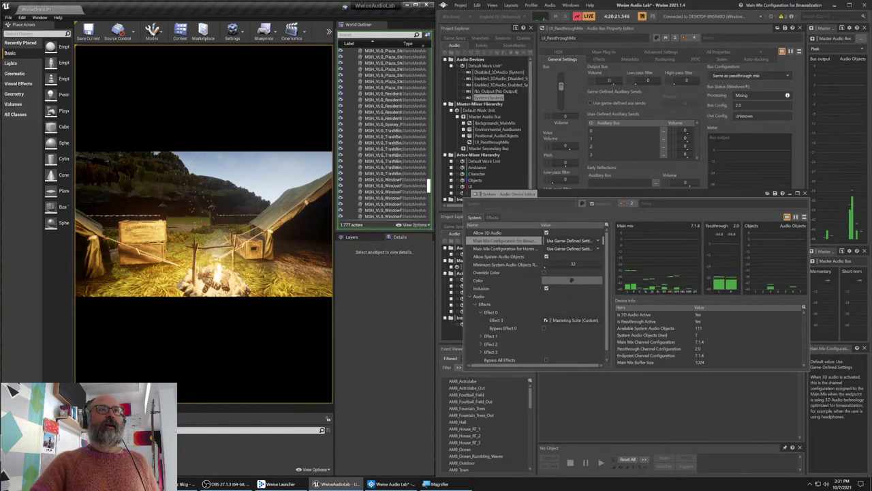
Switch to Wwise, select AMB Elements in the expanded Ambiance work unit, and move the System device editor clear of the property editor
{"action": "key", "text": "shift+F1"}
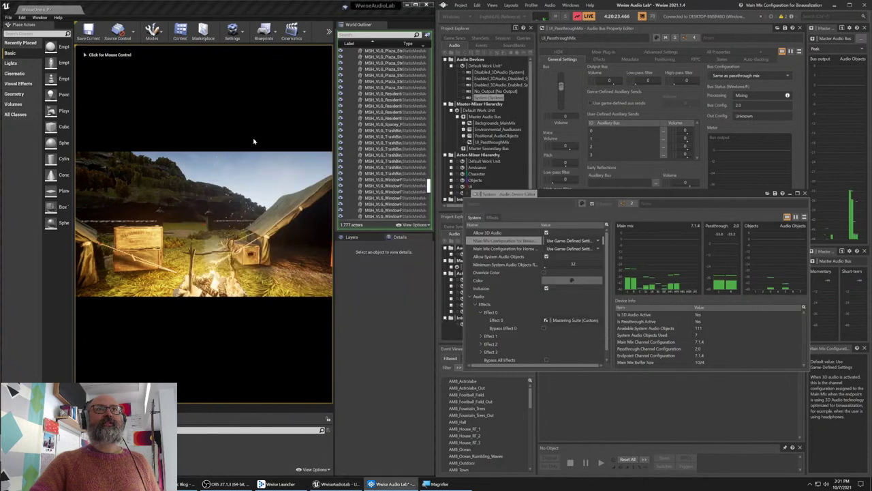
{"action": "scroll", "coordinate": [451, 168], "scroll_direction": "down", "scroll_amount": 1}
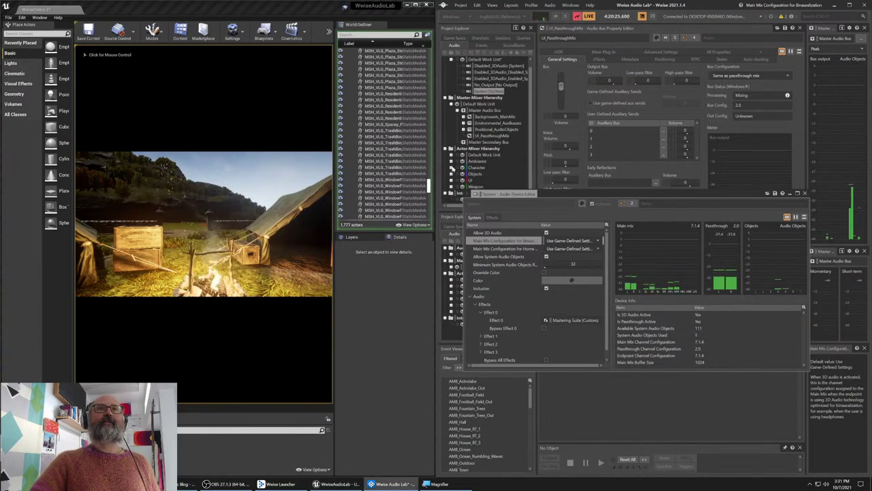
{"action": "left_click", "coordinate": [457, 161]}
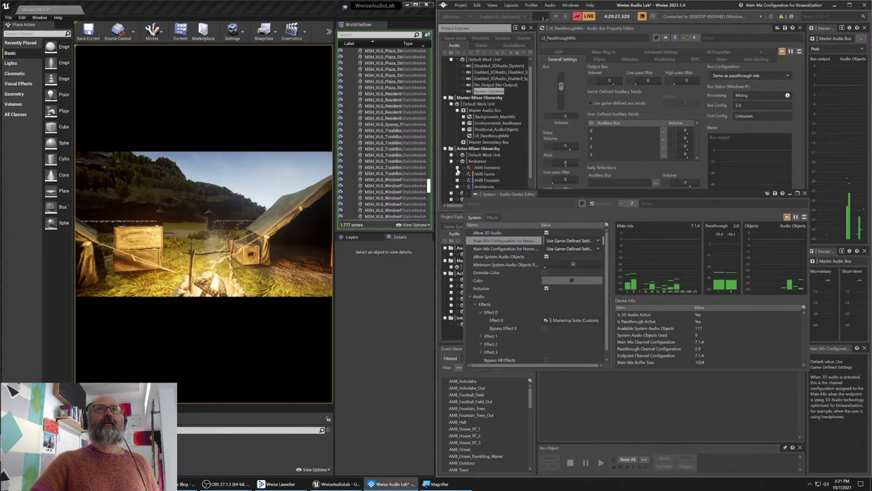
{"action": "left_click", "coordinate": [469, 166]}
{"action": "left_click", "coordinate": [483, 167]}
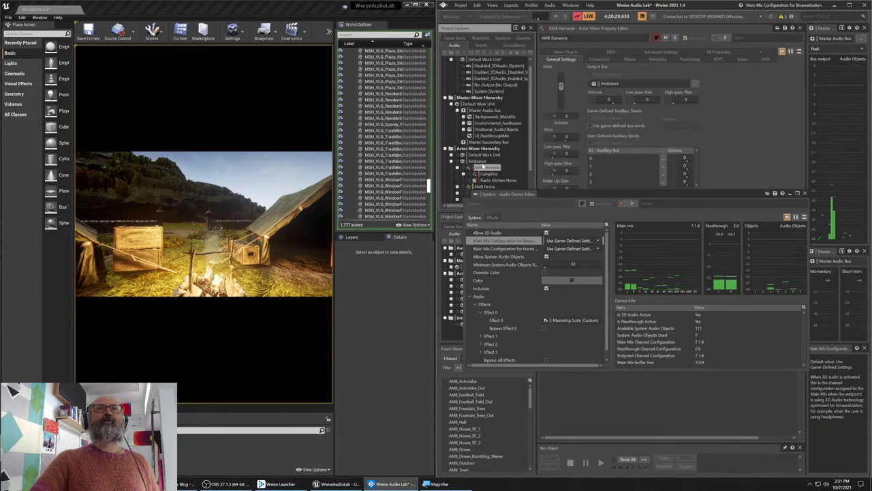
{"action": "scroll", "coordinate": [482, 167], "scroll_direction": "down", "scroll_amount": 3}
{"action": "left_click_drag", "start_coordinate": [560, 194], "coordinate": [561, 244]}
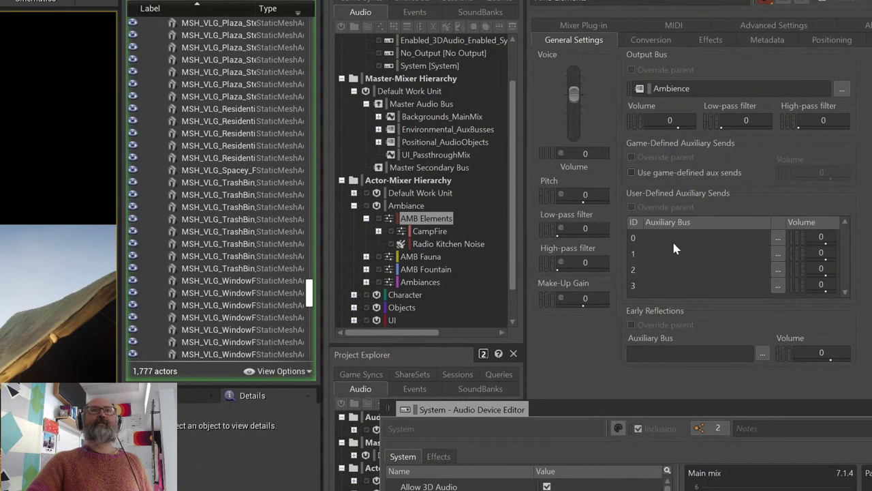
Expand the CampFire actor-mixer under AMB Elements and examine its general settings and those of Campfire Crackling and Campfire Combustion
{"action": "left_click", "coordinate": [421, 232]}
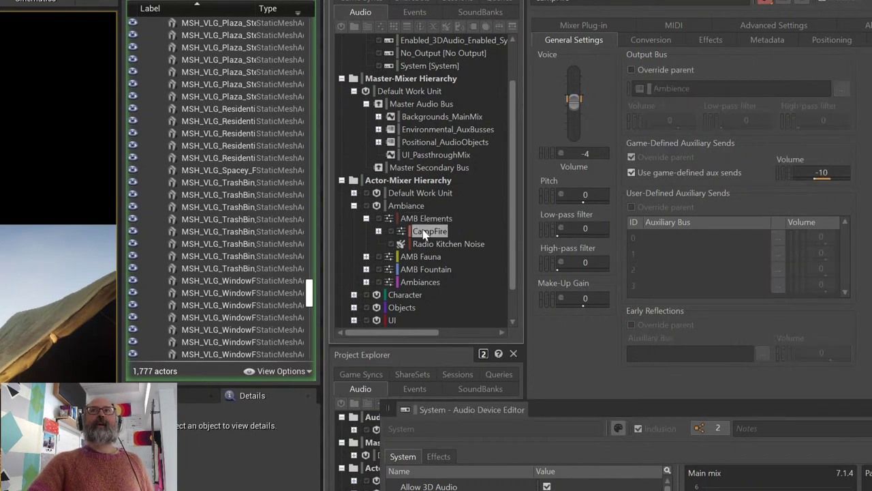
{"action": "left_click", "coordinate": [379, 233]}
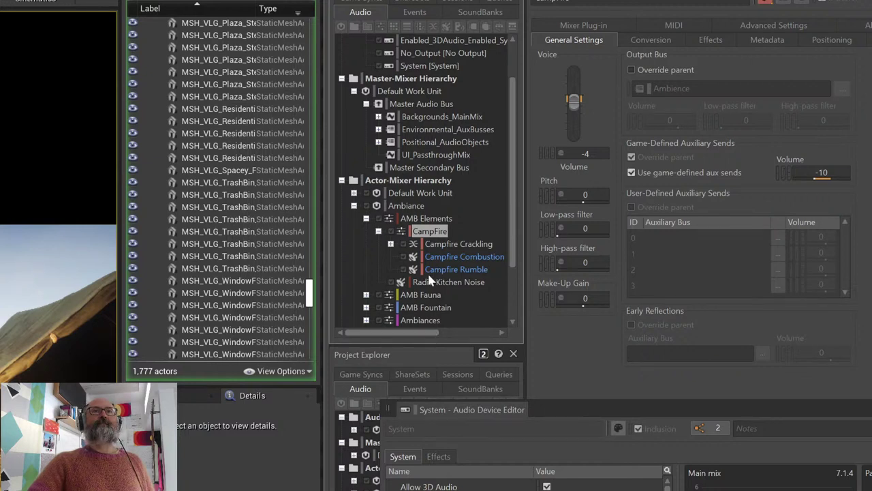
{"action": "left_click", "coordinate": [436, 244]}
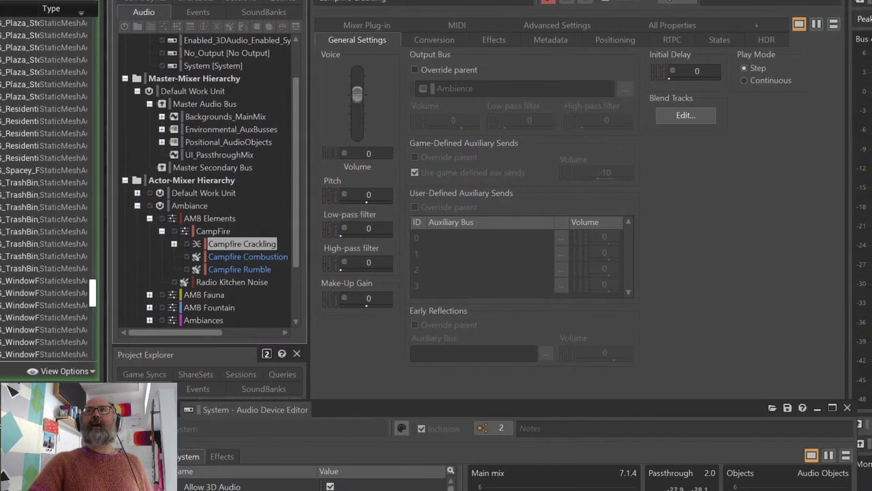
{"action": "left_click", "coordinate": [245, 256]}
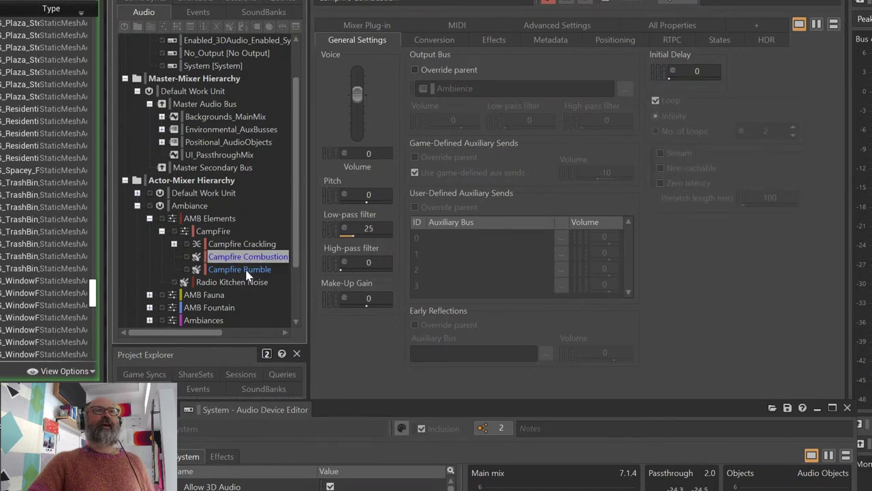
Solo the Campfire Rumble sound and raise the parent CampFire actor-mixer's voice volume to 12
{"action": "left_click", "coordinate": [247, 272]}
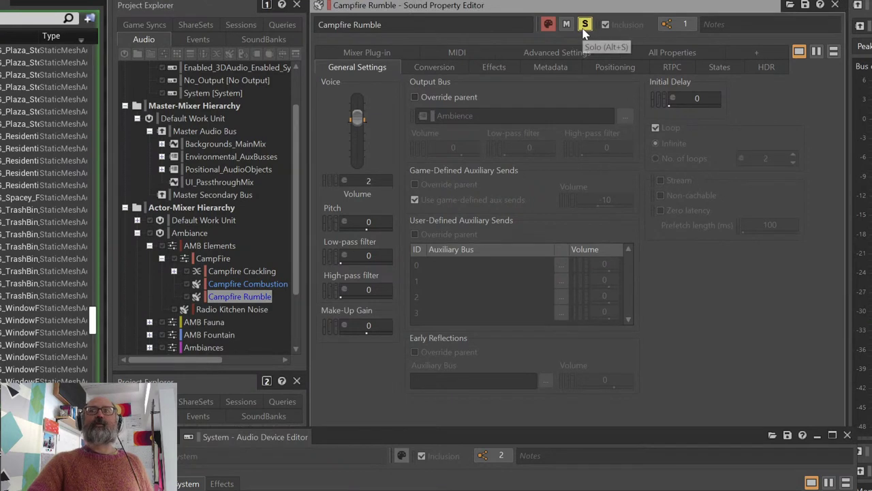
{"action": "left_click", "coordinate": [213, 258]}
{"action": "left_click_drag", "start_coordinate": [363, 131], "coordinate": [364, 105]}
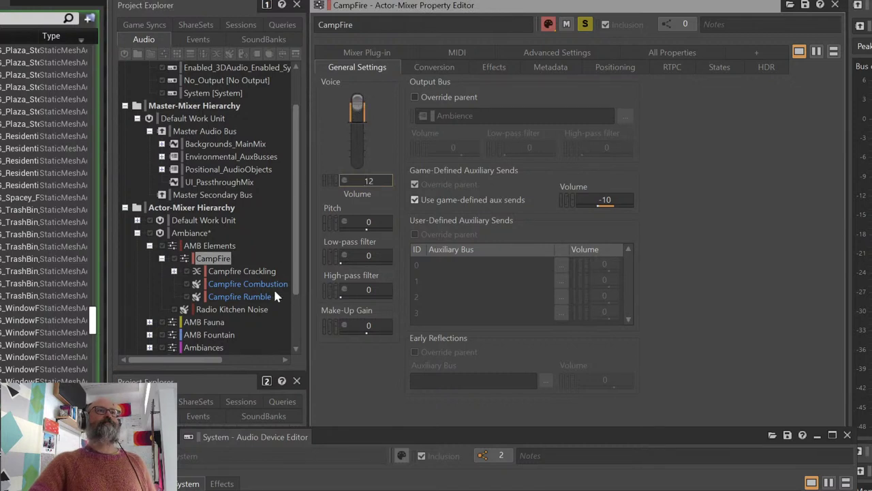
Examine the Wwise System Output Settings metadata of Campfire Rumble, widening the metadata list to read its ShareSet and mix behavior
{"action": "left_click", "coordinate": [252, 297]}
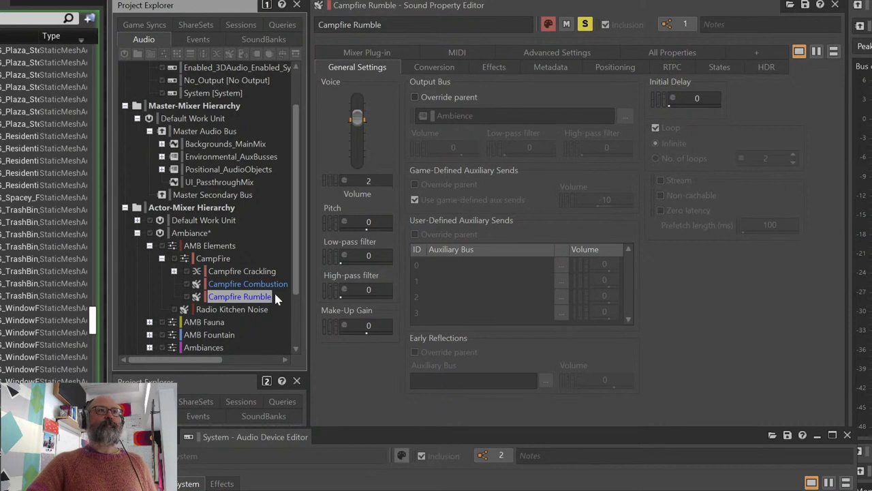
{"action": "left_click", "coordinate": [549, 68]}
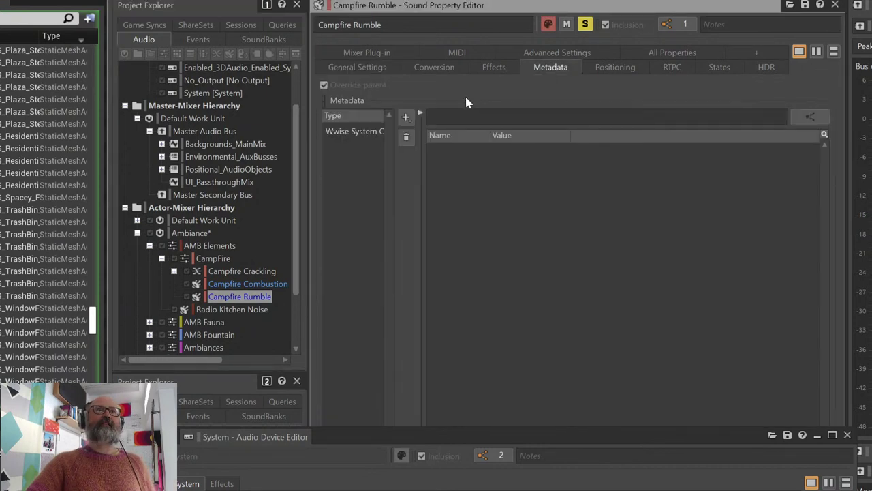
{"action": "left_click", "coordinate": [365, 132]}
{"action": "left_click_drag", "start_coordinate": [423, 168], "coordinate": [604, 161]}
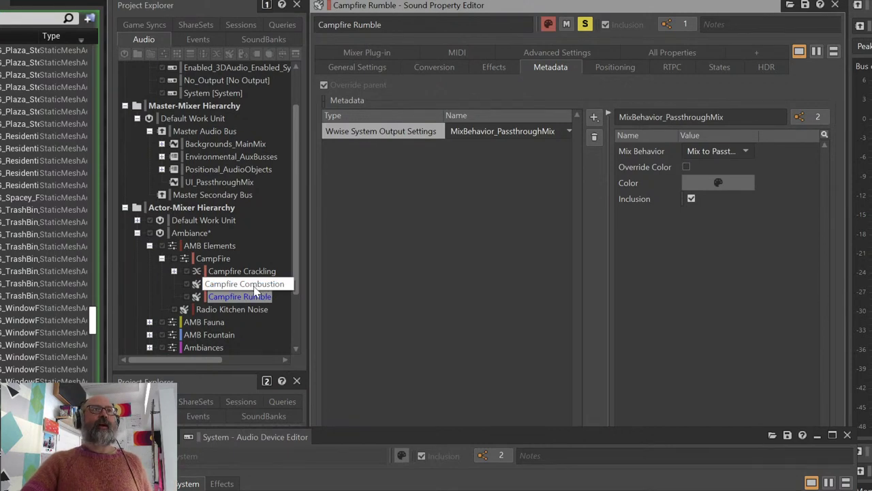
Solo the Campfire Combustion sound and turn off the solo on Campfire Rumble
{"action": "left_click", "coordinate": [258, 286]}
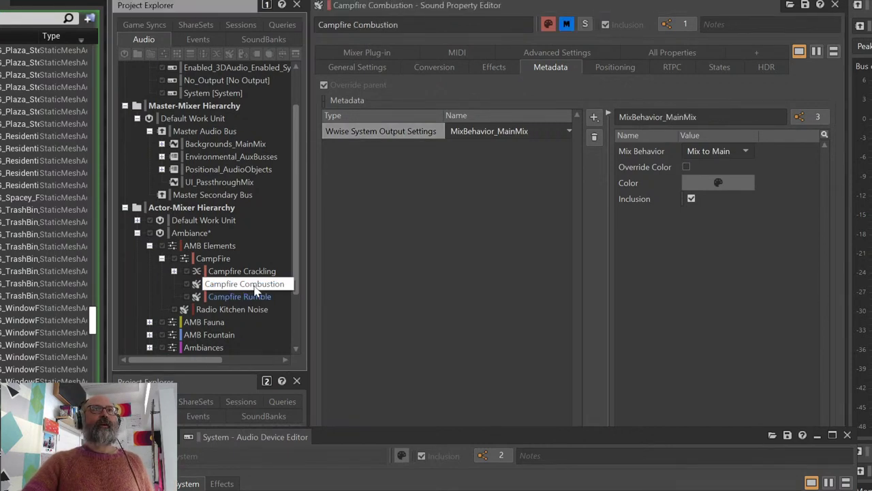
{"action": "left_click", "coordinate": [565, 24]}
{"action": "left_click", "coordinate": [584, 23]}
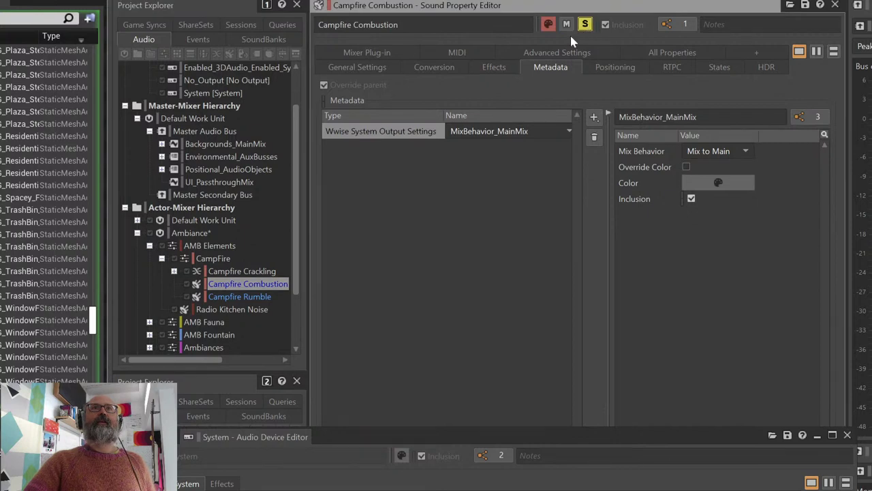
{"action": "left_click", "coordinate": [249, 299]}
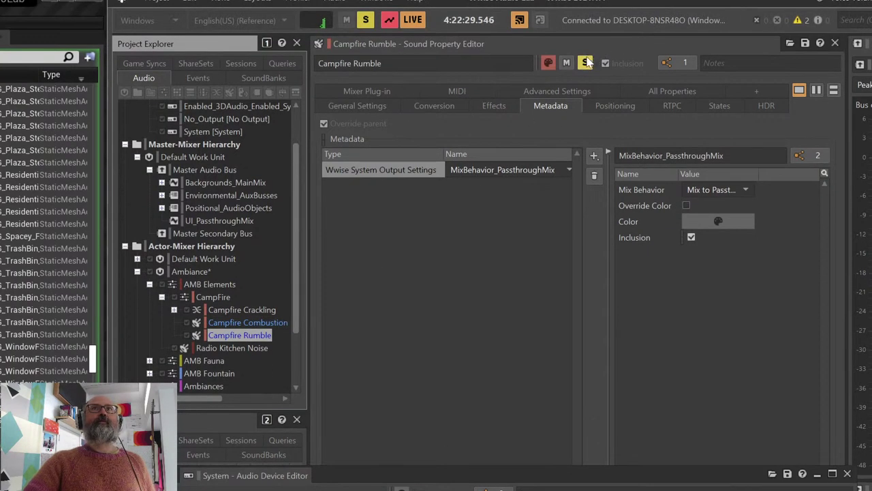
{"action": "left_click", "coordinate": [586, 24]}
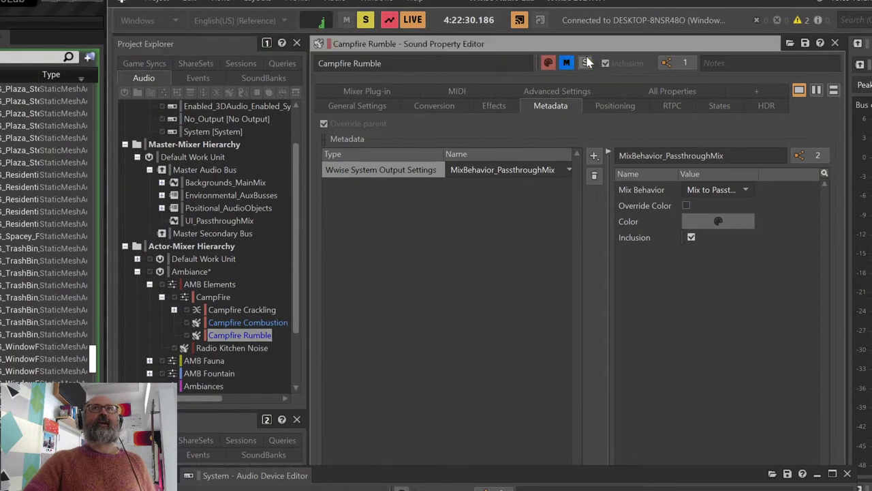
Compare the metadata of Campfire Combustion and Campfire Crackling, and check Campfire Crackling's general and positioning settings
{"action": "left_click", "coordinate": [238, 324]}
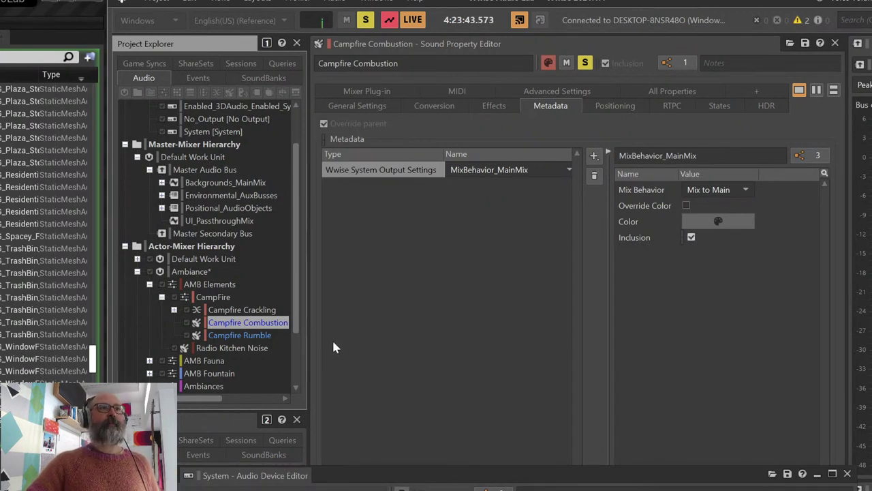
{"action": "left_click", "coordinate": [276, 324]}
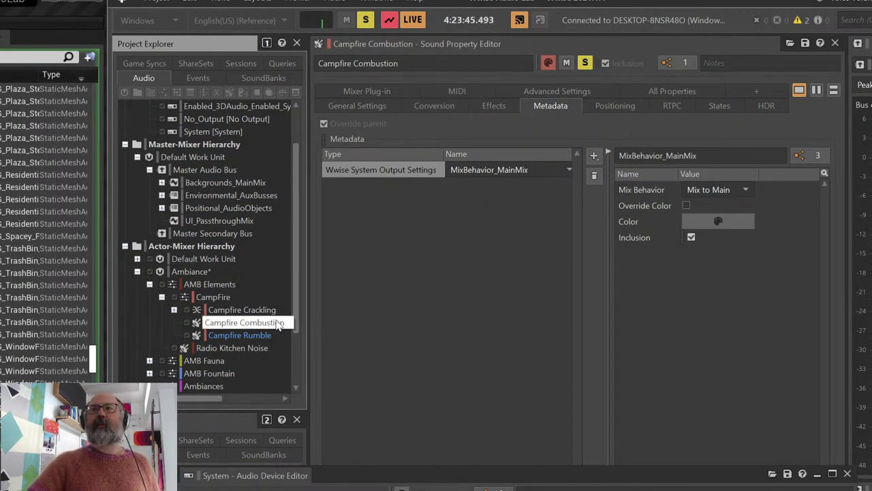
{"action": "key", "text": "Return"}
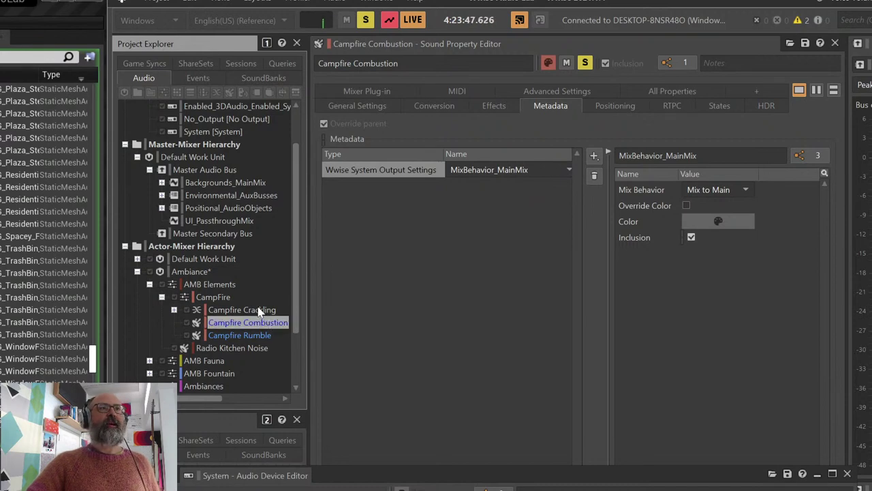
{"action": "key", "text": "Up"}
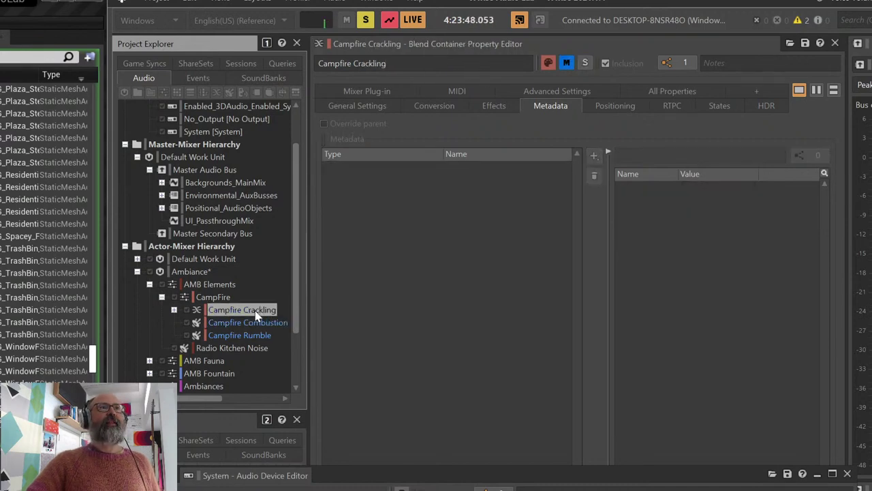
{"action": "left_click", "coordinate": [353, 112]}
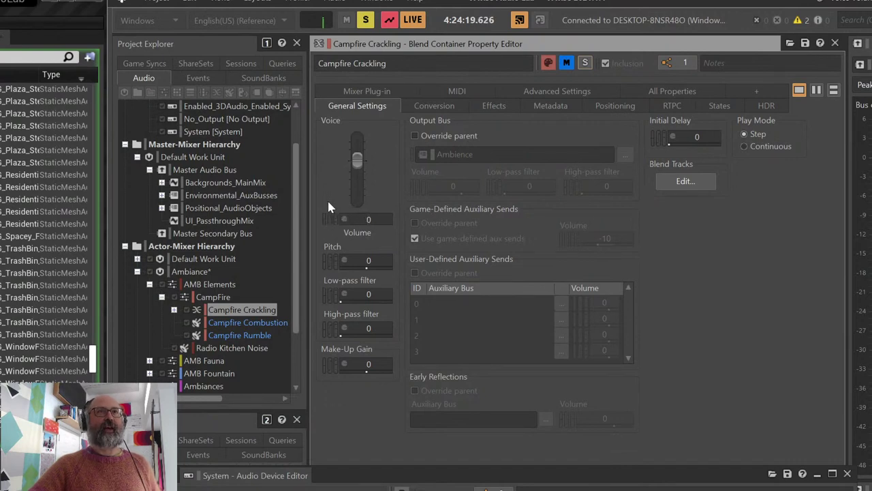
{"action": "left_click", "coordinate": [604, 107]}
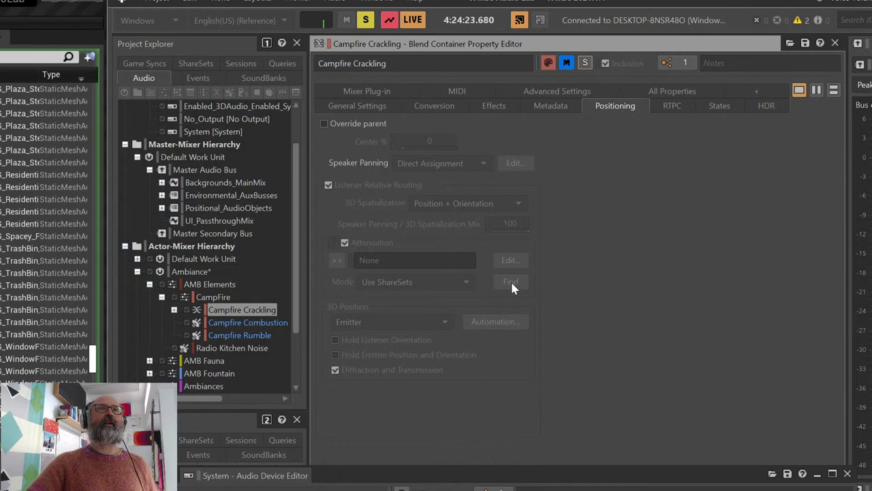
Expand Campfire Crackling and its two positional containers, select Campfire Crackling Positional Flyby, and widen the Project Explorer to show full sound names
{"action": "left_click", "coordinate": [173, 310]}
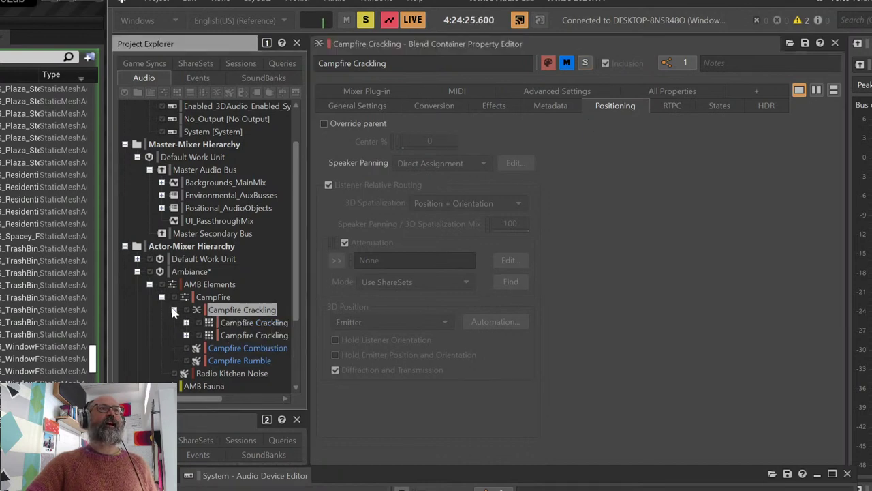
{"action": "left_click", "coordinate": [243, 322]}
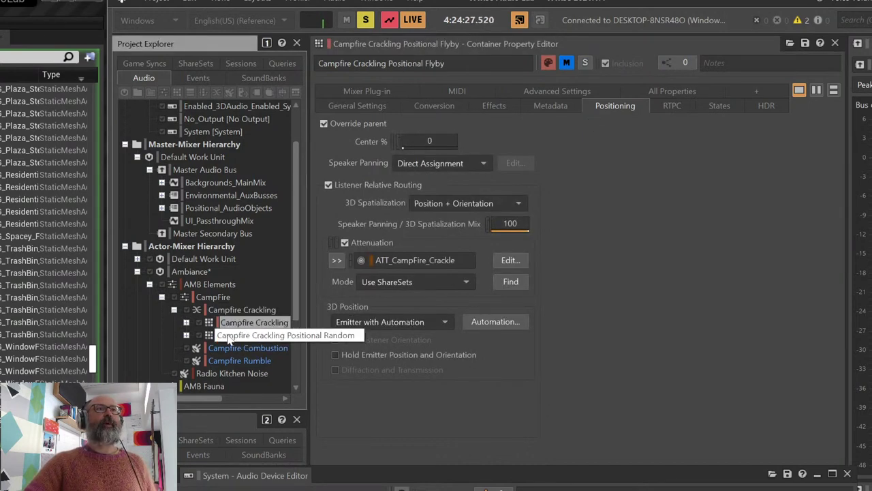
{"action": "left_click", "coordinate": [186, 334]}
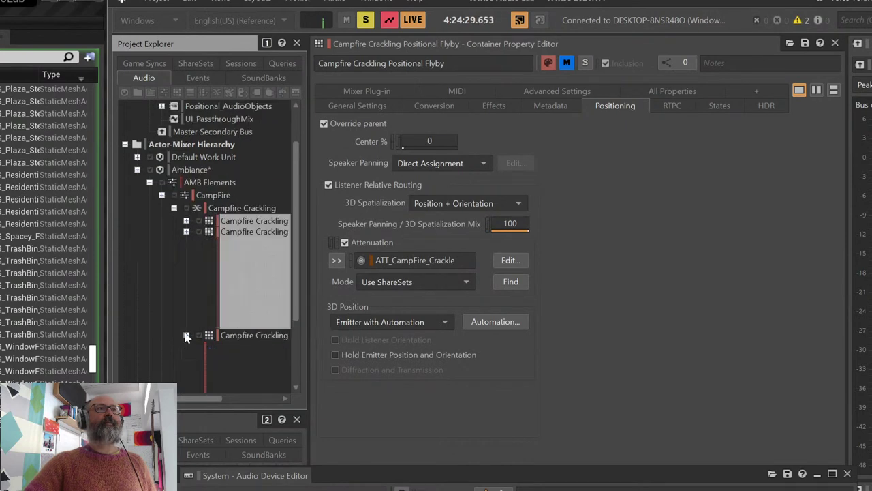
{"action": "left_click", "coordinate": [186, 221]}
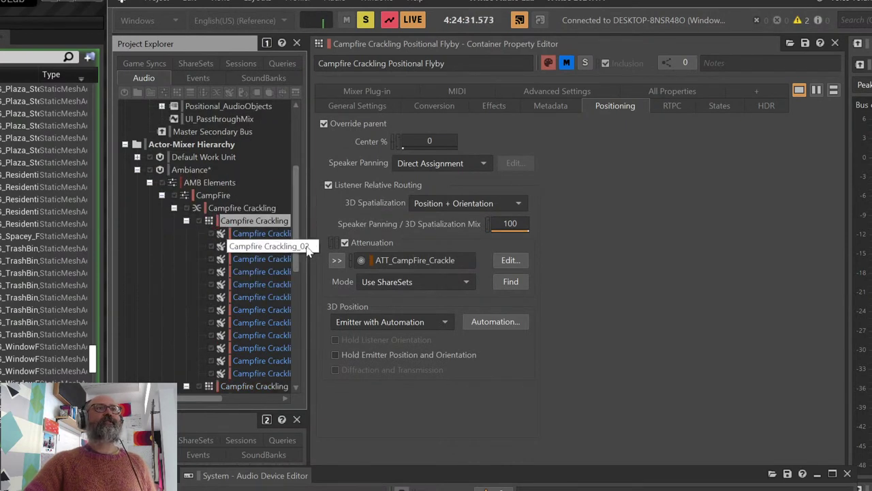
{"action": "left_click_drag", "start_coordinate": [307, 243], "coordinate": [347, 247]}
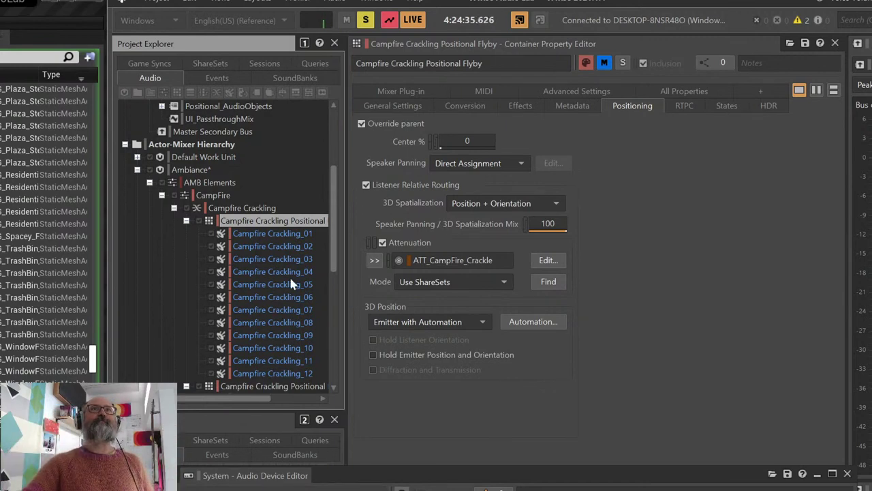
Solo the Campfire Crackling Positional Flyby container and turn off the solo on Campfire Combustion
{"action": "left_click", "coordinate": [624, 63]}
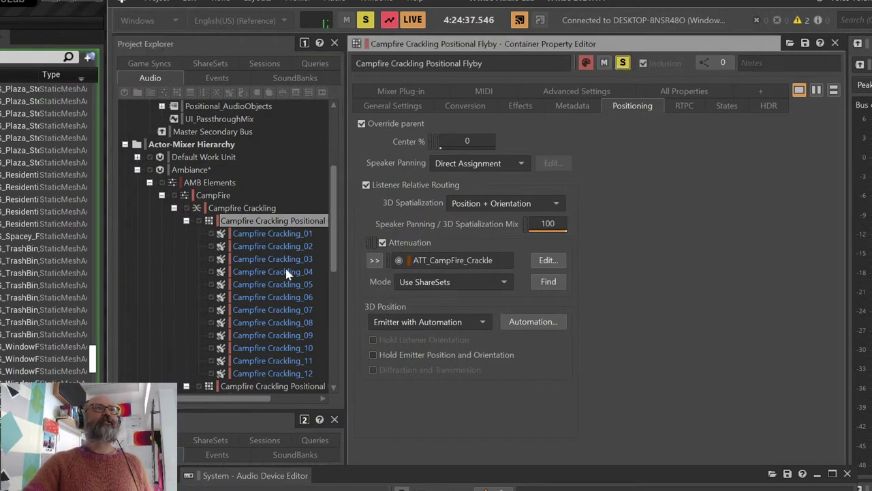
{"action": "scroll", "coordinate": [267, 358], "scroll_direction": "down", "scroll_amount": 5}
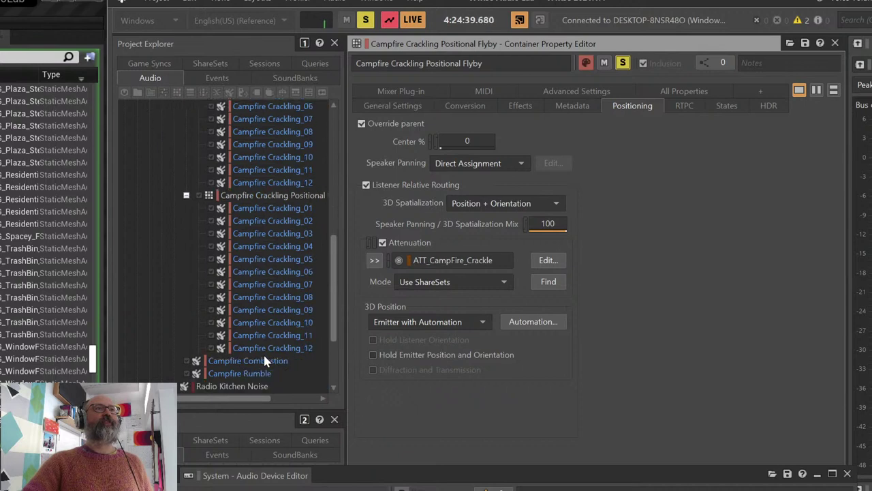
{"action": "left_click", "coordinate": [264, 362]}
{"action": "left_click", "coordinate": [604, 63]}
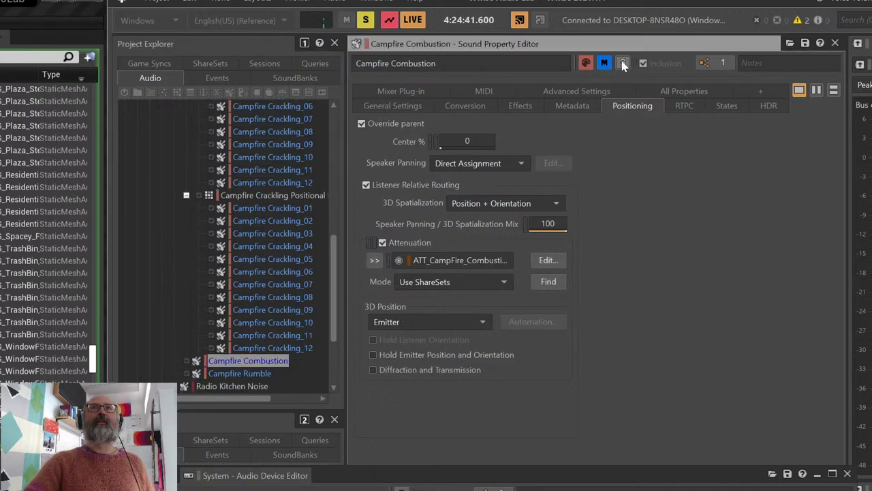
{"action": "left_click", "coordinate": [622, 62]}
Collapse the first positional container under Campfire Crackling and select the Campfire Crackling Positional Random container
{"action": "scroll", "coordinate": [240, 290], "scroll_direction": "up", "scroll_amount": 5}
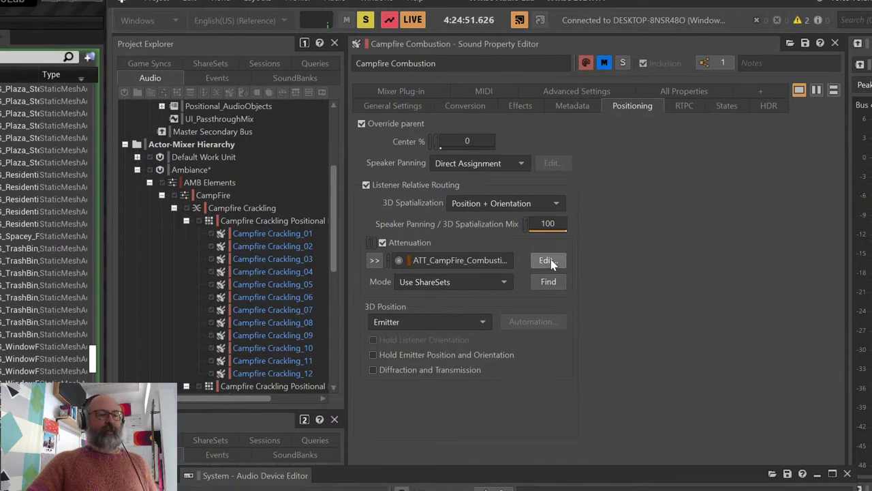
{"action": "key", "text": "alt+Tab"}
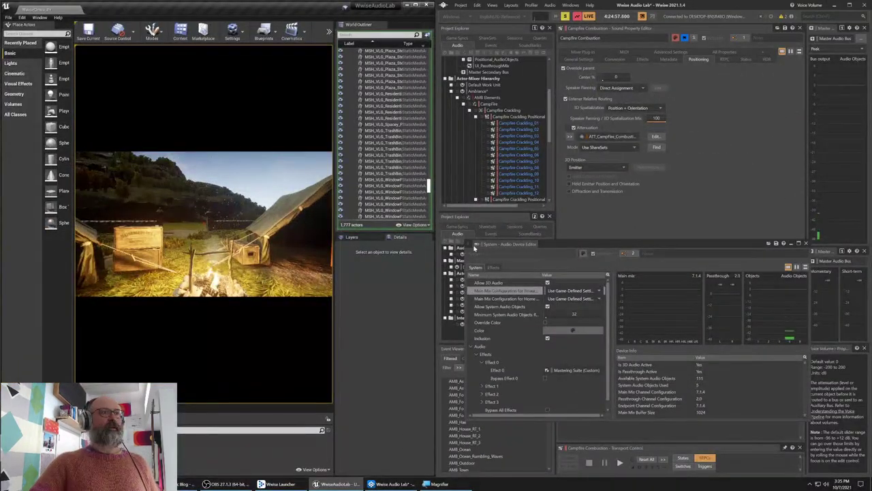
{"action": "left_click", "coordinate": [656, 137]}
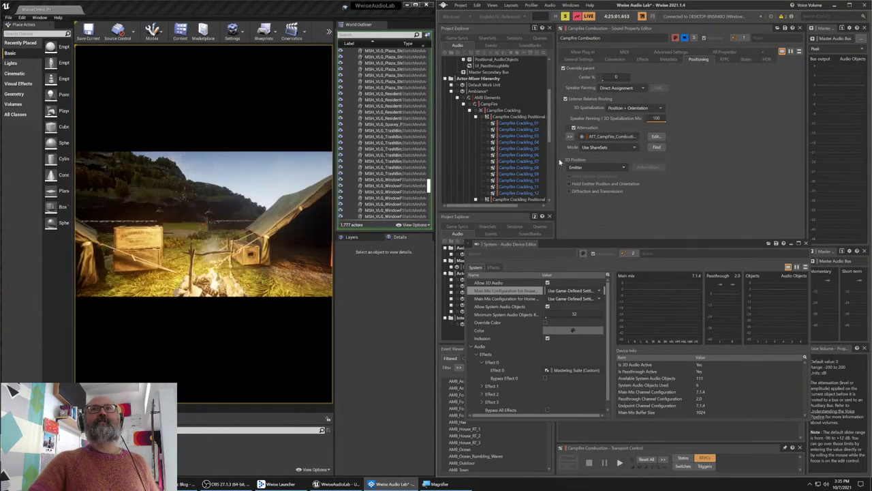
{"action": "left_click", "coordinate": [477, 117]}
{"action": "left_click", "coordinate": [508, 123]}
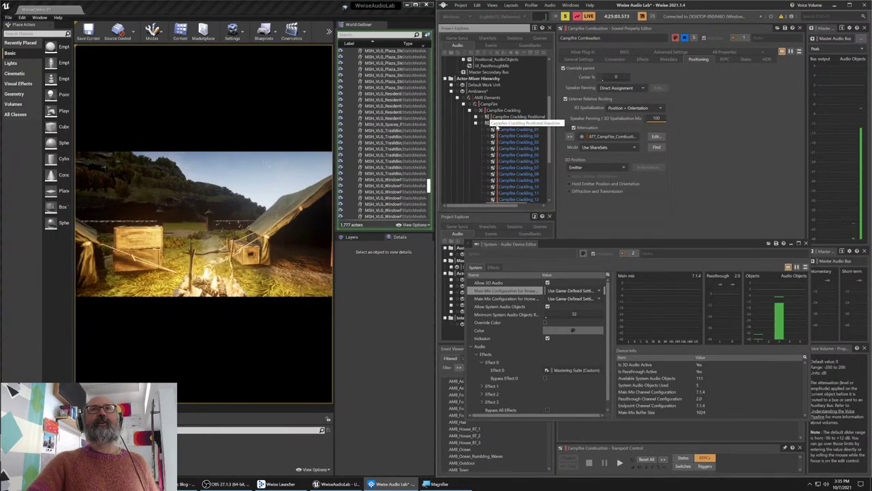
Examine the three paths and their random ranges in the 3D automation of Campfire Crackling Positional Random, and close the Position Editor
{"action": "left_click", "coordinate": [642, 167]}
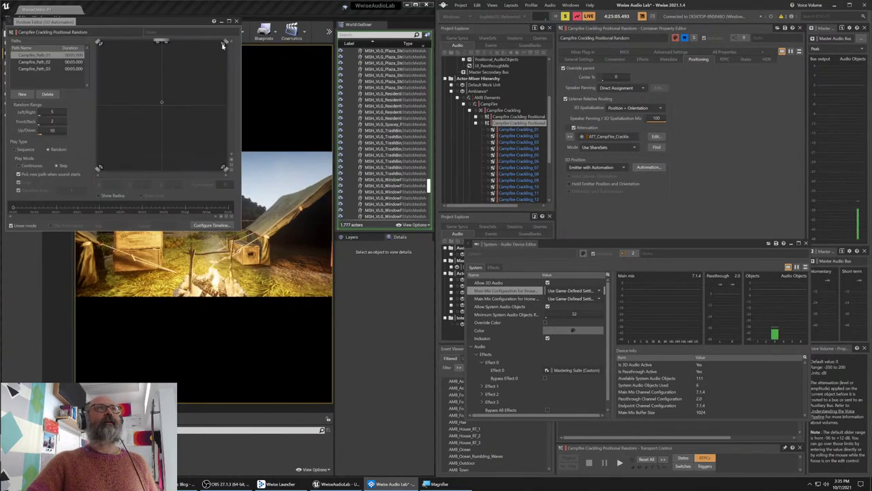
{"action": "left_click_drag", "start_coordinate": [178, 22], "coordinate": [735, 125]}
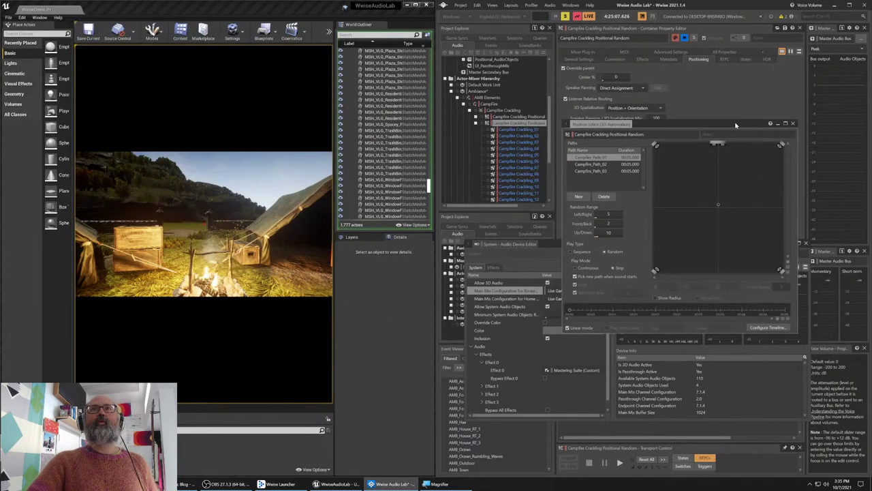
{"action": "left_click", "coordinate": [603, 165]}
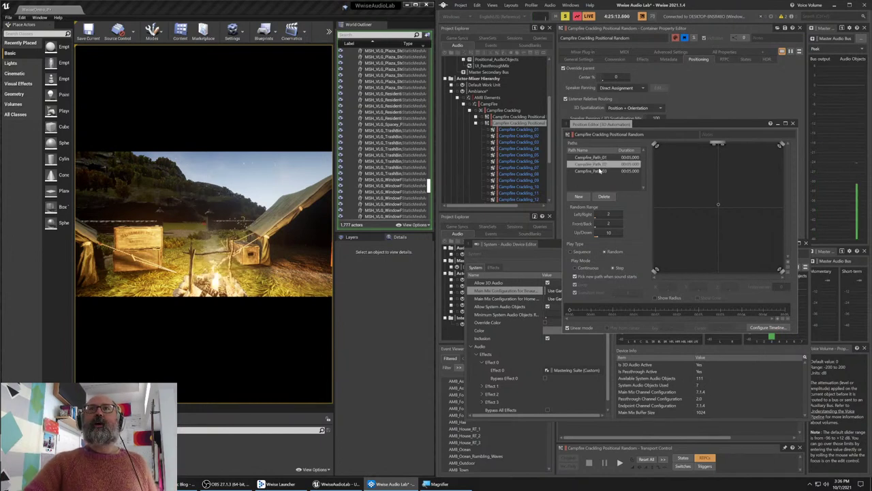
{"action": "left_click", "coordinate": [601, 172]}
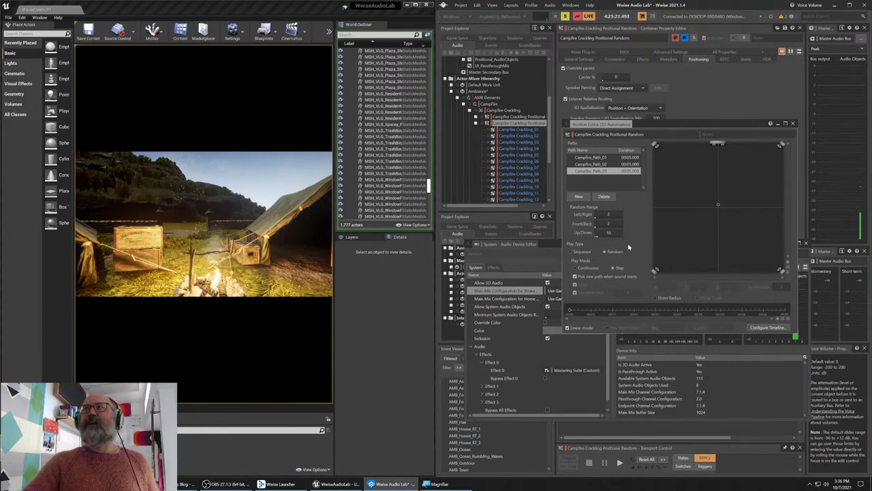
{"action": "left_click", "coordinate": [793, 123]}
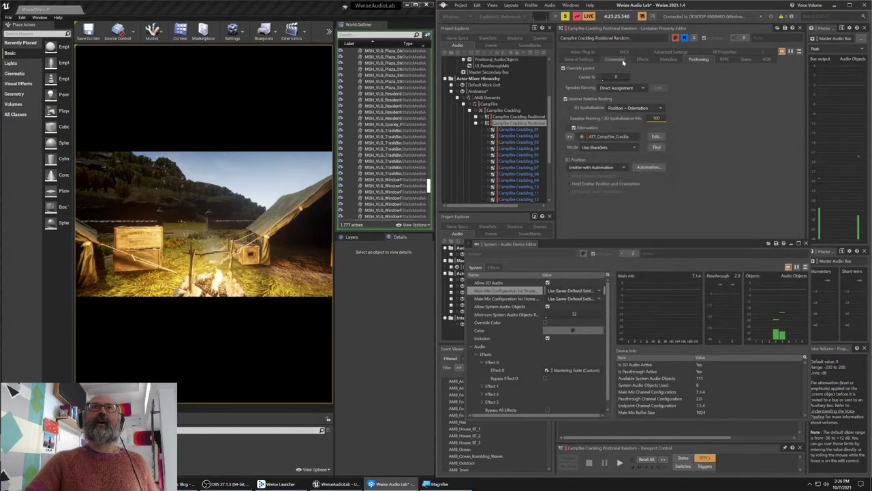
Clear all active mutes and solos in the project
{"action": "left_click", "coordinate": [685, 38]}
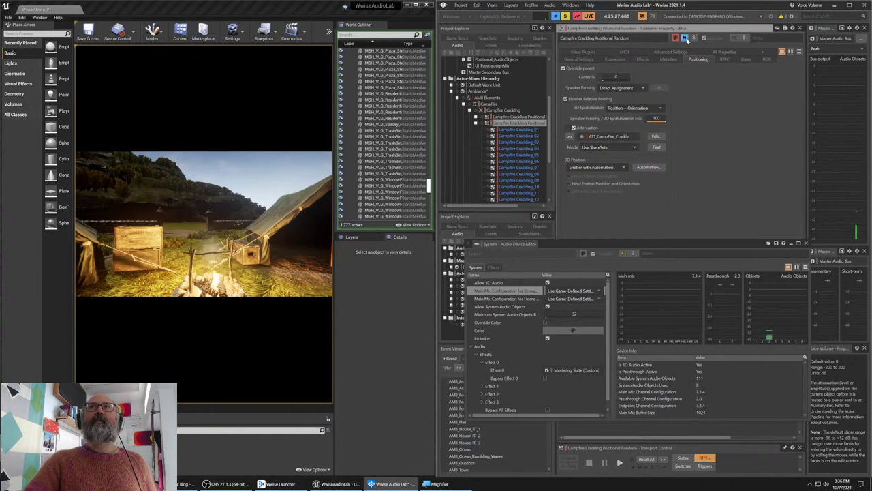
{"action": "left_click", "coordinate": [565, 16]}
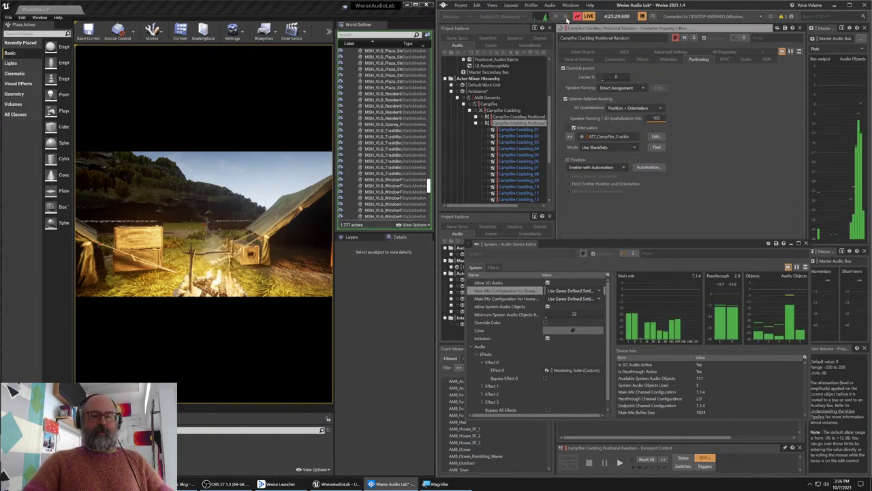
Switch to the Audio Object Profiler layout and view the Master Audio Bus objects in the 3D viewer
{"action": "left_click", "coordinate": [533, 5]}
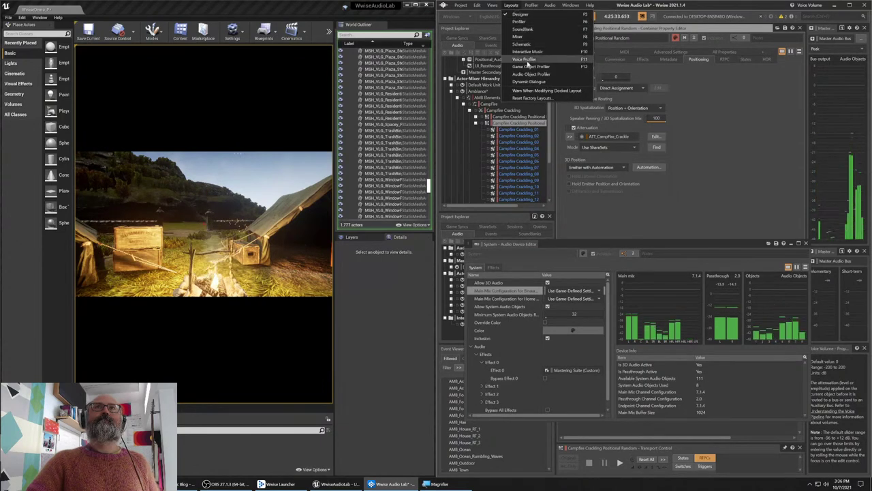
{"action": "left_click", "coordinate": [533, 77]}
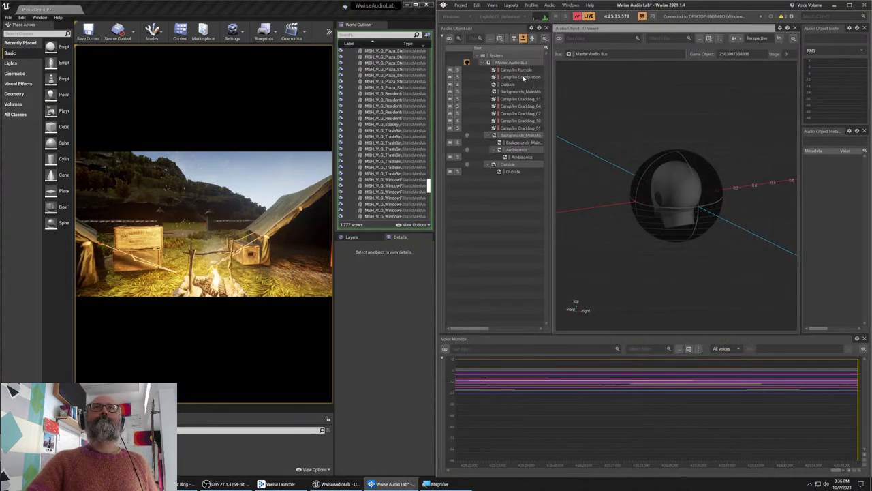
{"action": "left_click", "coordinate": [504, 63]}
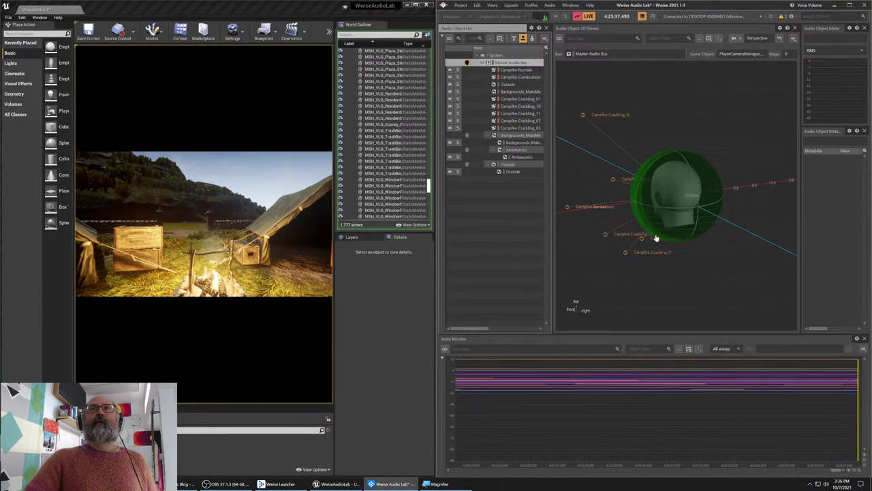
{"action": "left_click_drag", "start_coordinate": [658, 240], "coordinate": [642, 274]}
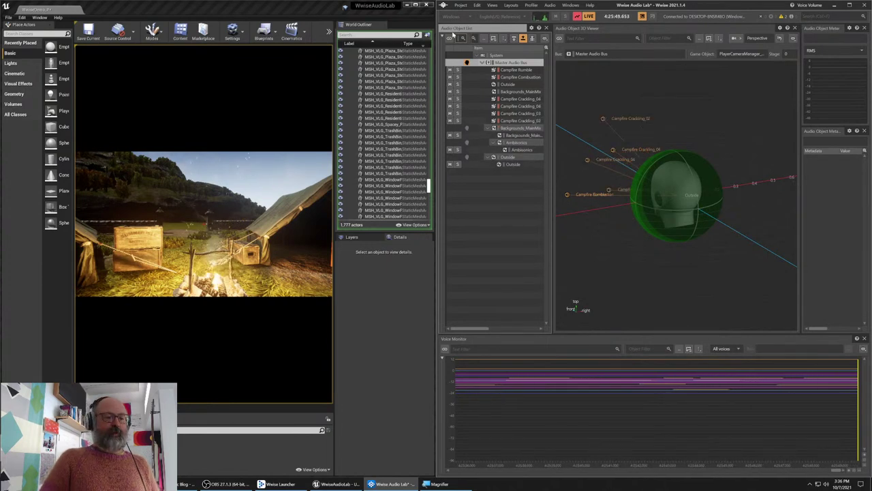
Filter the audio objects by "rum" and examine the level and metadata of Campfire Rumble
{"action": "type", "text": "rum"}
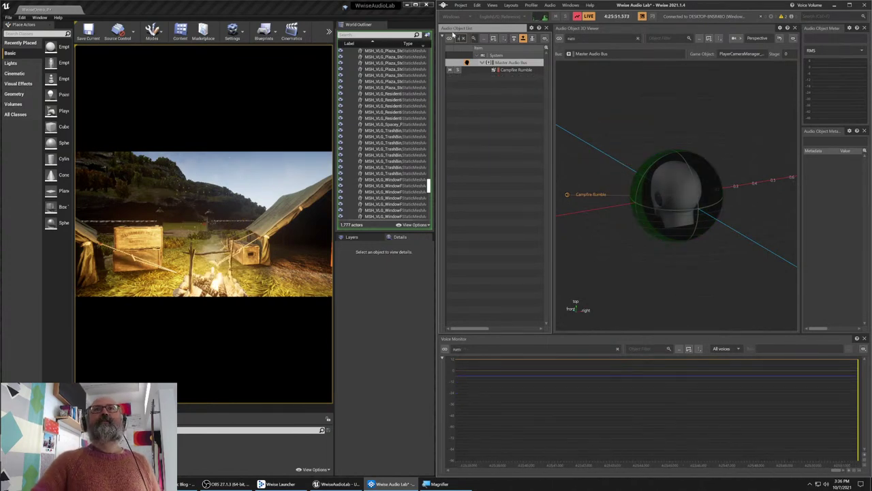
{"action": "left_click", "coordinate": [504, 71]}
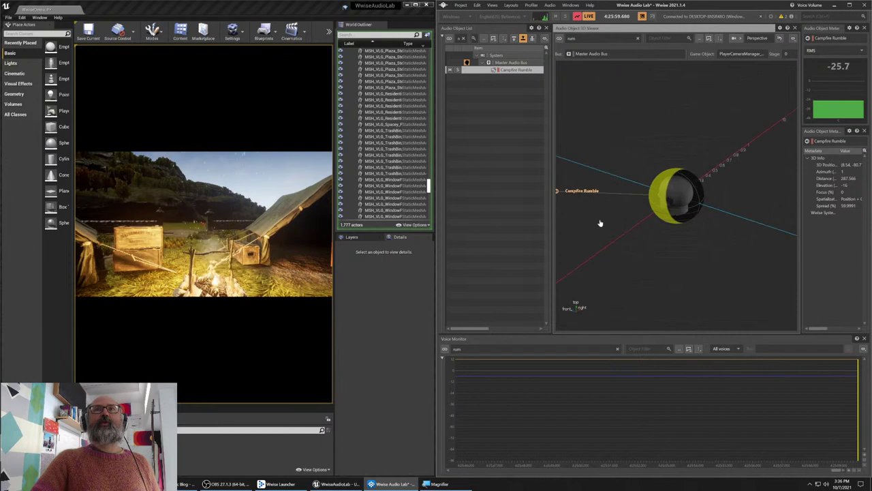
{"action": "left_click", "coordinate": [457, 69]}
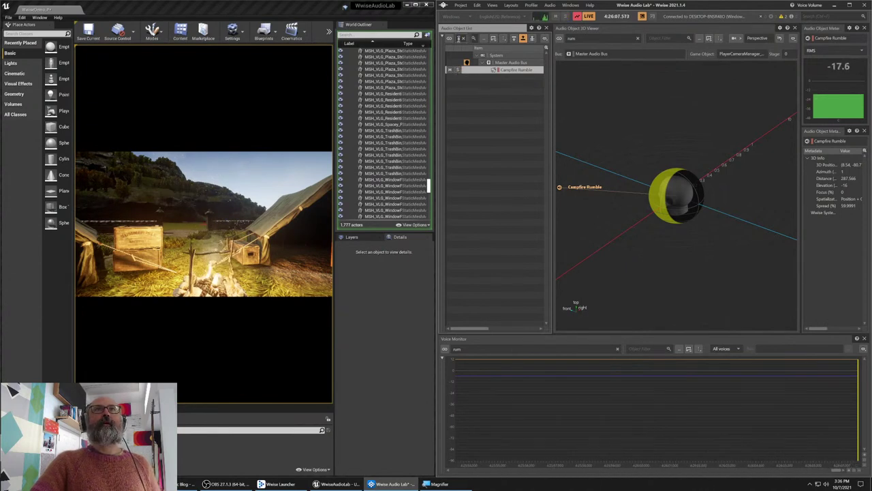
Change the audio object filter to "comb" and examine the level and metadata of Campfire Combustion
{"action": "key", "text": "BackSpace"}
{"action": "key", "text": "BackSpace"}
{"action": "key", "text": "BackSpace"}
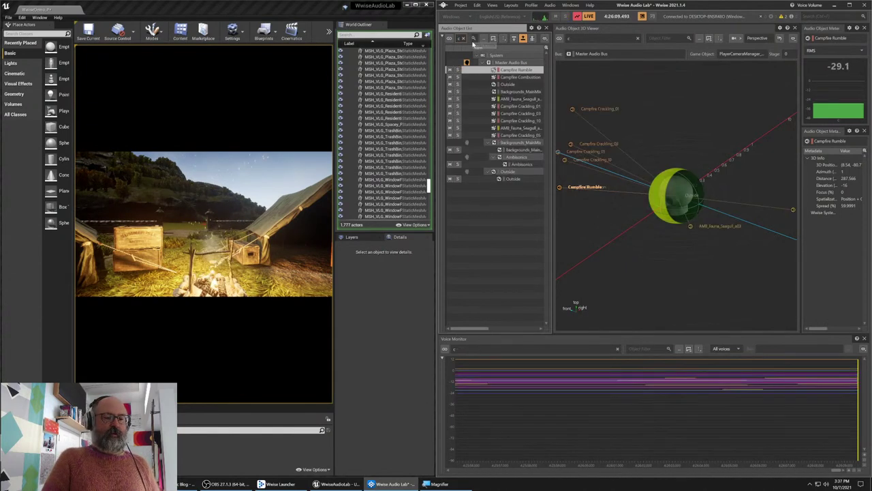
{"action": "type", "text": "comb"}
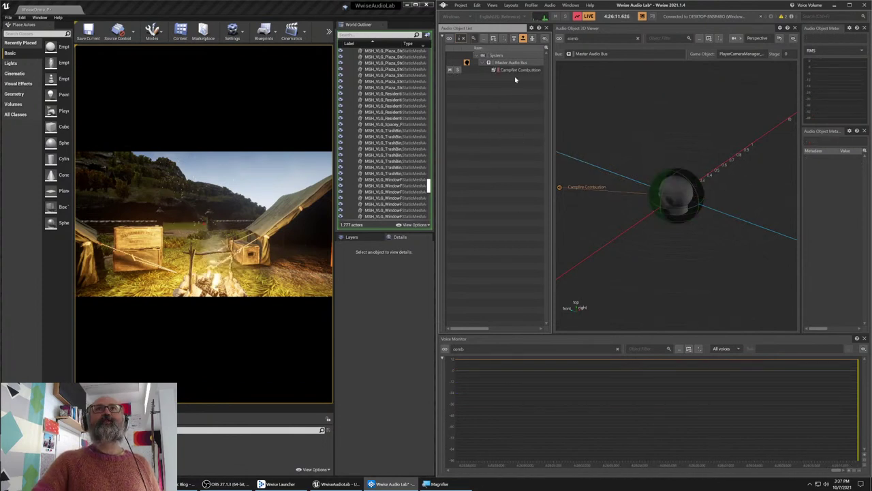
{"action": "left_click", "coordinate": [515, 70]}
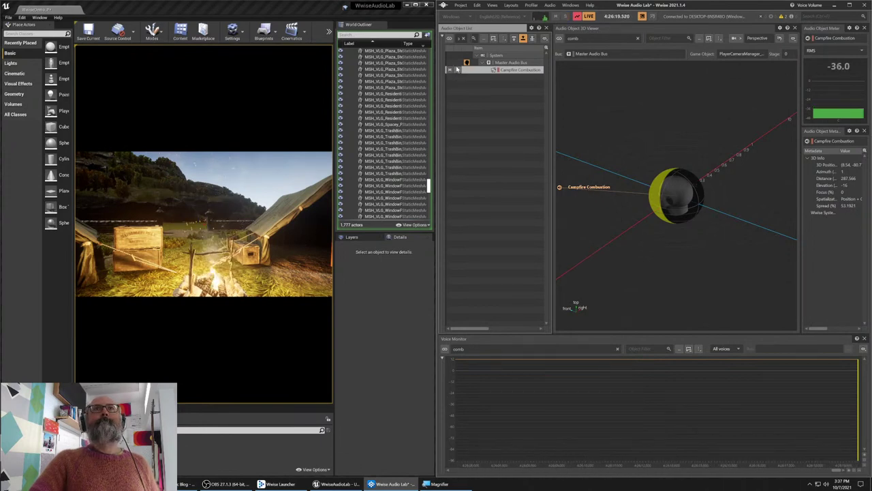
Change the audio object filter to "crack" and examine the Campfire Crackling objects' positions in the 3D viewer
{"action": "key", "text": "BackSpace"}
{"action": "key", "text": "BackSpace"}
{"action": "key", "text": "BackSpace"}
{"action": "key", "text": "BackSpace"}
{"action": "type", "text": "cra"}
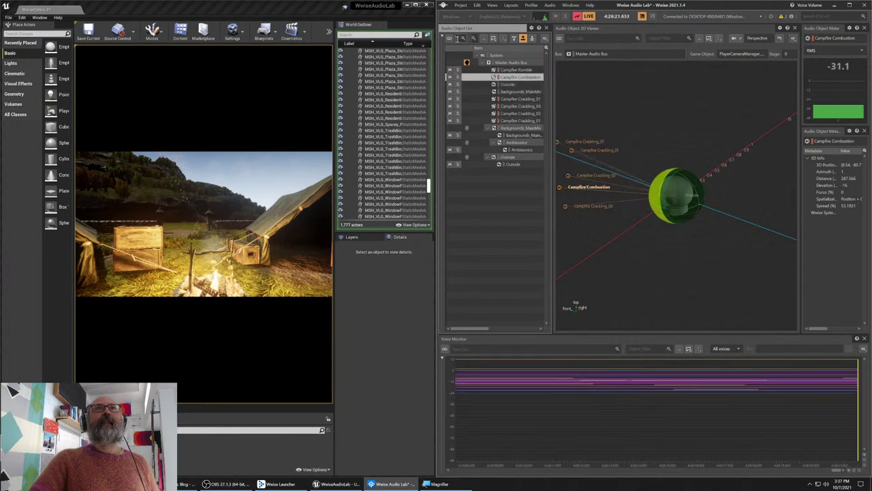
{"action": "type", "text": "ck"}
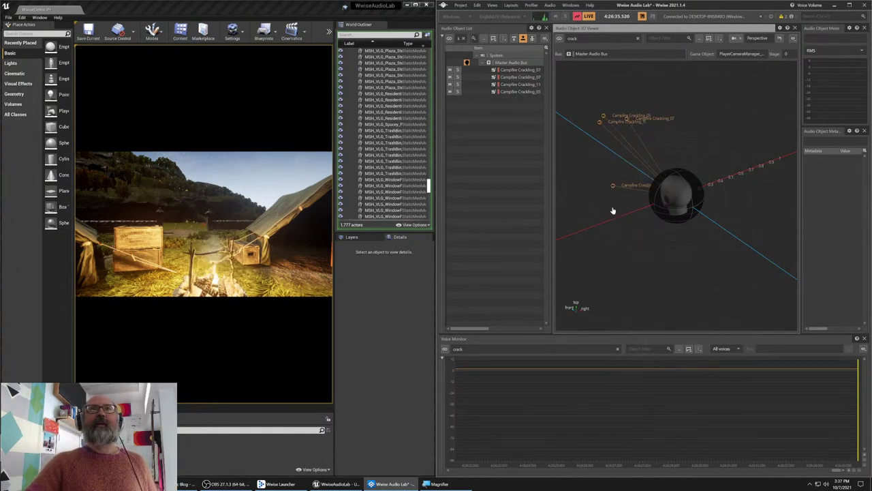
Clear the audio object filter and widen the Audio Object List to show the Game Object column
{"action": "left_click", "coordinate": [464, 40]}
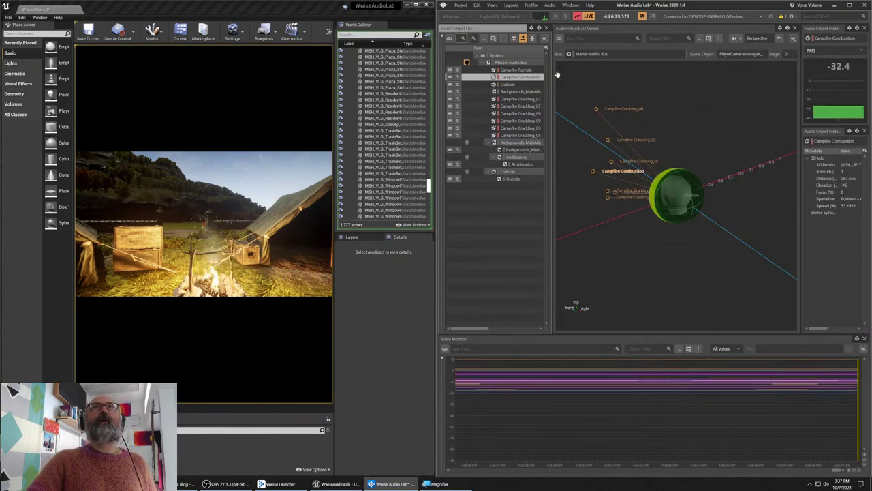
{"action": "left_click_drag", "start_coordinate": [554, 70], "coordinate": [581, 70]}
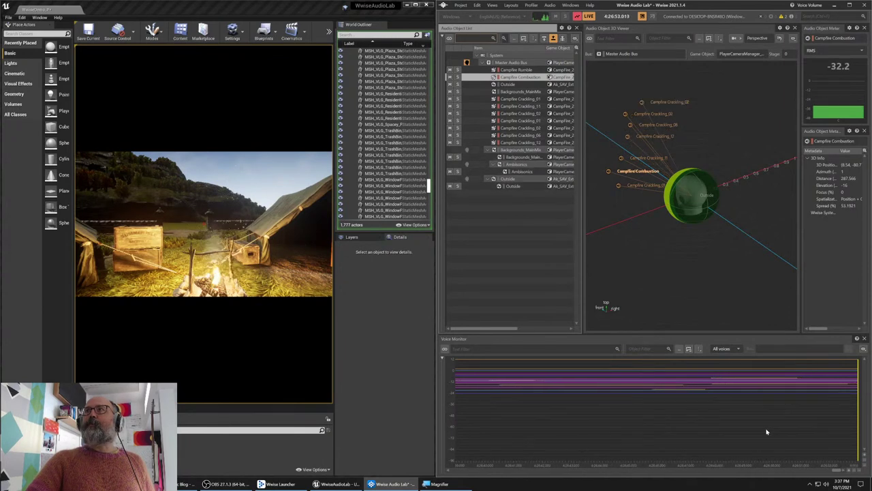
Inspect the metadata of Campfire Crackling_11 at the captured time 4:26:45.077 in the Voice Monitor, and return to live profiling
{"action": "left_click_drag", "start_coordinate": [759, 428], "coordinate": [622, 426]}
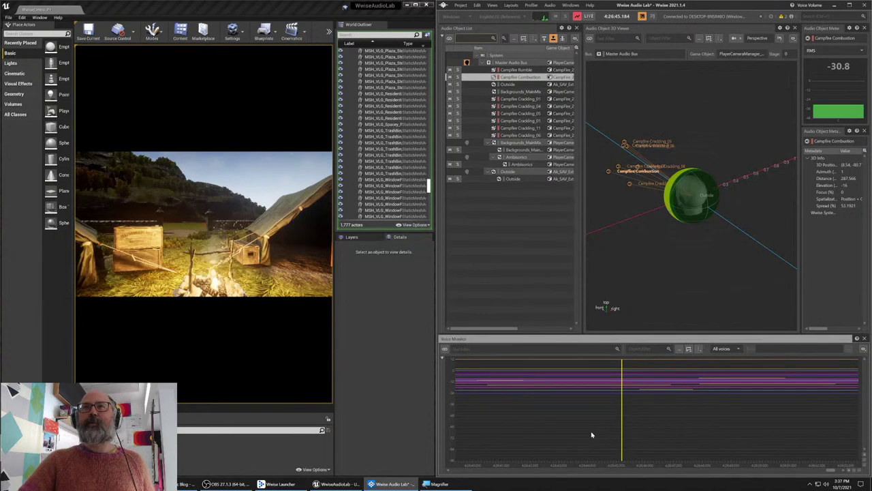
{"action": "left_click", "coordinate": [619, 426]}
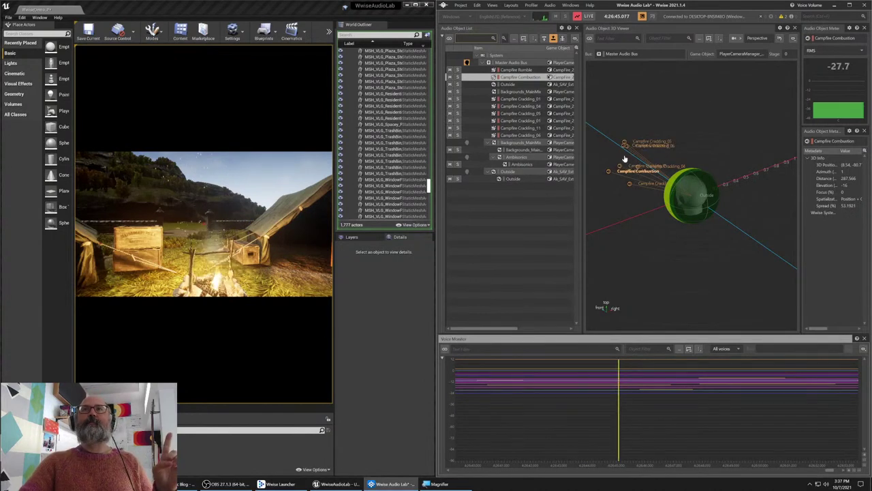
{"action": "left_click", "coordinate": [519, 128]}
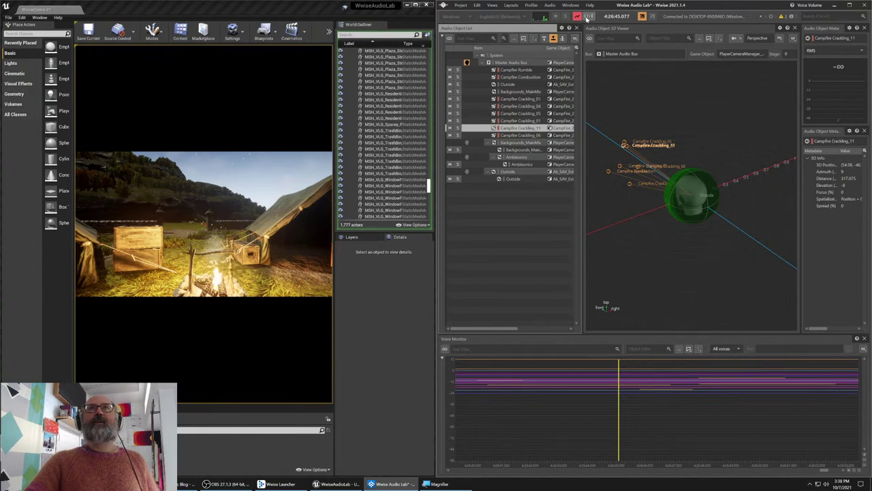
{"action": "left_click", "coordinate": [587, 17]}
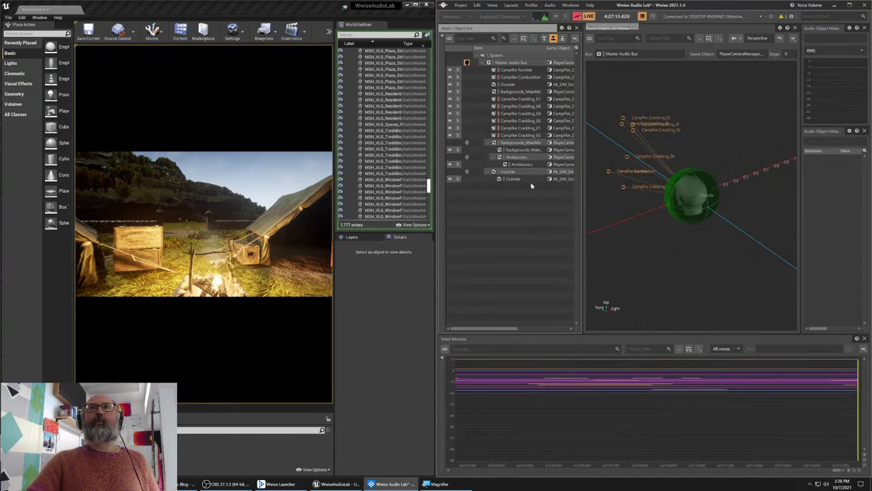
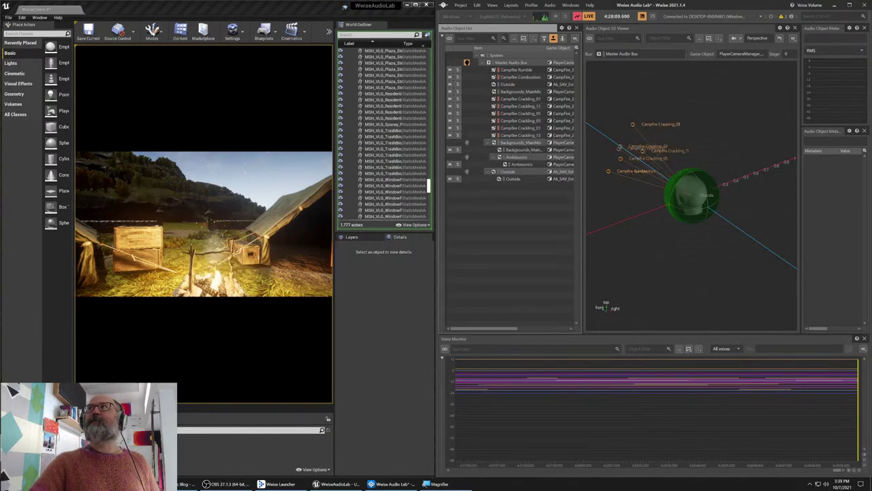
In the Unreal game, teleport to Info: LOD - Fountain, close the game menu and walk up to the fountain
{"action": "key", "text": "Tab"}
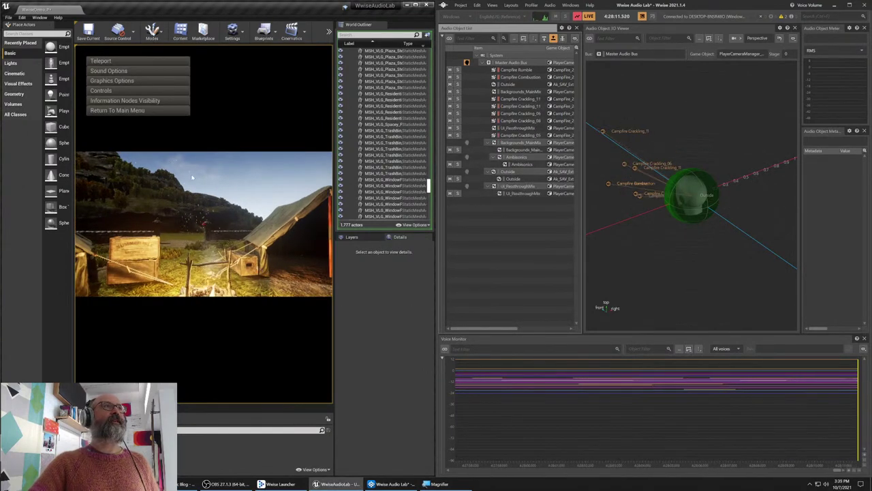
{"action": "left_click", "coordinate": [157, 61]}
{"action": "left_click", "coordinate": [239, 101]}
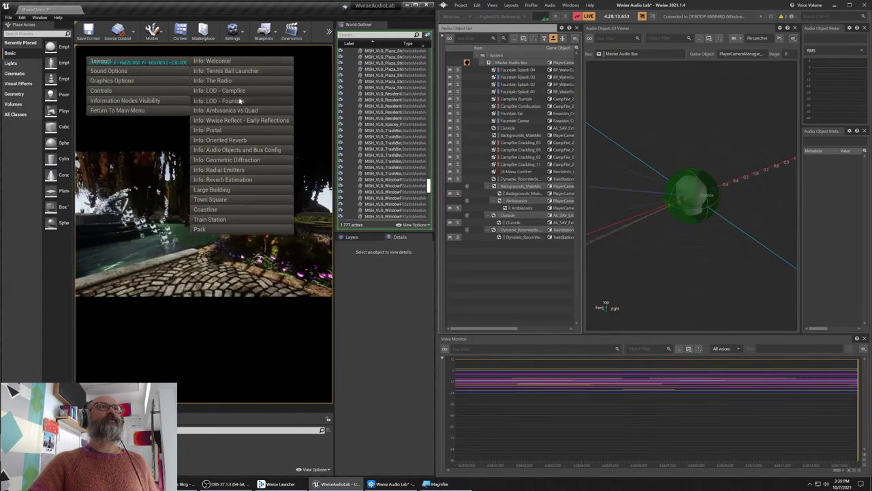
{"action": "left_click", "coordinate": [193, 247]}
{"action": "key", "text": "Tab"}
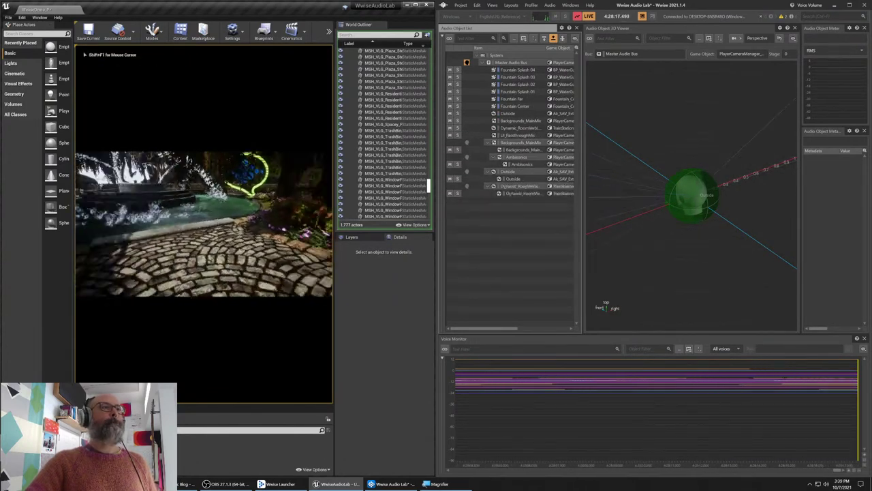
{"action": "key", "text": "w"}
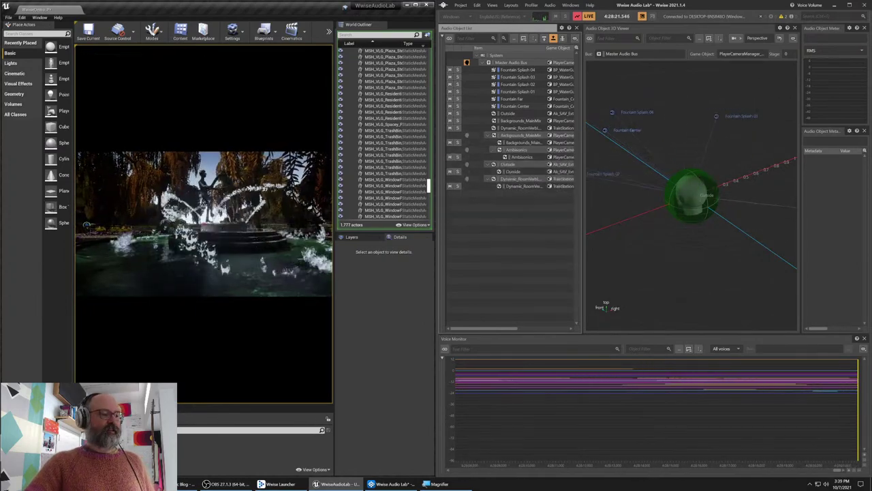
{"action": "key", "text": "w"}
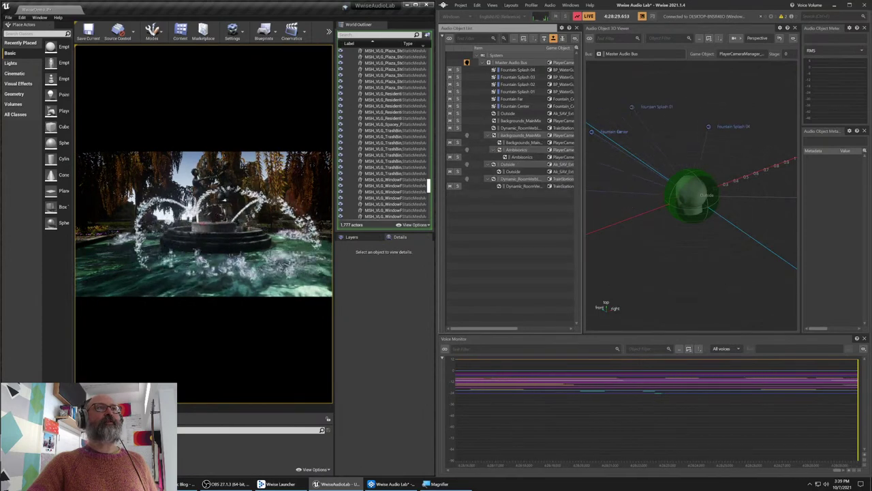
In Wwise, orbit the Audio Object 3D Viewer around the listener and filter the audio objects by "center"
{"action": "key", "text": "shift+F1"}
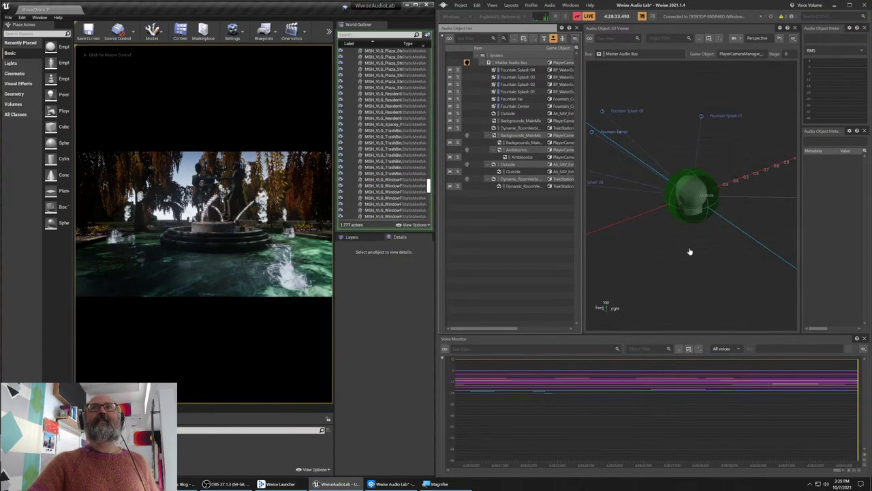
{"action": "left_click", "coordinate": [688, 271]}
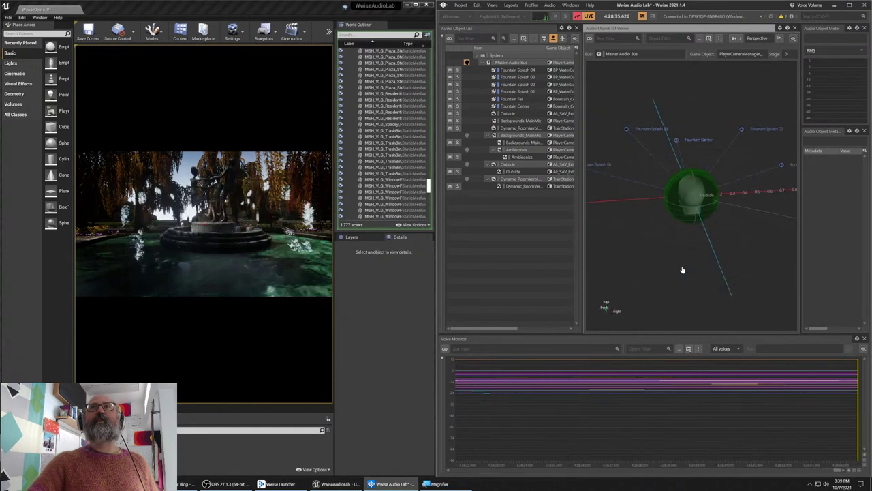
{"action": "left_click", "coordinate": [263, 7]}
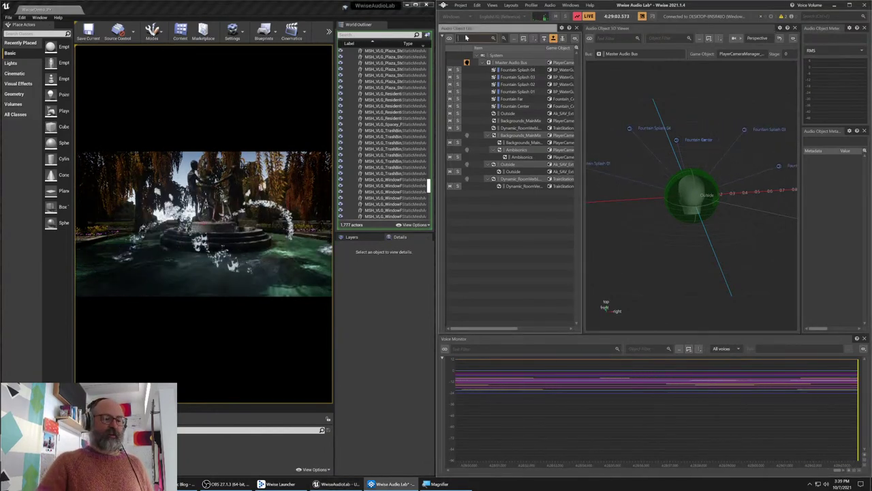
{"action": "left_click", "coordinate": [466, 37]}
{"action": "type", "text": "center"}
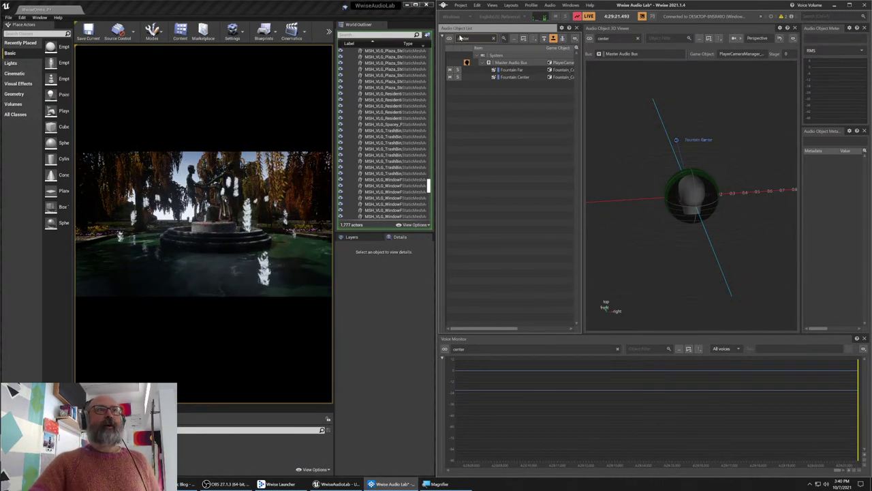
In the Unreal game, walk away from the fountain onto the grass and turn back, examining how the filtered fountain objects move around the listener
{"action": "left_click", "coordinate": [213, 13]}
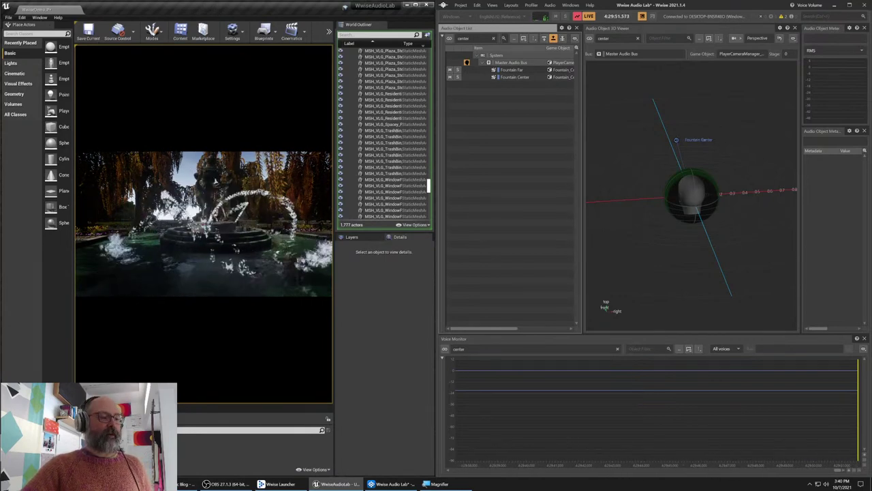
{"action": "key", "text": "s"}
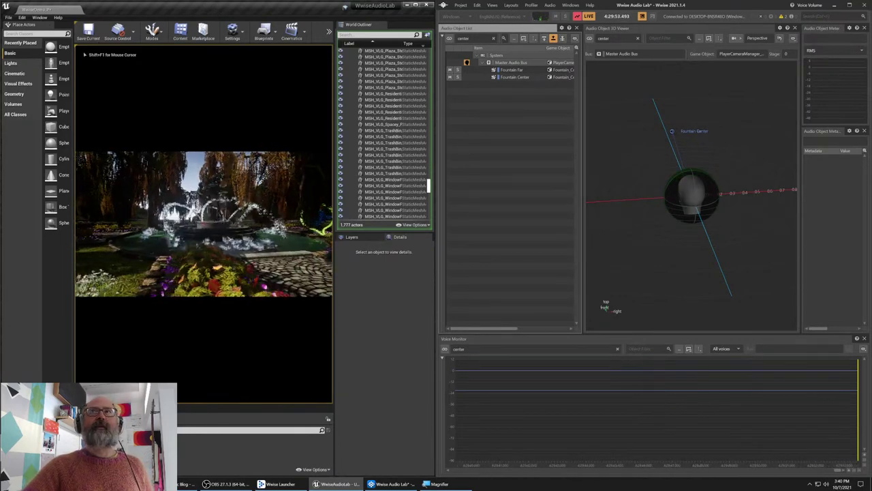
{"action": "key", "text": "d"}
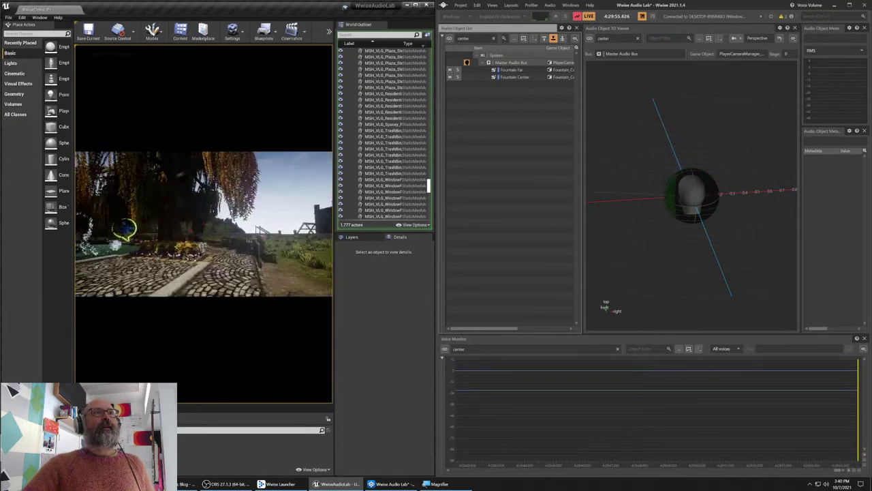
{"action": "key", "text": "a"}
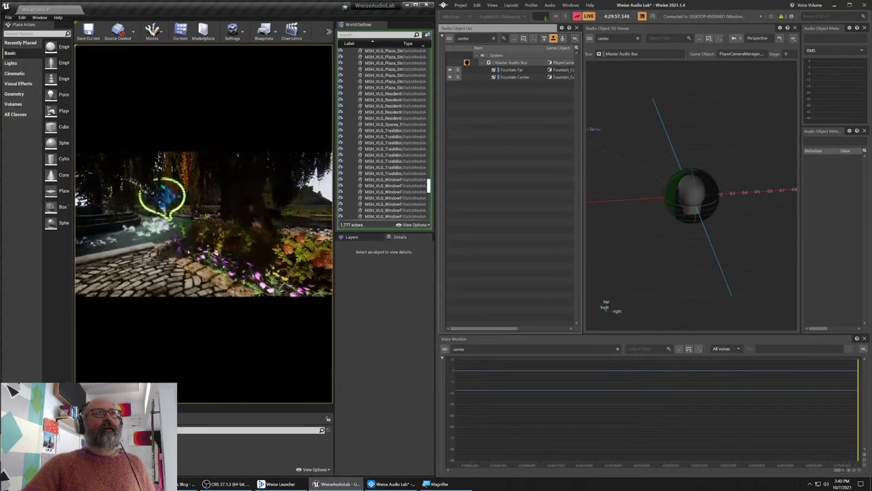
{"action": "key", "text": "d"}
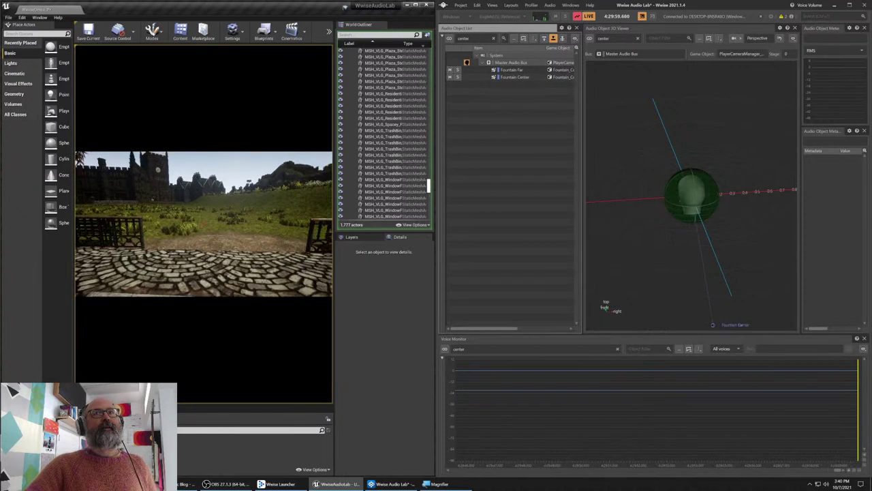
{"action": "key", "text": "d"}
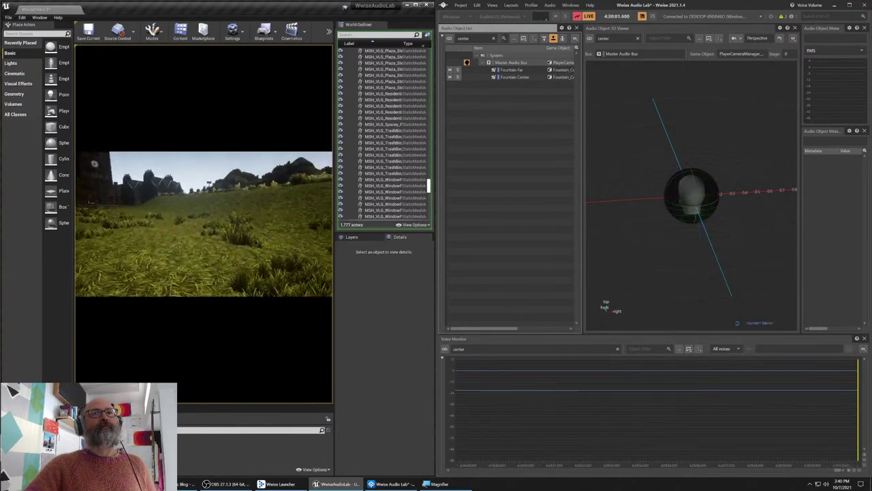
{"action": "key", "text": "d"}
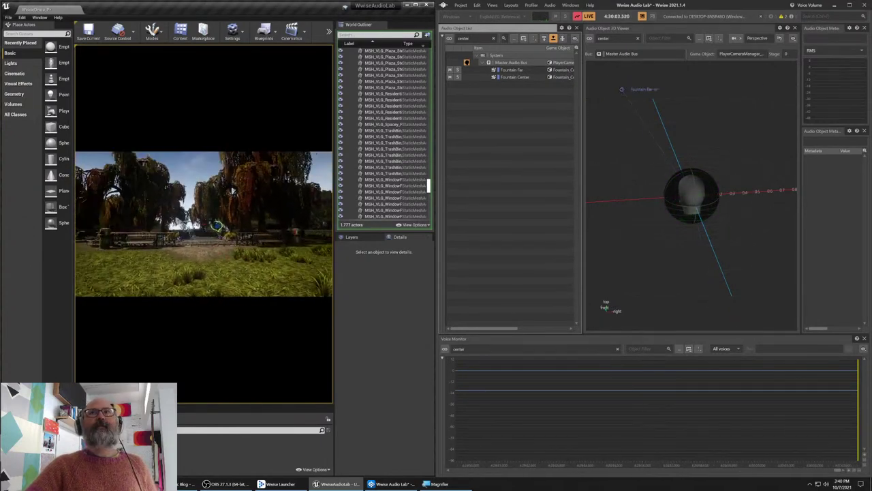
{"action": "key", "text": "w"}
{"action": "key", "text": "w"}
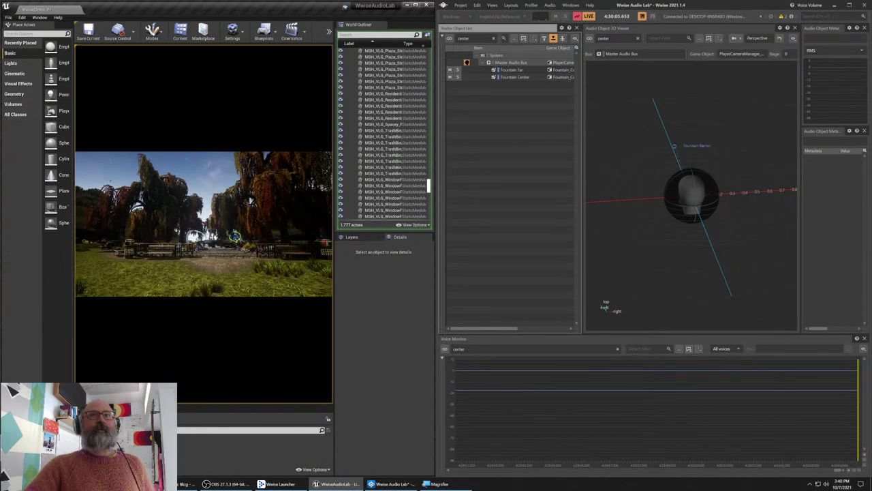
Clear the audio object filter in Wwise and walk back up to the fountain in the Unreal game
{"action": "key", "text": "shift+F1"}
{"action": "left_click", "coordinate": [495, 40]}
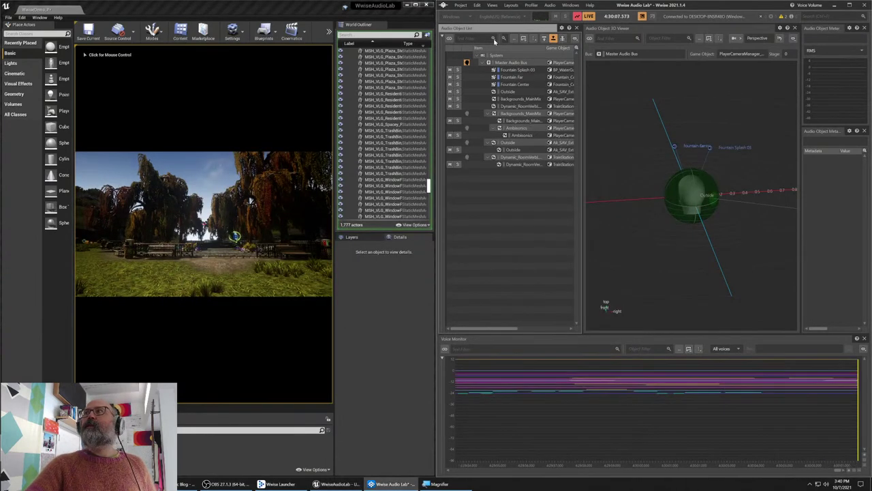
{"action": "left_click", "coordinate": [175, 267]}
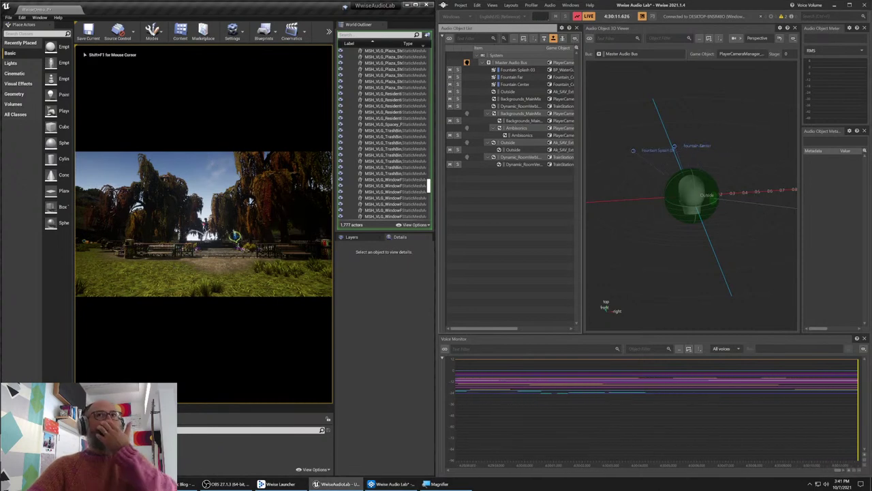
{"action": "key", "text": "w"}
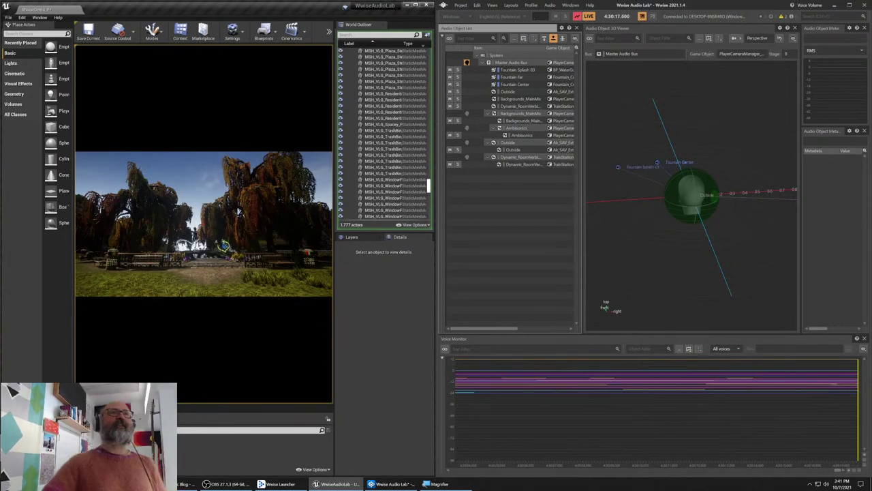
{"action": "key", "text": "w"}
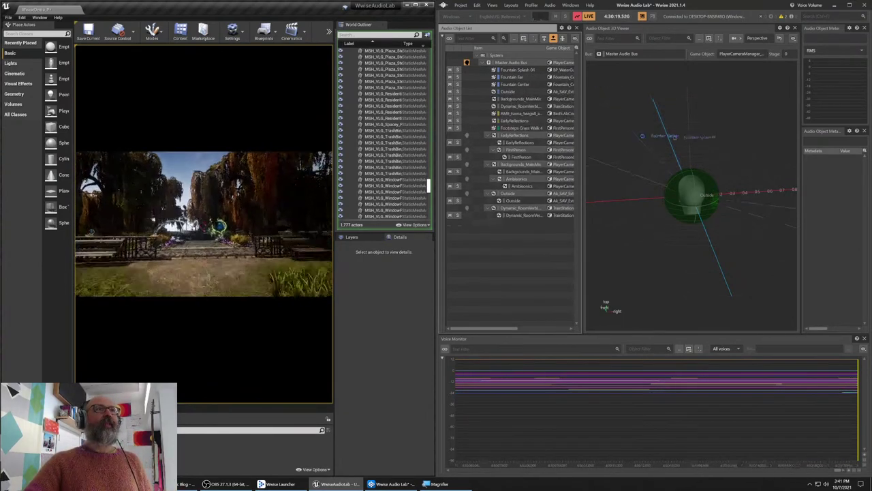
{"action": "key", "text": "w"}
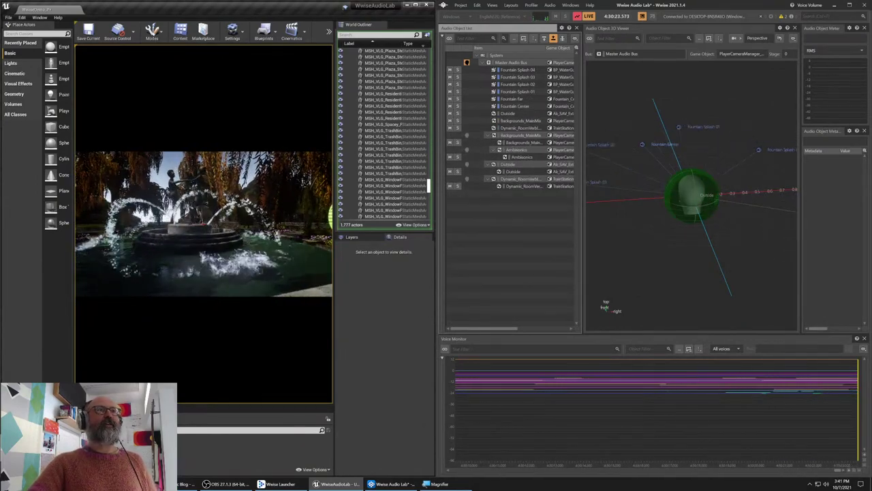
In the game's sound options, switch the Positional bus configuration from individual audio objects to a channel-based mix
{"action": "key", "text": "Tab"}
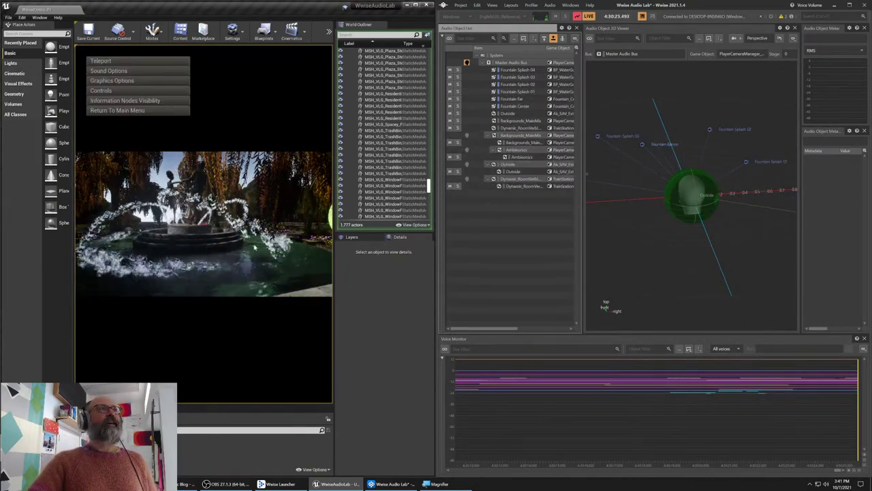
{"action": "left_click", "coordinate": [131, 70]}
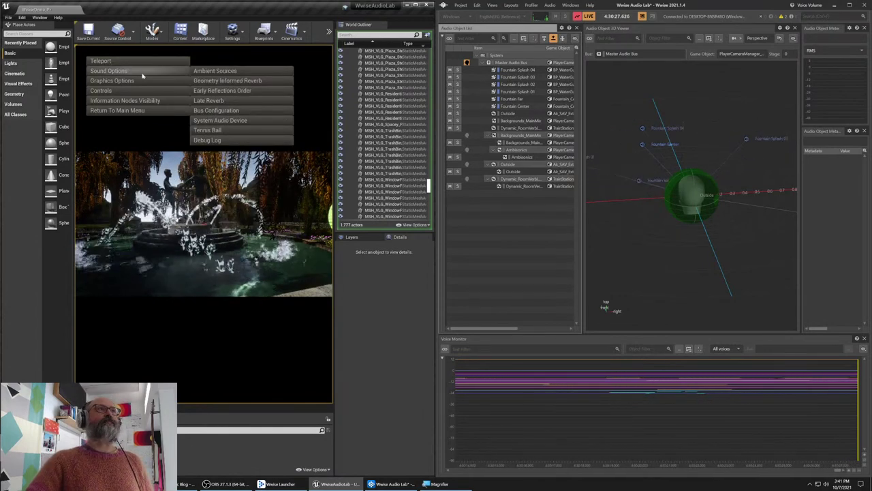
{"action": "mouse_move", "coordinate": [226, 76]}
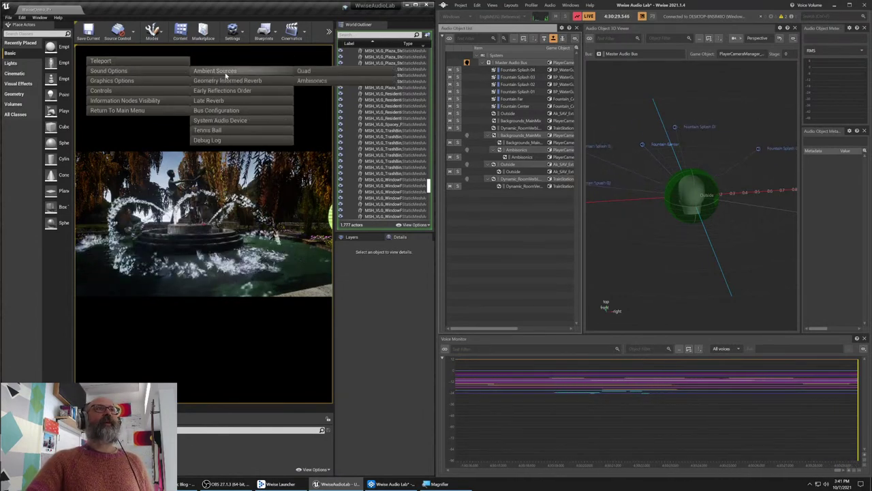
{"action": "mouse_move", "coordinate": [269, 113]}
{"action": "left_click", "coordinate": [303, 111]}
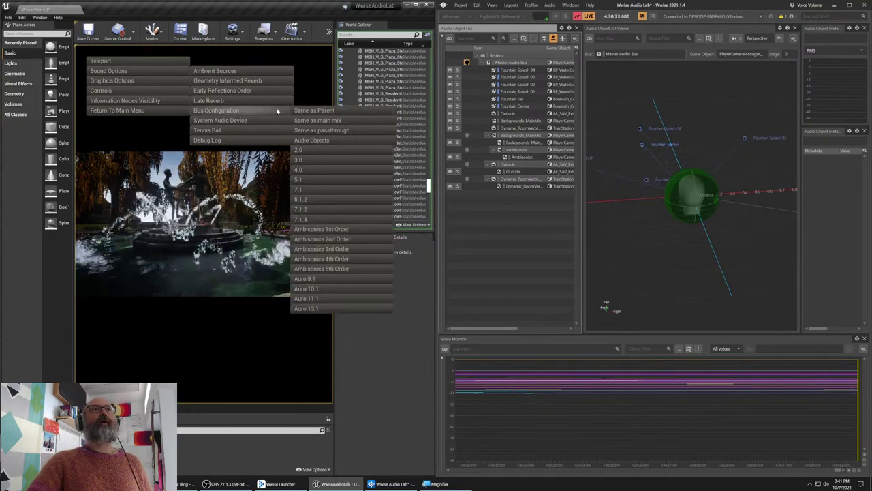
{"action": "mouse_move", "coordinate": [256, 112]}
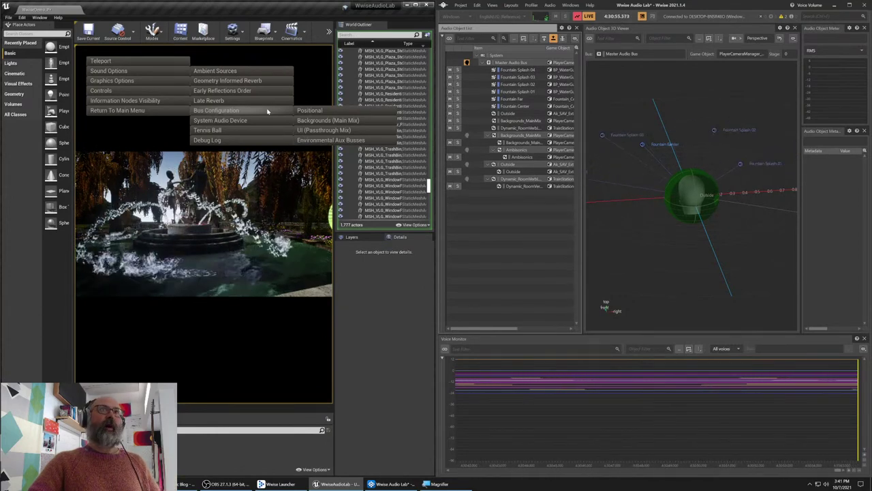
{"action": "left_click", "coordinate": [305, 111]}
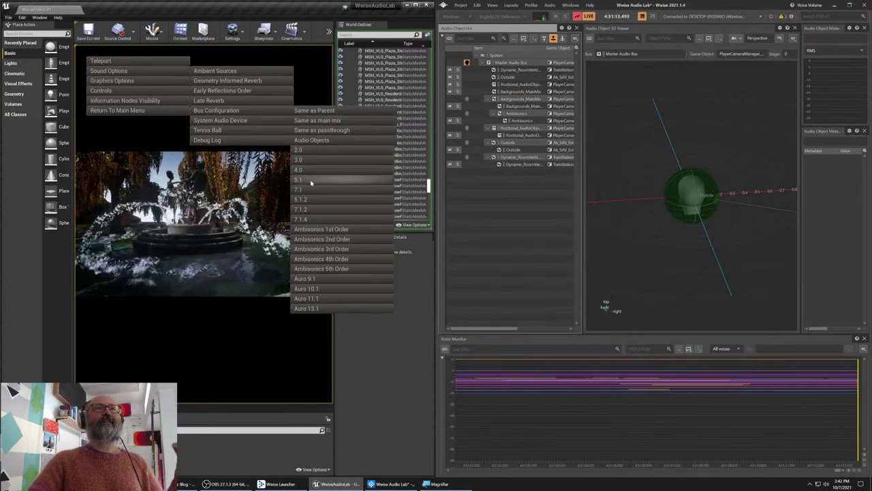
{"action": "left_click", "coordinate": [313, 141]}
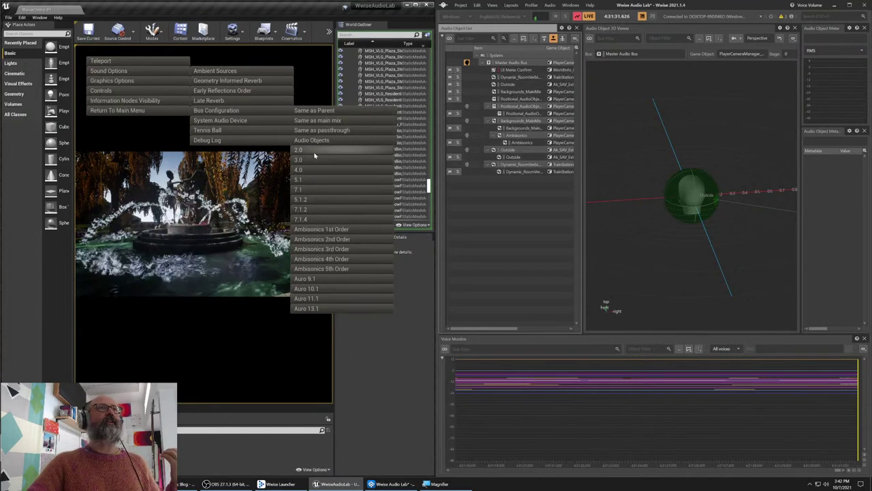
Turn Windows spatial sound off and enable it again for the headphones
{"action": "right_click", "coordinate": [826, 485]}
{"action": "mouse_move", "coordinate": [804, 454]}
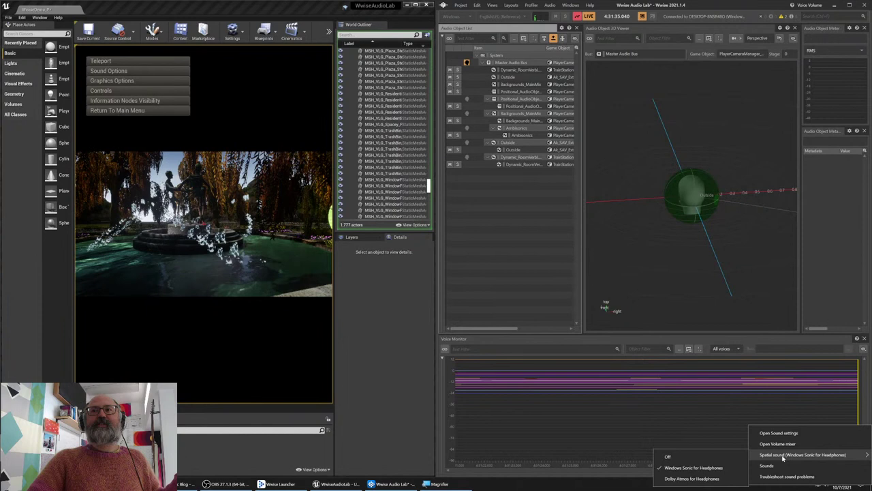
{"action": "left_click", "coordinate": [702, 462]}
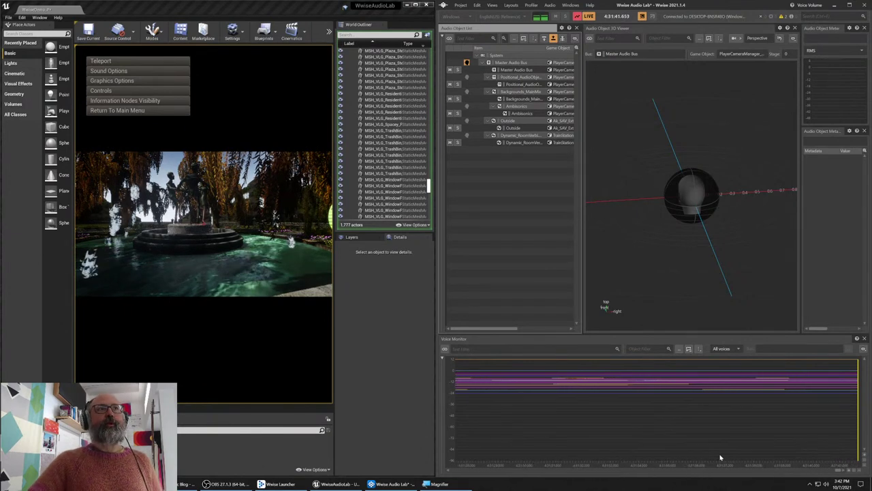
{"action": "right_click", "coordinate": [826, 484]}
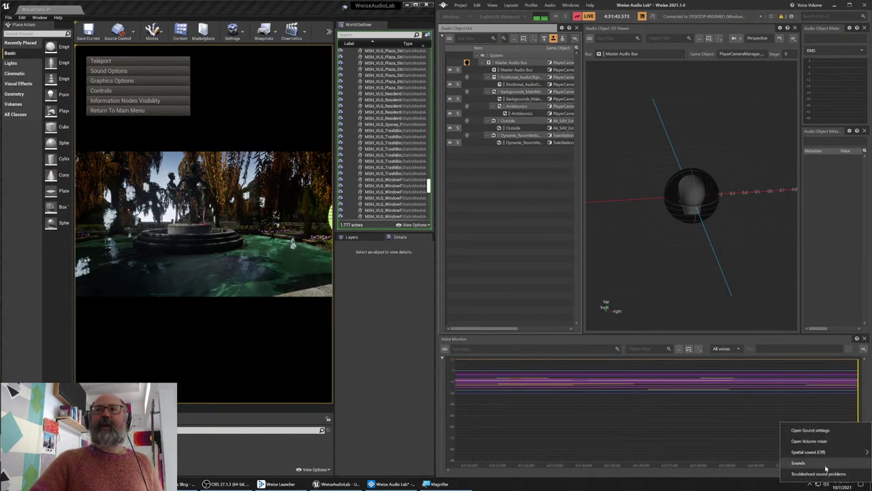
{"action": "mouse_move", "coordinate": [825, 451]}
{"action": "left_click", "coordinate": [722, 474]}
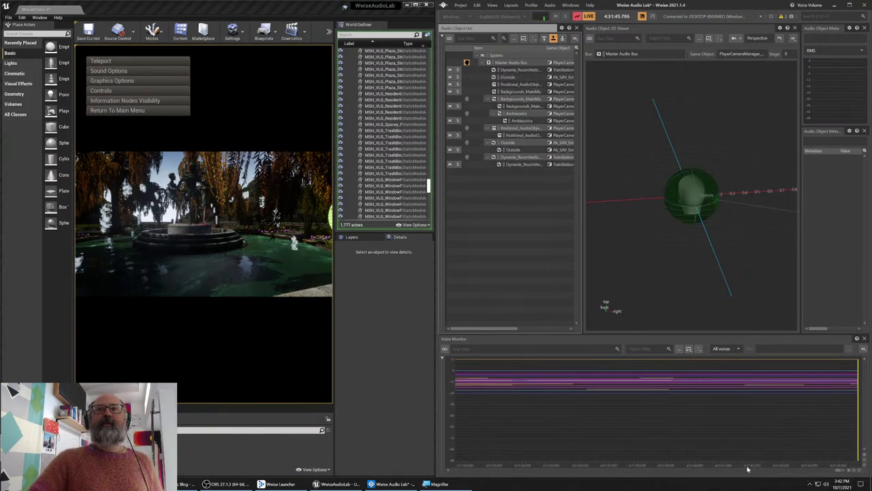
Examine the configuration choices for the Positional and UI (Passthrough Mix) buses in the game's sound options
{"action": "left_click", "coordinate": [166, 73]}
{"action": "left_click", "coordinate": [243, 112]}
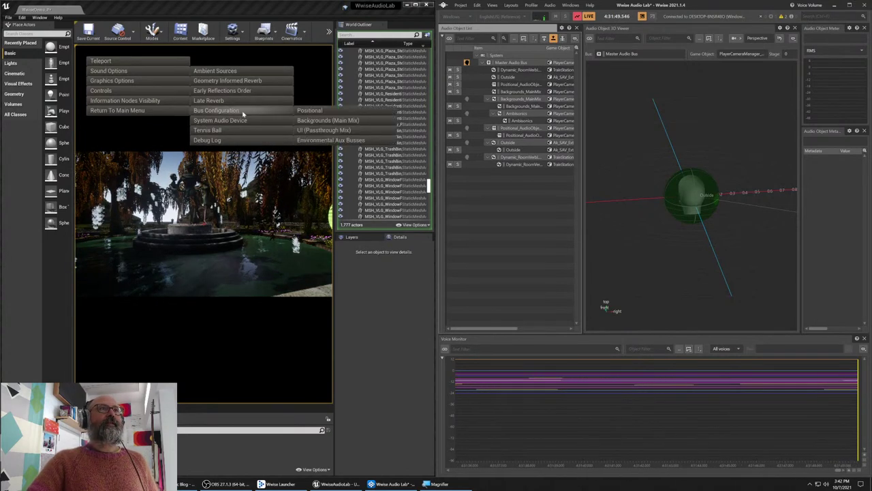
{"action": "left_click", "coordinate": [309, 111]}
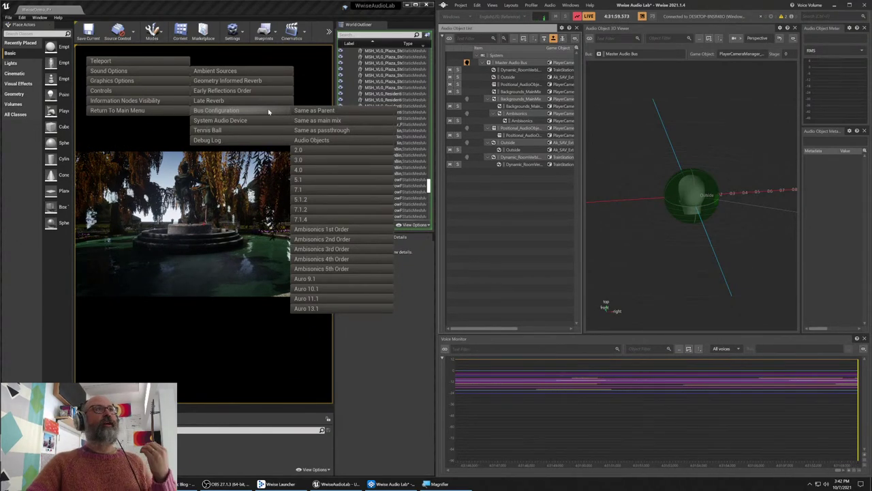
{"action": "left_click", "coordinate": [268, 110]}
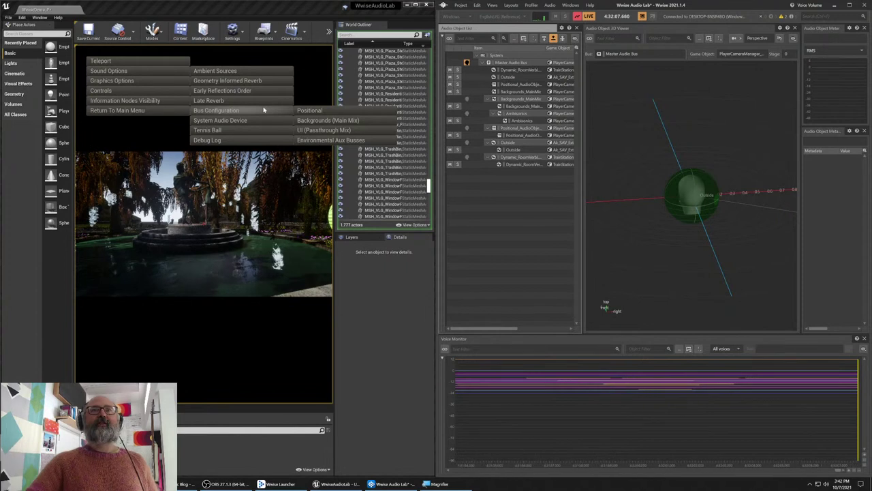
{"action": "left_click", "coordinate": [324, 130]}
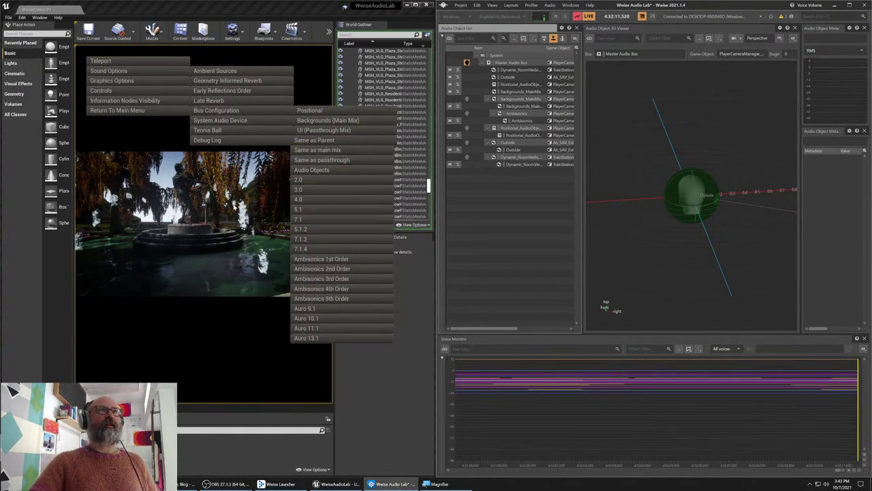
Close the game menu, face the fountain, and switch Wwise to the Designer layout
{"action": "left_click", "coordinate": [229, 203]}
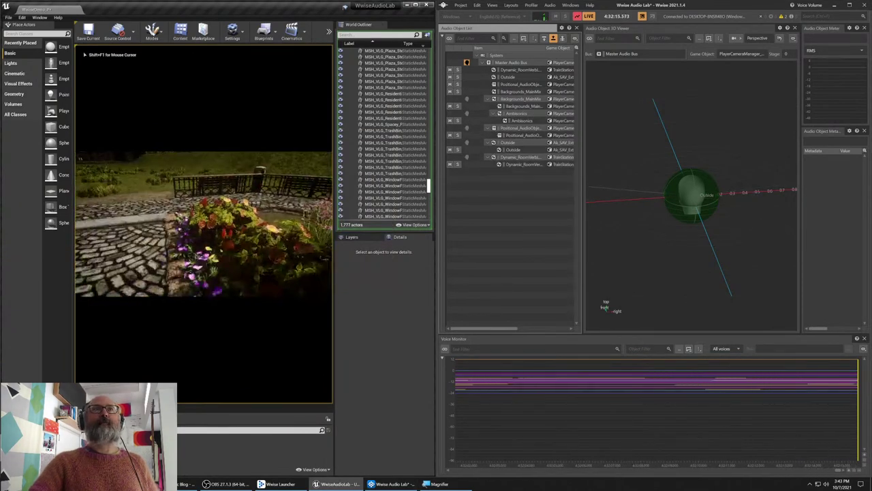
{"action": "key", "text": "shift+F1"}
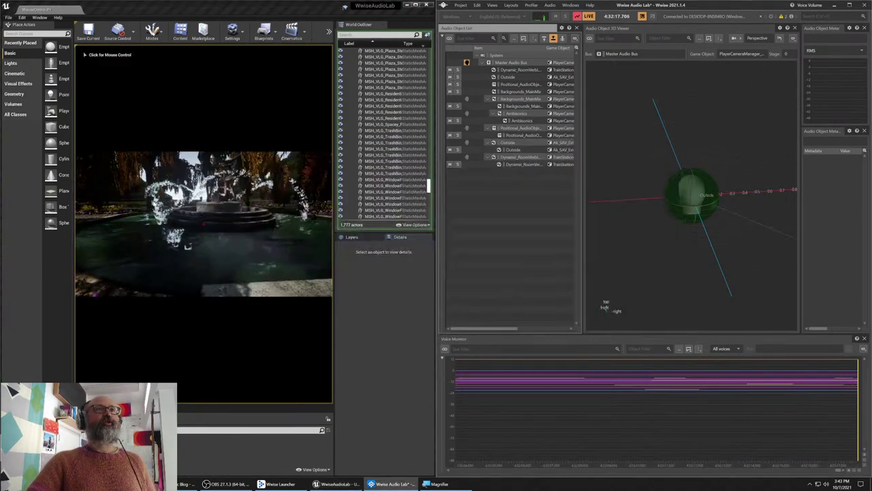
{"action": "key", "text": "F5"}
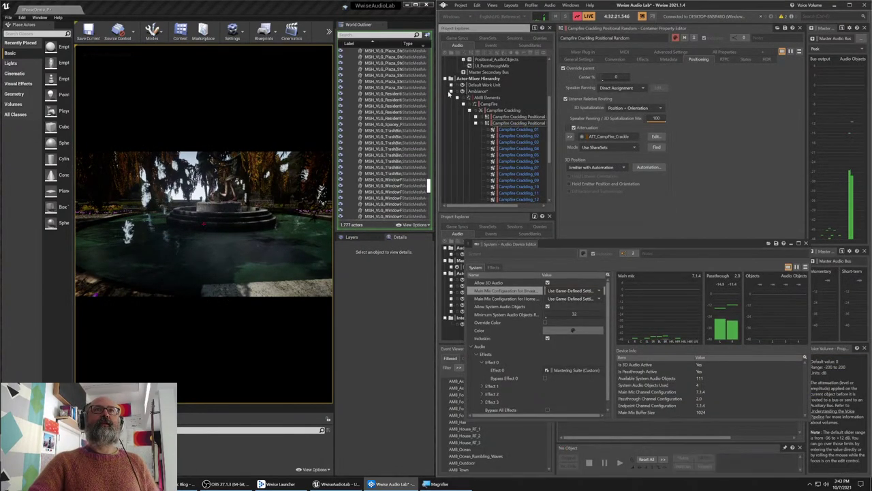
Collapse the expanded Ambiance work unit and show the general settings of the Positional_AudioObjects bus
{"action": "left_click", "coordinate": [450, 90]}
{"action": "left_click", "coordinate": [450, 91]}
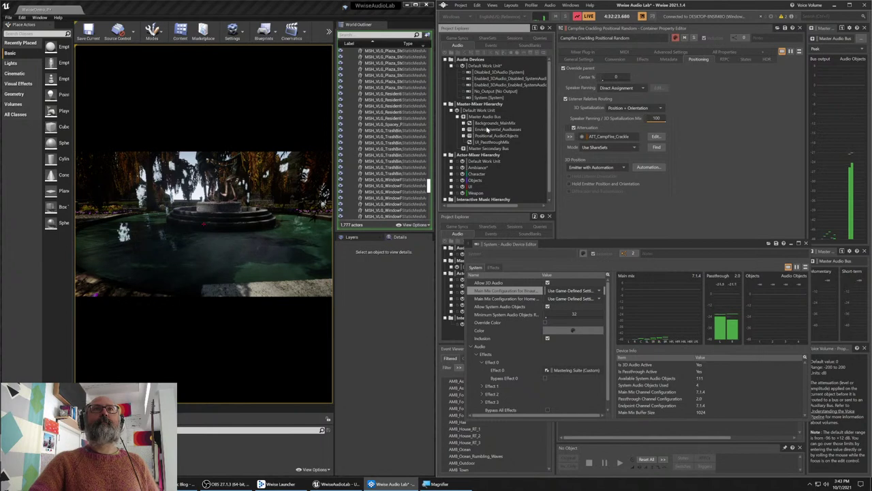
{"action": "left_click", "coordinate": [495, 135]}
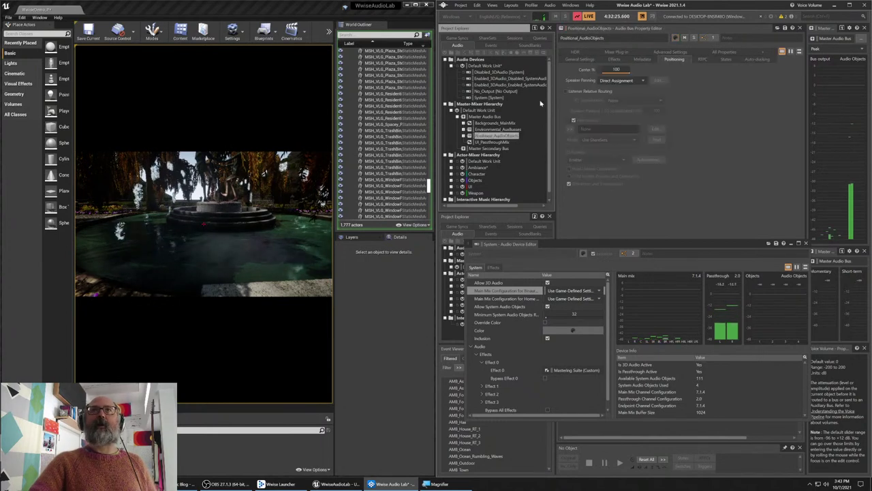
{"action": "left_click", "coordinate": [575, 60]}
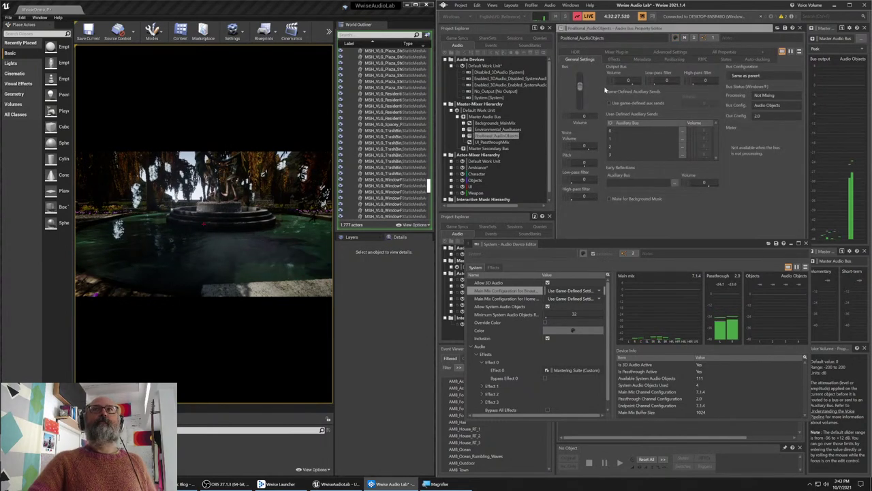
Try the 2.0 and 7.1 bus configurations on the Positional_AudioObjects bus
{"action": "left_click", "coordinate": [746, 76]}
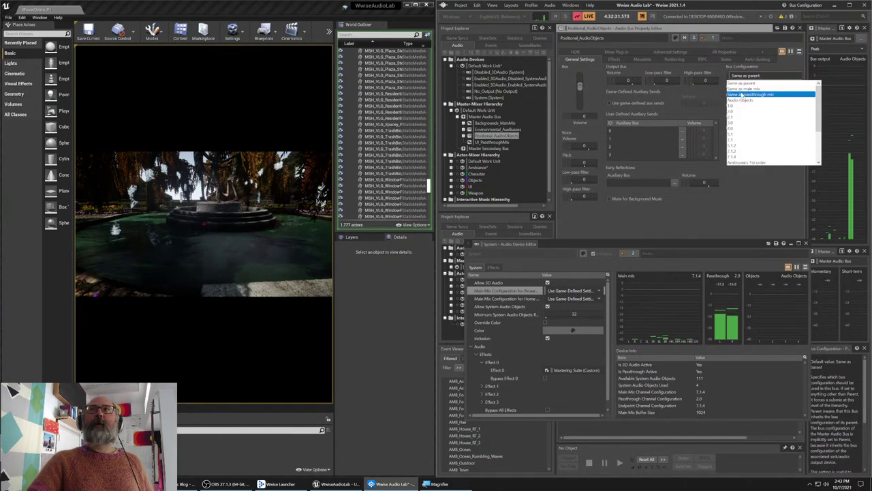
{"action": "left_click", "coordinate": [742, 111]}
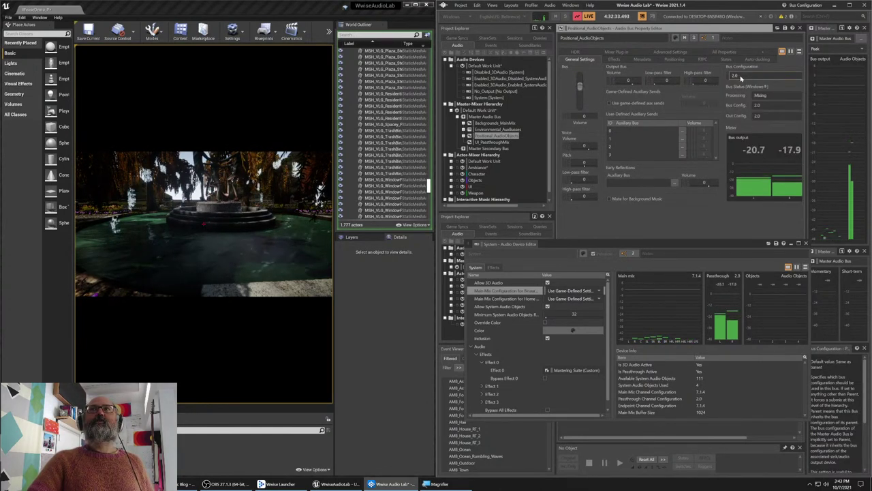
{"action": "left_click", "coordinate": [749, 76]}
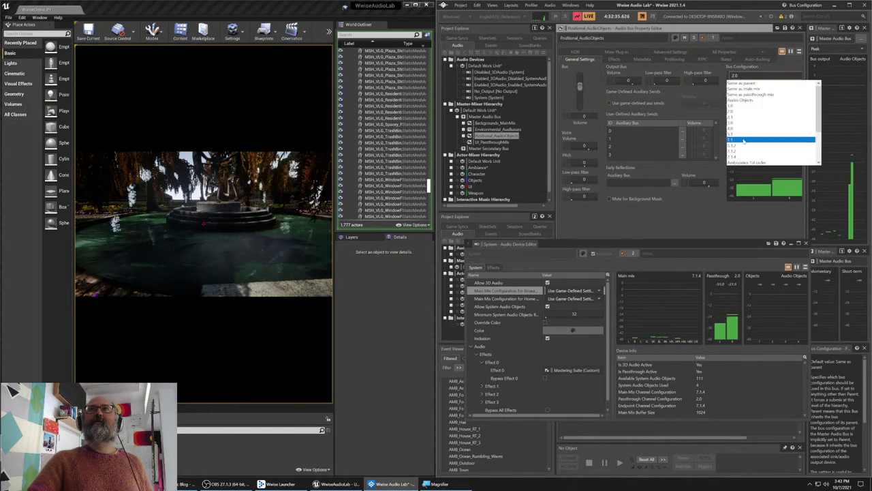
{"action": "left_click", "coordinate": [743, 139]}
Try the 7.1.4 and Ambisonics 5th order configurations on the Positional_AudioObjects bus
{"action": "left_click", "coordinate": [733, 76]}
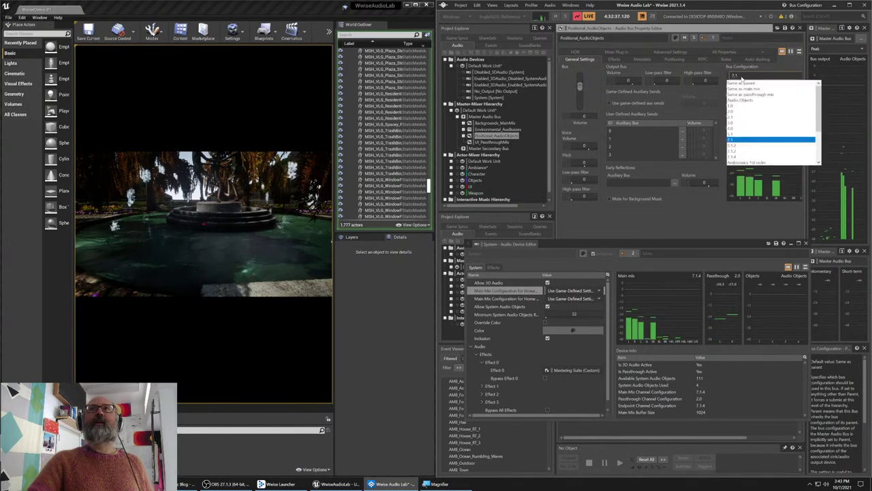
{"action": "left_click", "coordinate": [743, 157]}
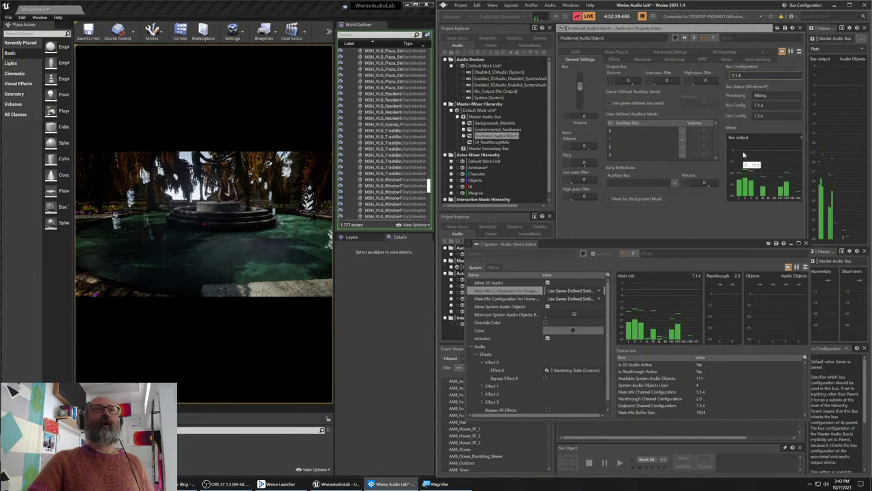
{"action": "left_click", "coordinate": [738, 77]}
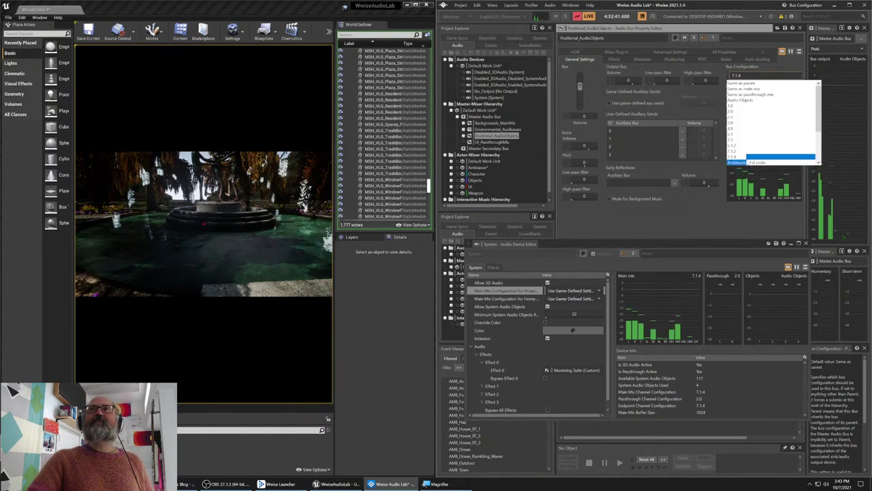
{"action": "left_click", "coordinate": [742, 135]}
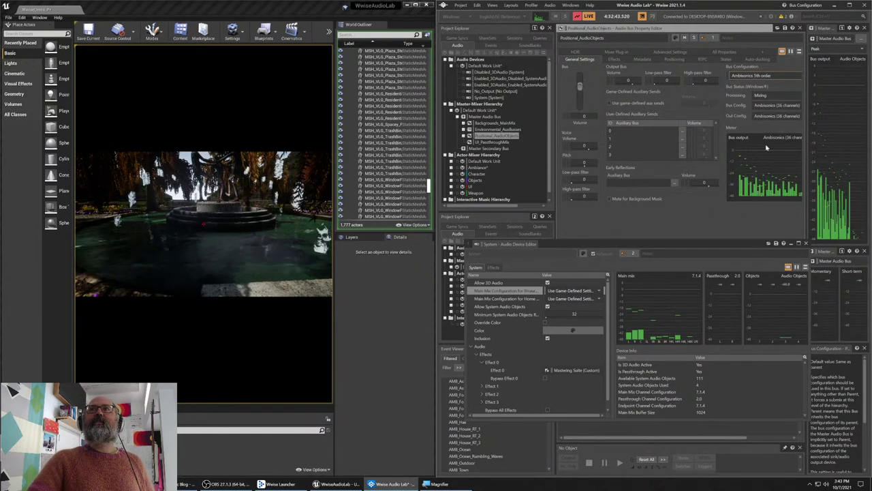
Set the Positional_AudioObjects bus configuration back to Same as parent
{"action": "left_click", "coordinate": [750, 76]}
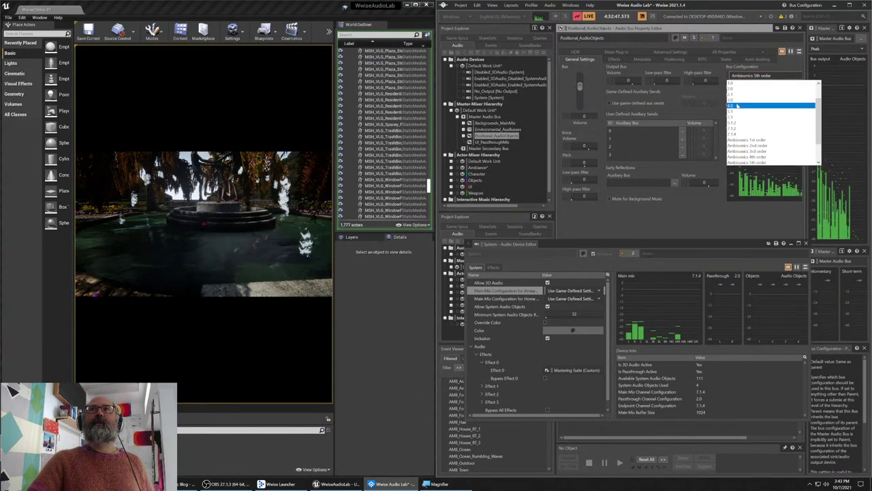
{"action": "left_click", "coordinate": [734, 75]}
{"action": "left_click", "coordinate": [734, 75]}
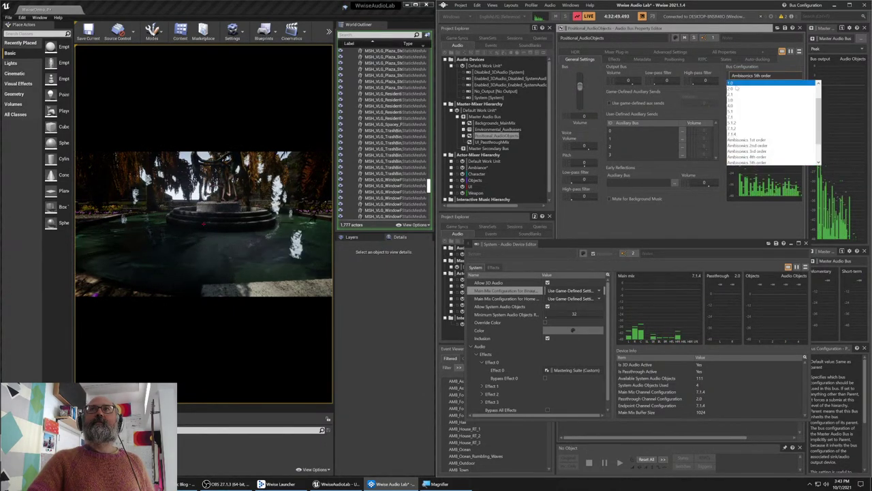
{"action": "scroll", "coordinate": [736, 94], "scroll_direction": "up", "scroll_amount": 2}
{"action": "left_click", "coordinate": [740, 82]}
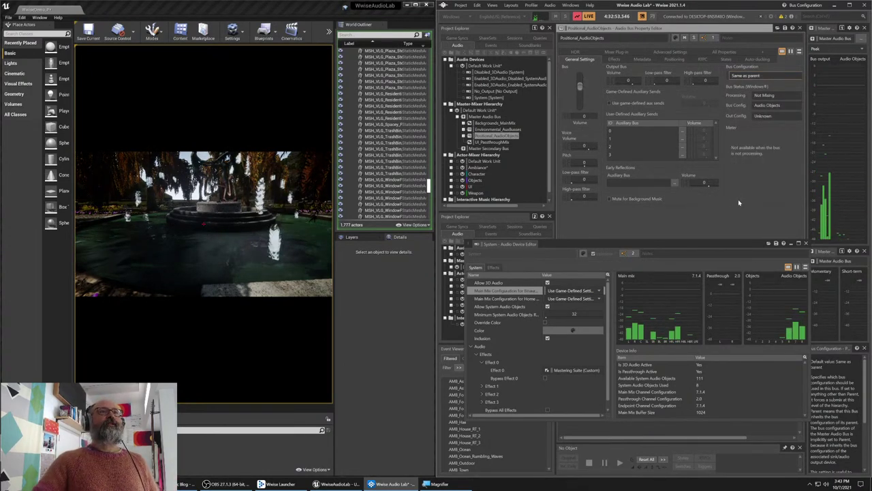
Switch to the Unreal game, toggle the Debug Log off and on in the sound options, and close the game menu
{"action": "key", "text": "alt+Tab"}
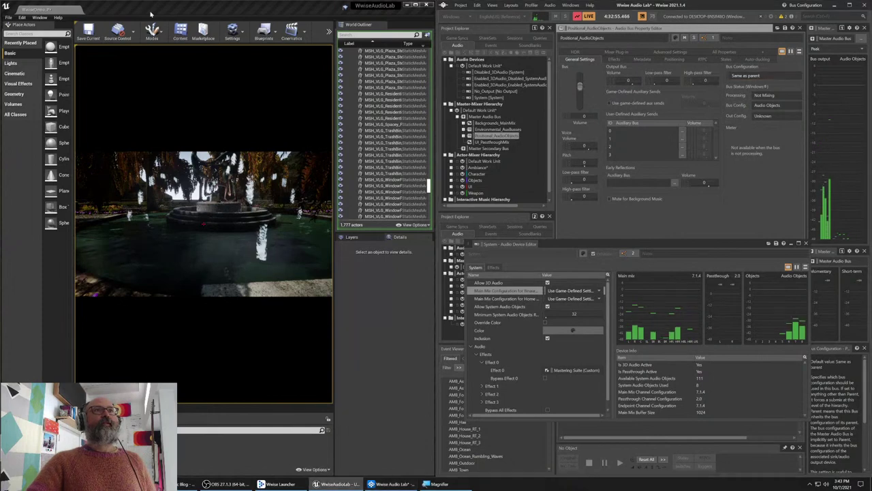
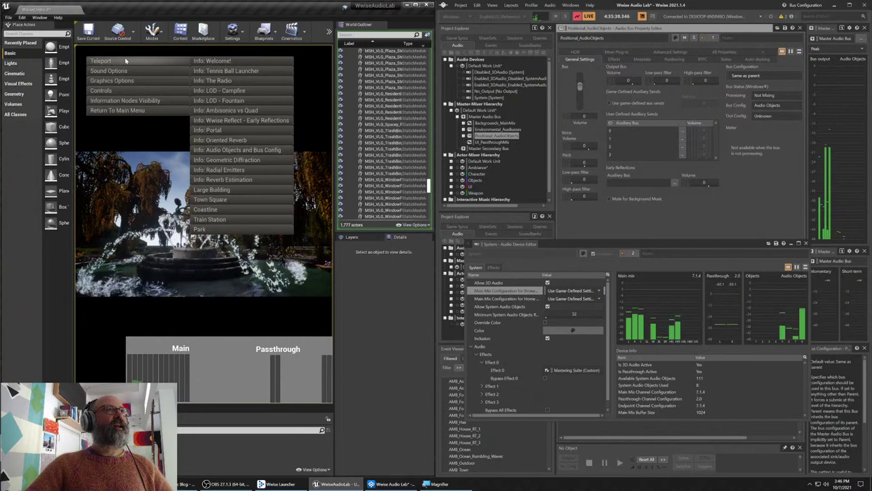
{"action": "mouse_move", "coordinate": [125, 90]}
{"action": "mouse_move", "coordinate": [137, 70]}
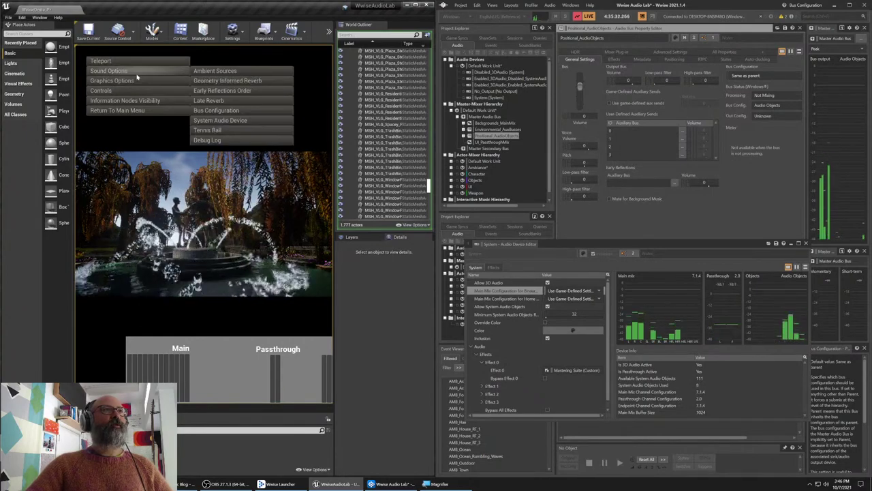
{"action": "left_click", "coordinate": [299, 141]}
{"action": "left_click", "coordinate": [299, 141]}
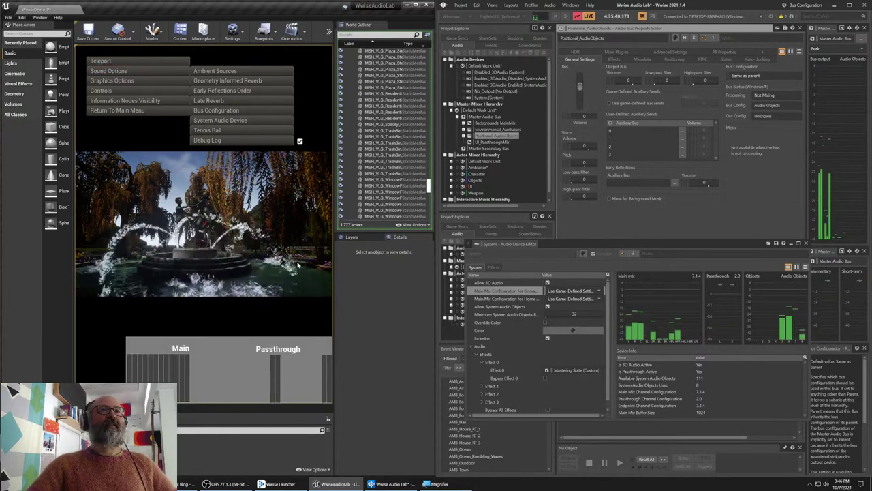
{"action": "left_click", "coordinate": [297, 167]}
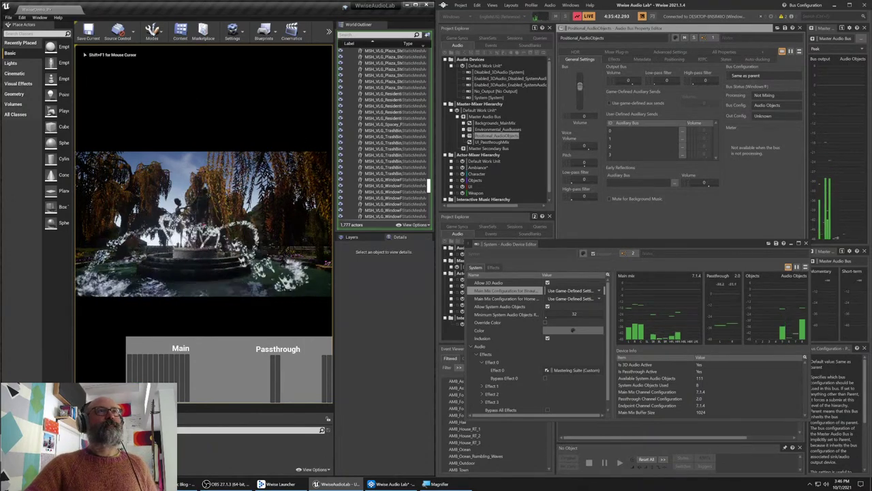
{"action": "key", "text": "shift+F1"}
{"action": "left_click", "coordinate": [505, 359]}
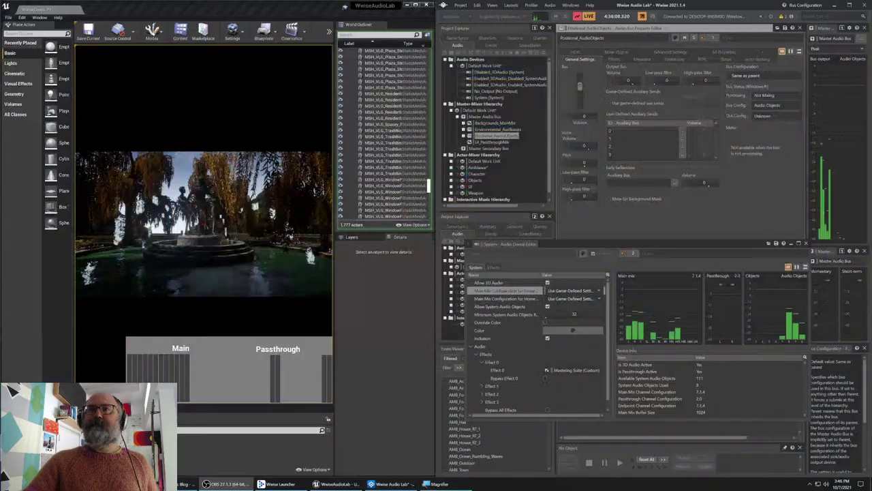
Leave the fountain scene for the game's main menu and load the Echo Room map
{"action": "left_click", "coordinate": [273, 232]}
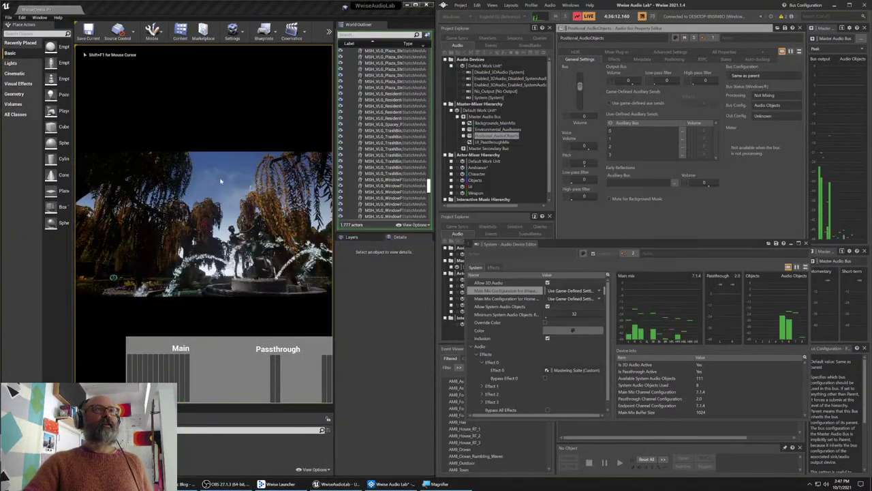
{"action": "key", "text": "w"}
{"action": "key", "text": "Tab"}
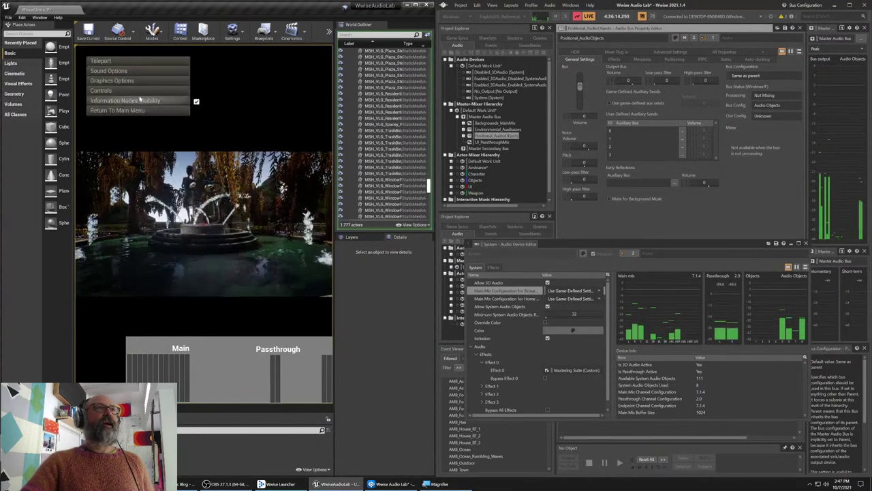
{"action": "mouse_move", "coordinate": [166, 72]}
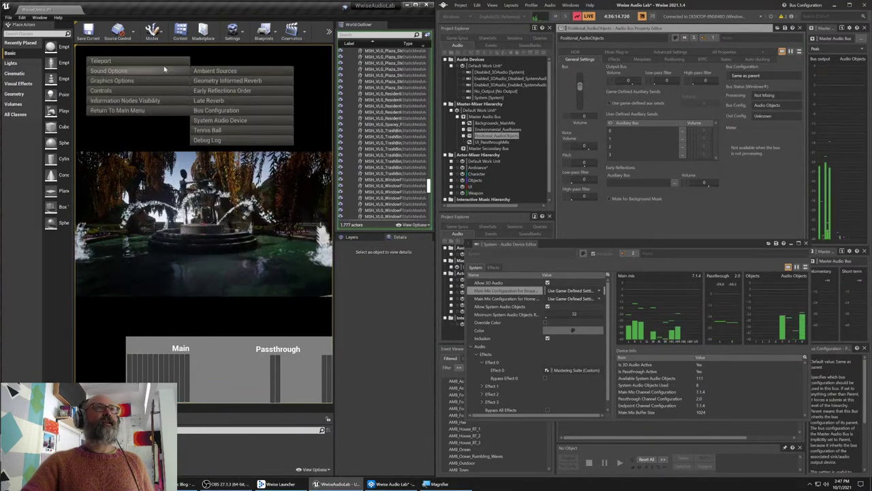
{"action": "left_click", "coordinate": [169, 110]}
{"action": "left_click", "coordinate": [175, 229]}
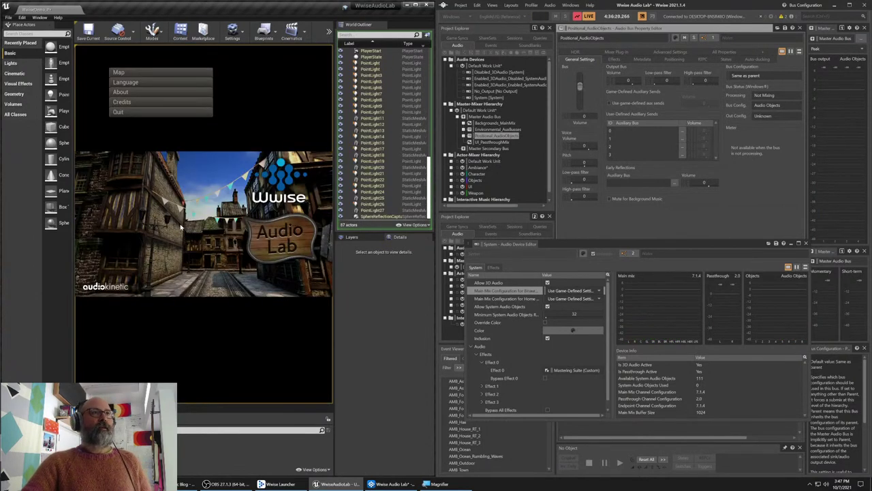
{"action": "mouse_move", "coordinate": [188, 72]}
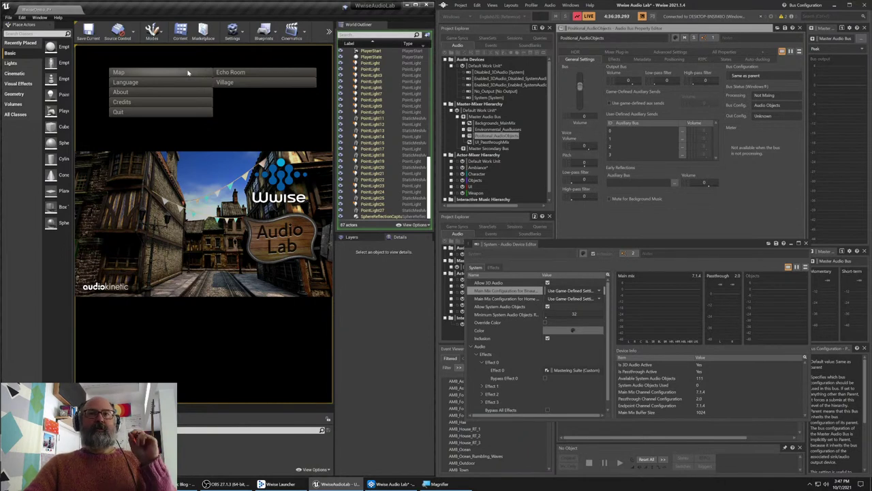
{"action": "left_click", "coordinate": [230, 73]}
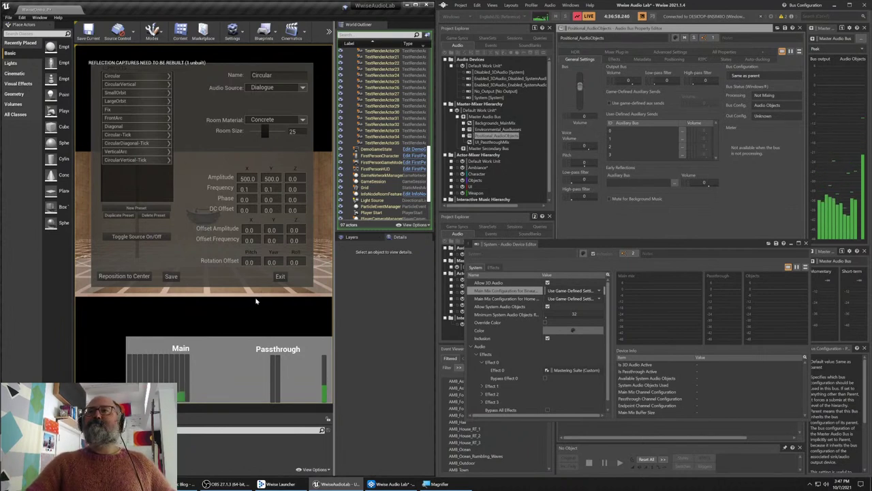
Set the Circular preset's audio source to Campfire and its room material to Anechoic
{"action": "left_click", "coordinate": [304, 88]}
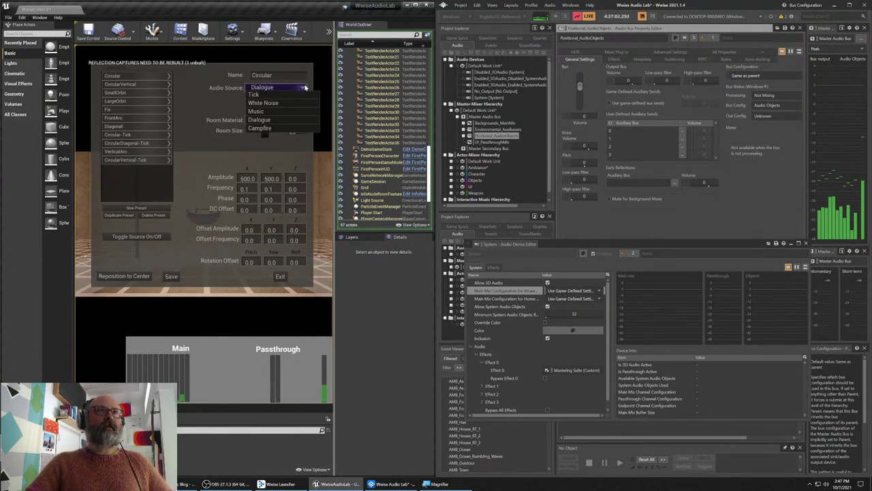
{"action": "left_click", "coordinate": [296, 127]}
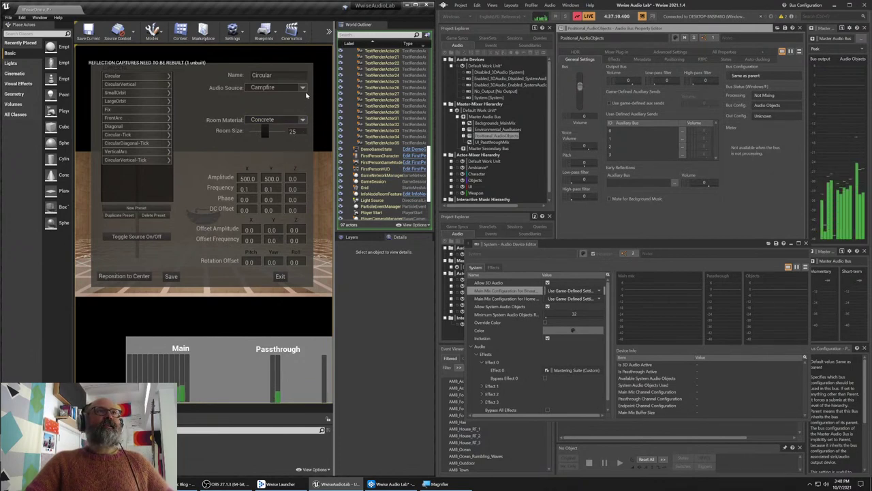
{"action": "left_click", "coordinate": [304, 119]}
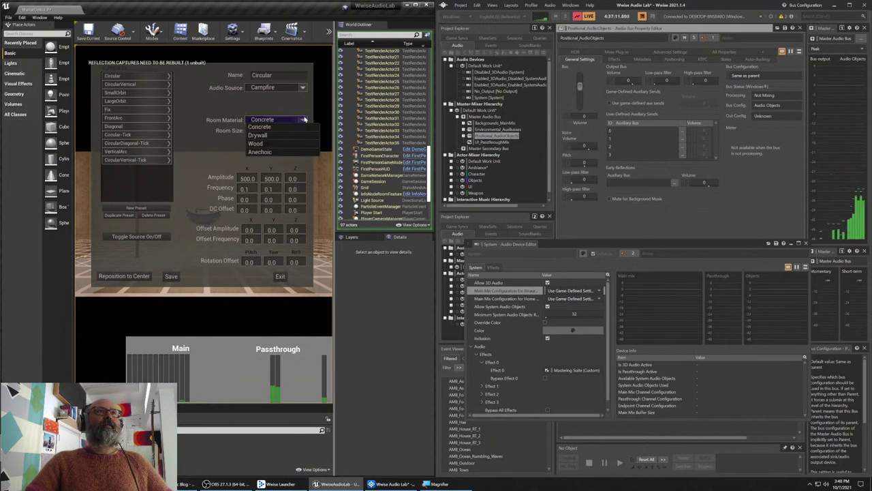
{"action": "left_click", "coordinate": [295, 152]}
Set the room material back to Concrete and the room size to about 25.38
{"action": "left_click", "coordinate": [304, 120]}
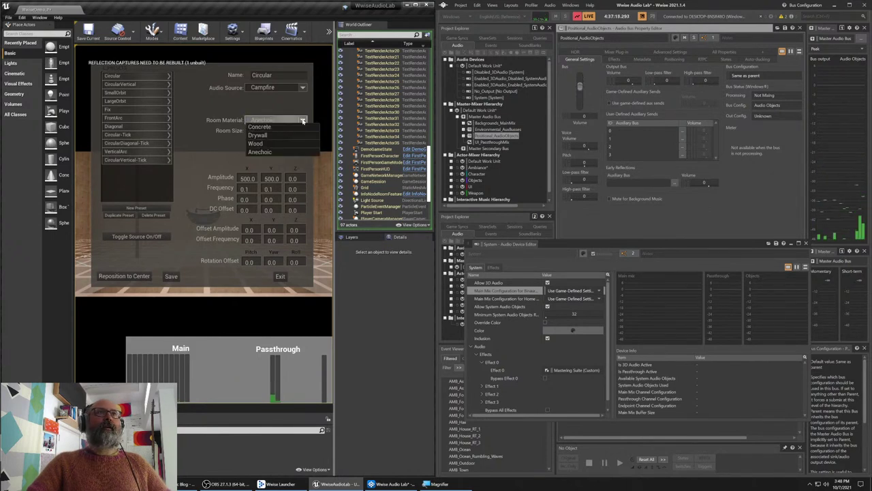
{"action": "left_click", "coordinate": [296, 129]}
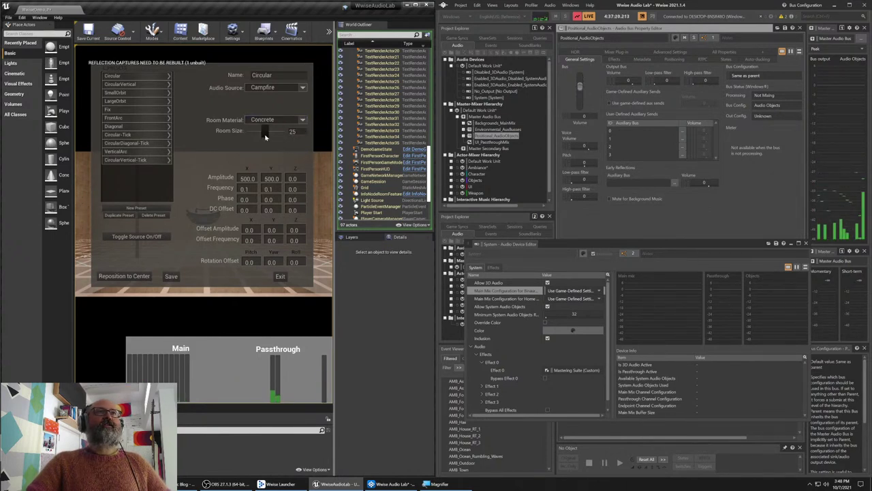
{"action": "mouse_move", "coordinate": [265, 130]}
{"action": "left_mouse_down"}
{"action": "mouse_move", "coordinate": [258, 134]}
{"action": "mouse_move", "coordinate": [266, 133]}
{"action": "left_mouse_up"}
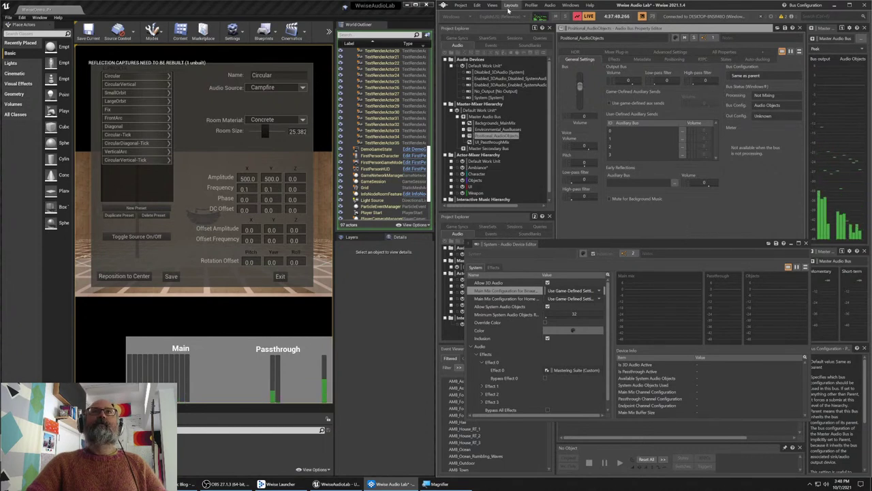
Switch Wwise to the Audio Object Profiler layout and display the Master Audio Bus objects in the 3D viewer
{"action": "left_click", "coordinate": [511, 5]}
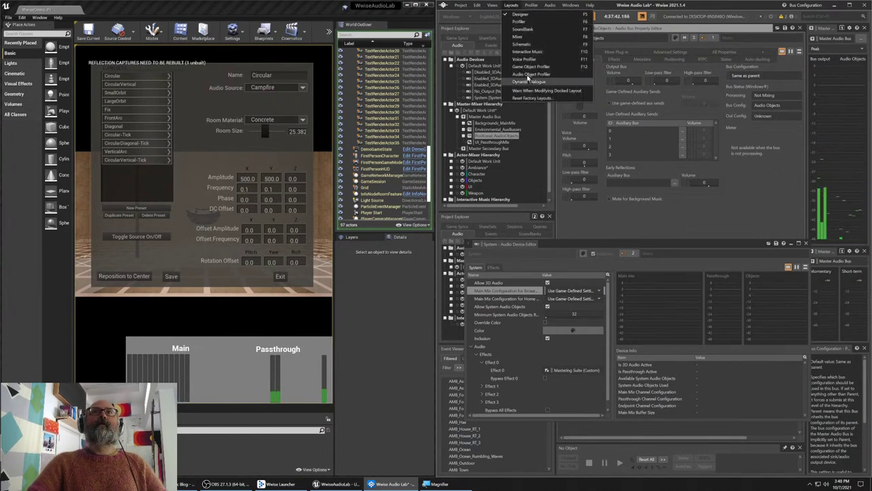
{"action": "left_click", "coordinate": [530, 73]}
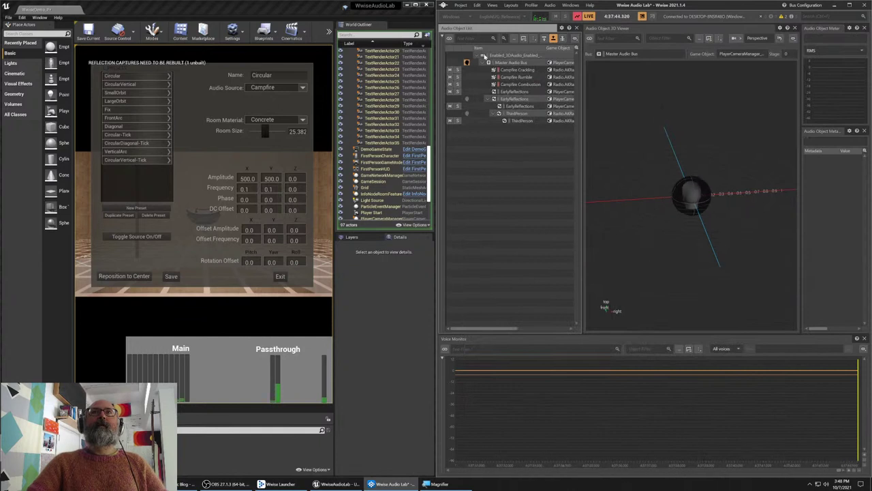
{"action": "left_click", "coordinate": [503, 63]}
{"action": "left_click_drag", "start_coordinate": [629, 218], "coordinate": [646, 220]}
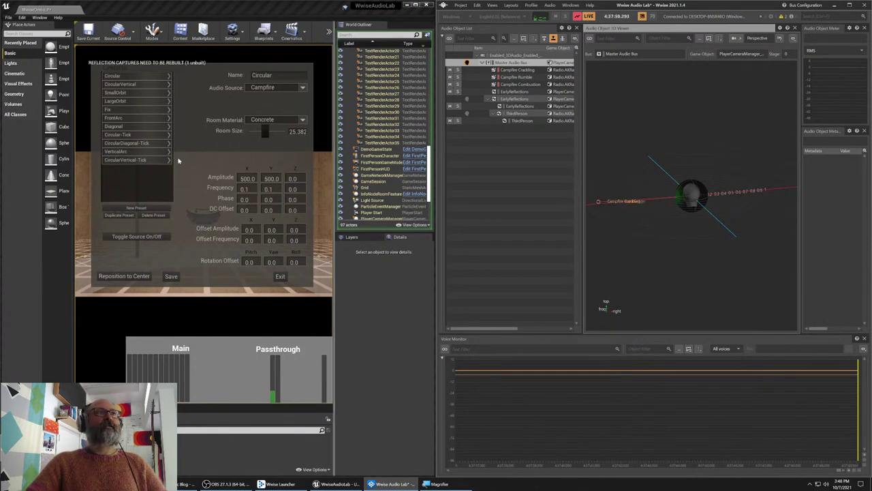
Load the FrontArc preset in the game's Echo Room
{"action": "left_click", "coordinate": [130, 121]}
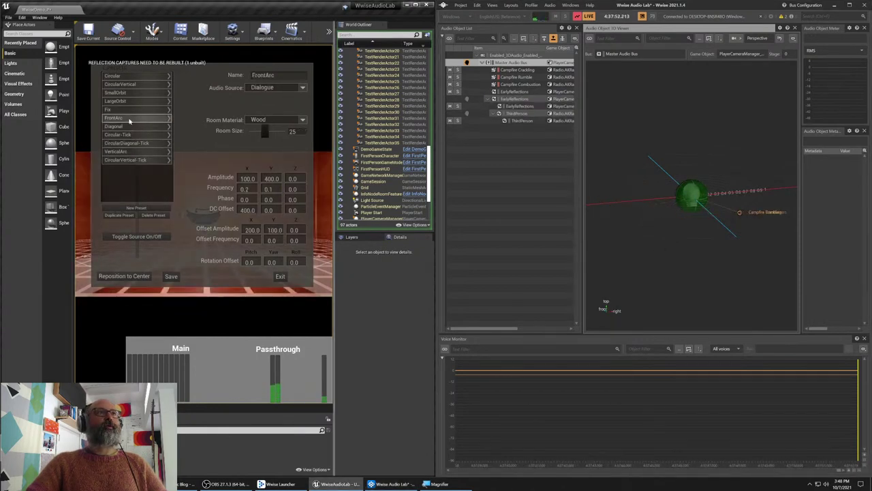
Set the FrontArc preset's audio source to Campfire and return to the Echo Room from the preset editor
{"action": "left_click", "coordinate": [279, 87]}
{"action": "left_click", "coordinate": [259, 128]}
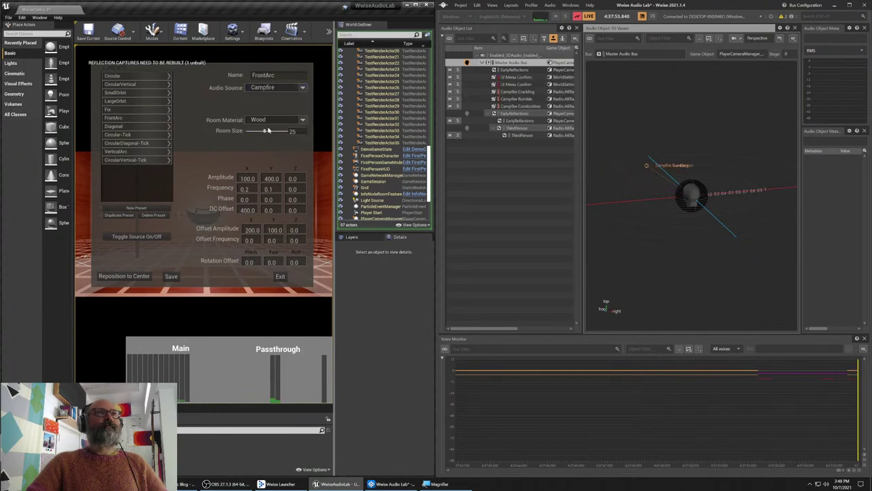
{"action": "left_click", "coordinate": [280, 276]}
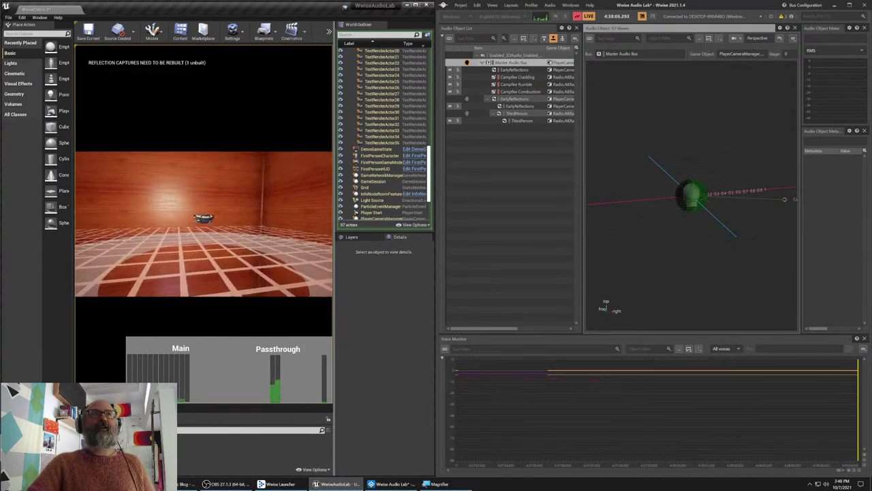
{"action": "key", "text": "Tab"}
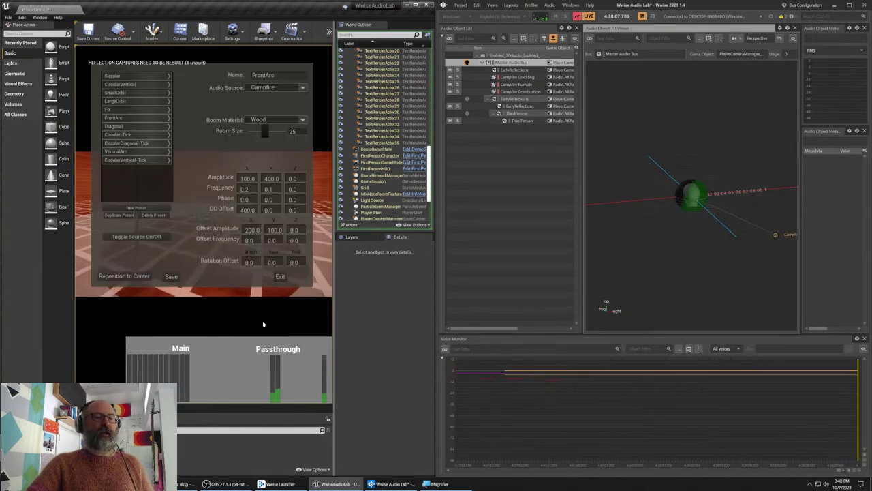
{"action": "left_click", "coordinate": [280, 277]}
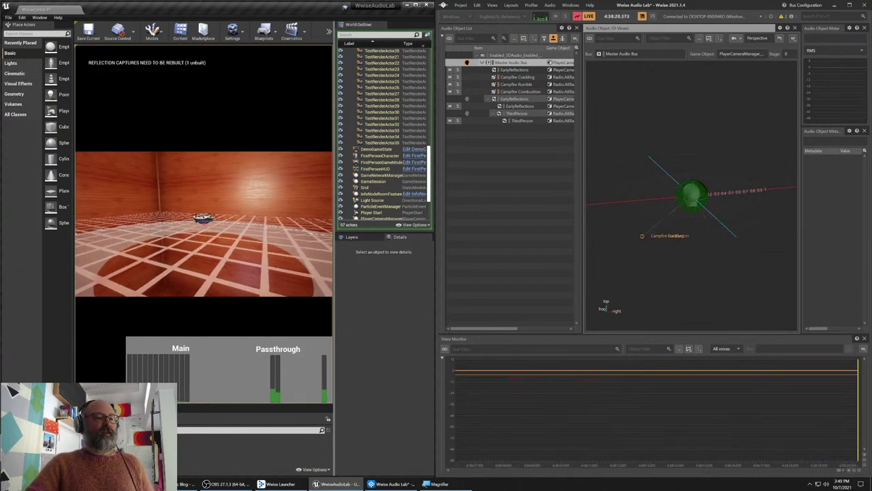
Switch to Wwise's layout with the Game Object 3D Viewer and examine the Echo Room's reflections through User Camera 1
{"action": "key", "text": "alt+Tab"}
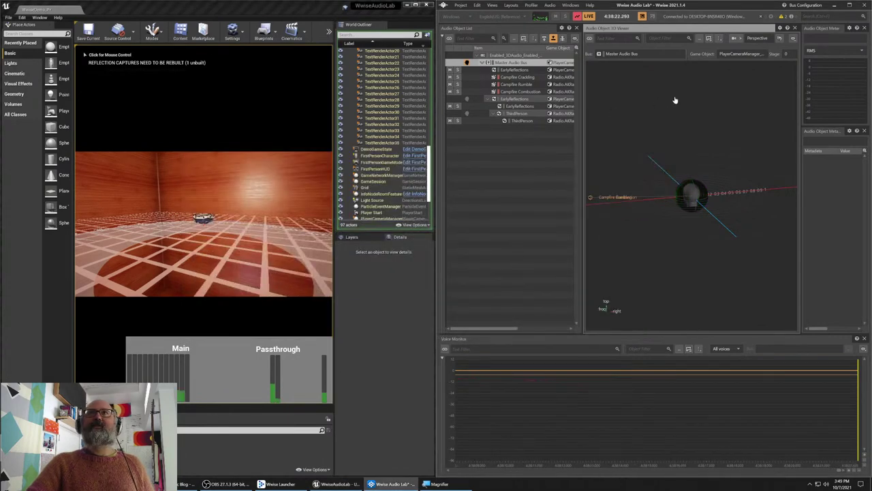
{"action": "key", "text": "F12"}
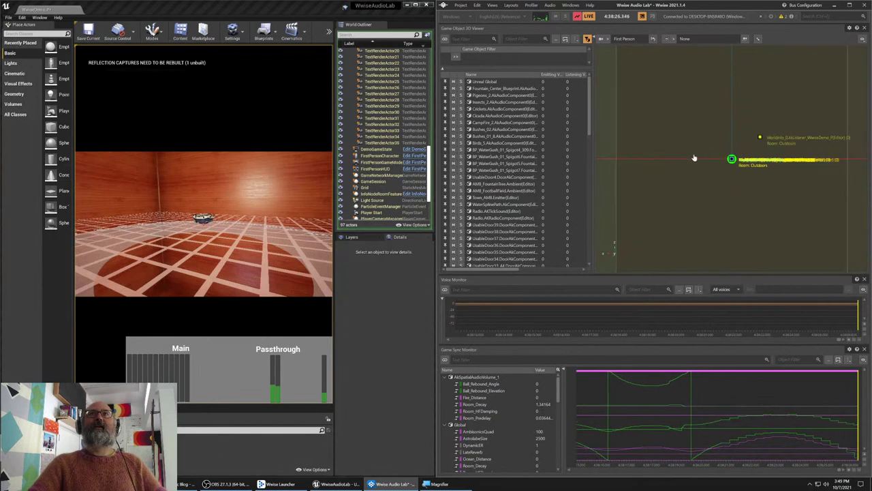
{"action": "left_click", "coordinate": [601, 38]}
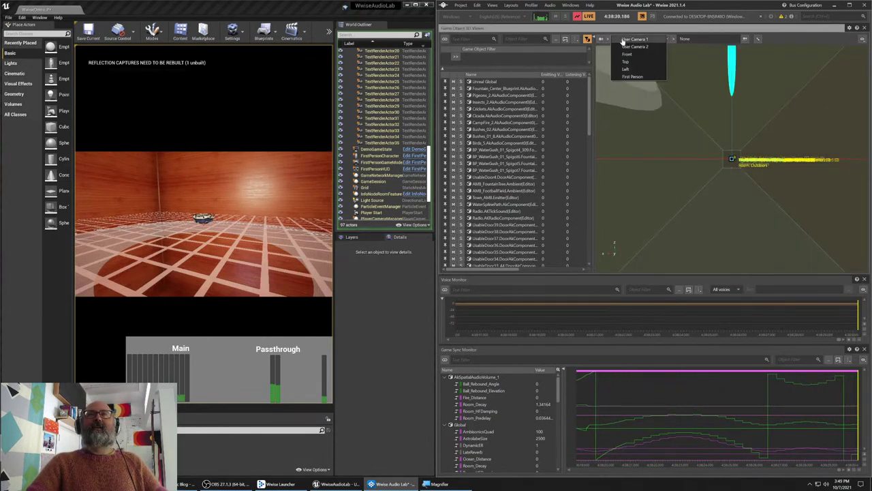
{"action": "left_click", "coordinate": [634, 40]}
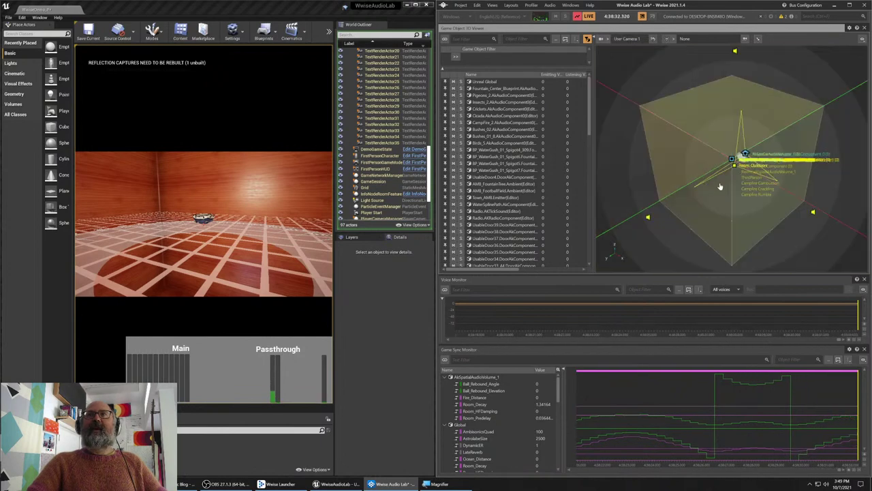
{"action": "scroll", "coordinate": [750, 208], "scroll_direction": "down", "scroll_amount": 3}
{"action": "left_click_drag", "start_coordinate": [761, 215], "coordinate": [771, 212]}
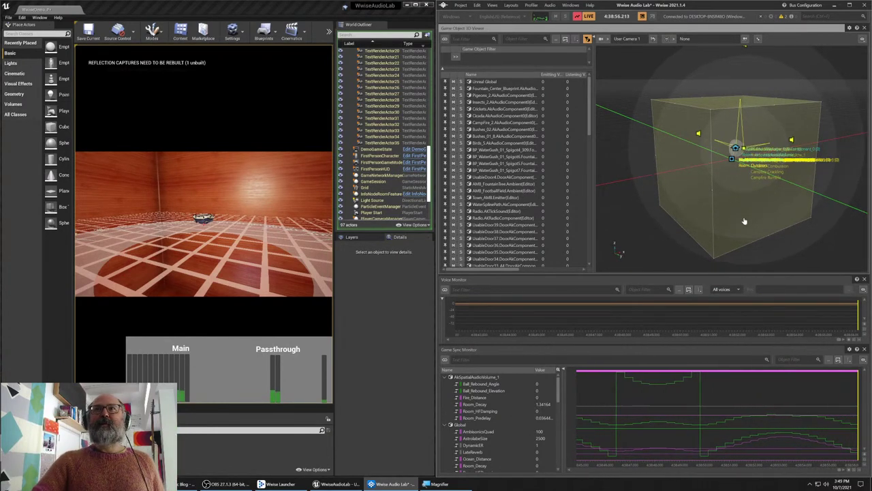
{"action": "left_click_drag", "start_coordinate": [771, 212], "coordinate": [749, 227]}
{"action": "scroll", "coordinate": [749, 226], "scroll_direction": "up", "scroll_amount": 3}
{"action": "scroll", "coordinate": [777, 225], "scroll_direction": "up", "scroll_amount": 4}
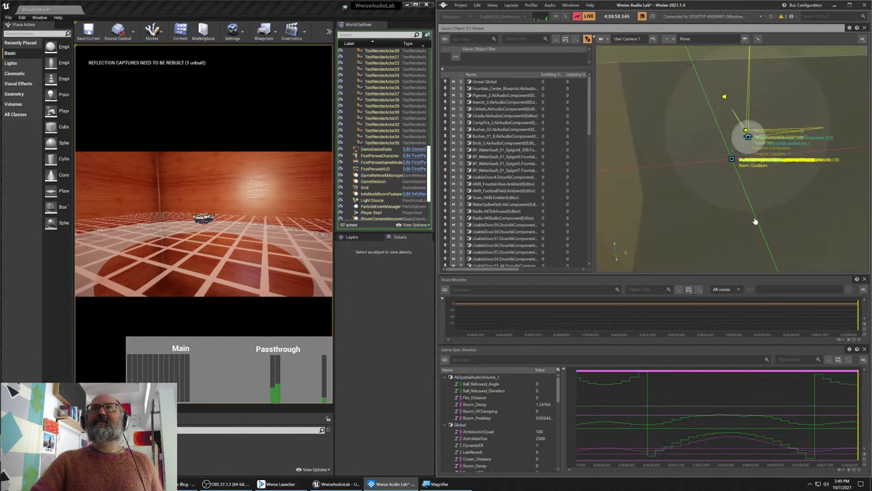
{"action": "scroll", "coordinate": [779, 223], "scroll_direction": "down", "scroll_amount": 3}
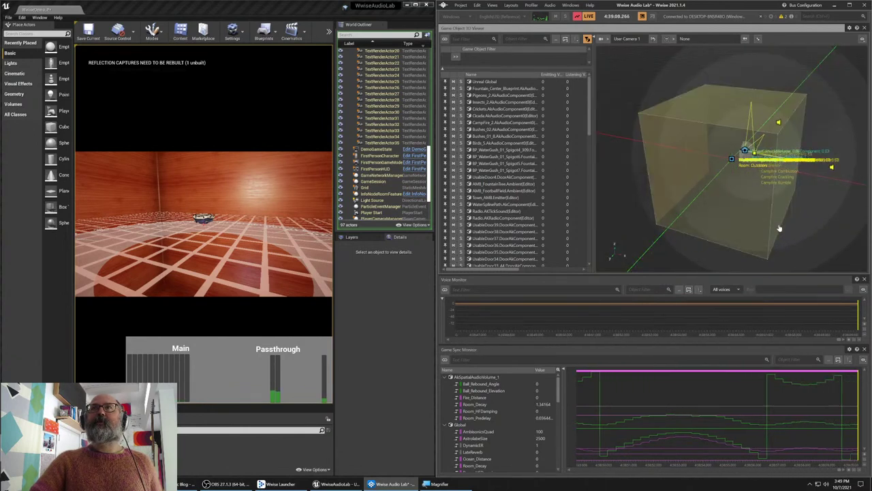
Open the Game Object 3D Viewer settings and enable Display Rays under Spatial Audio Debug
{"action": "left_click", "coordinate": [862, 41]}
{"action": "left_click_drag", "start_coordinate": [542, 114], "coordinate": [545, 100]}
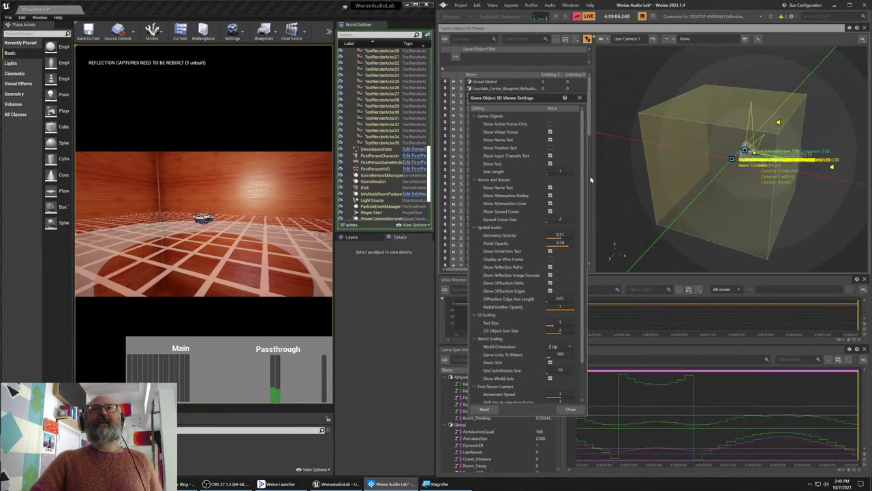
{"action": "scroll", "coordinate": [582, 196], "scroll_direction": "down", "scroll_amount": 2}
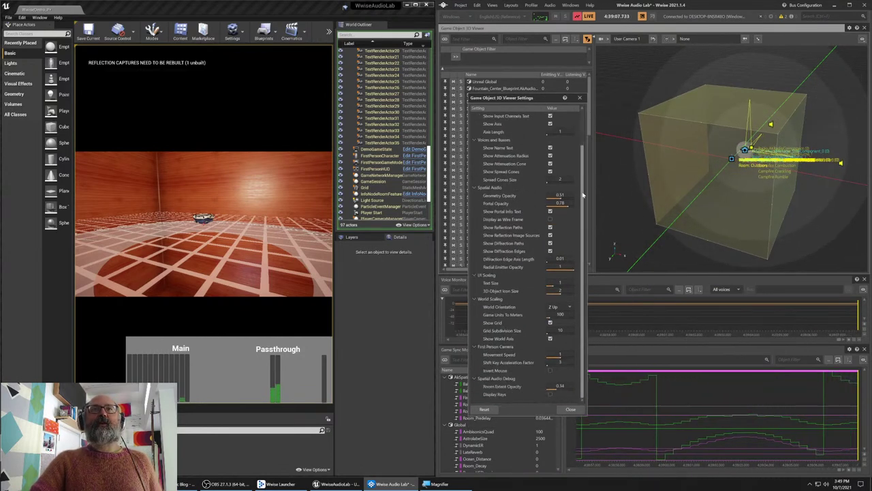
{"action": "left_click", "coordinate": [550, 395]}
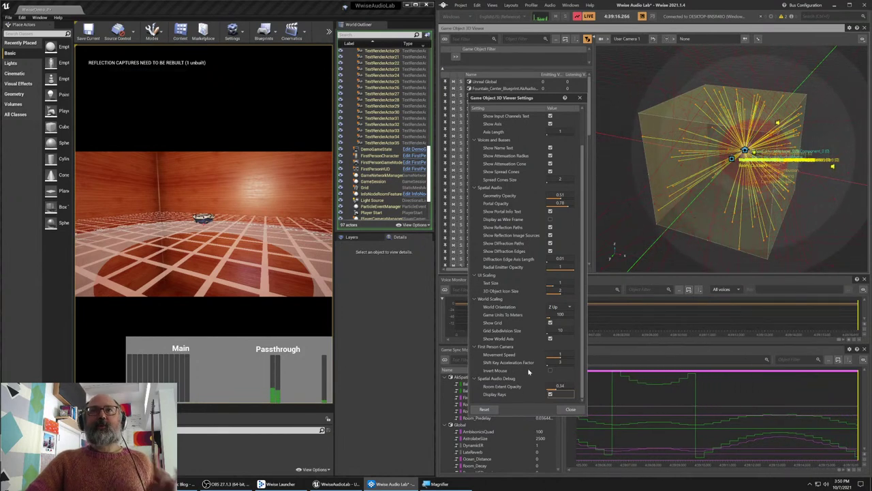
{"action": "scroll", "coordinate": [528, 371], "scroll_direction": "up", "scroll_amount": 1}
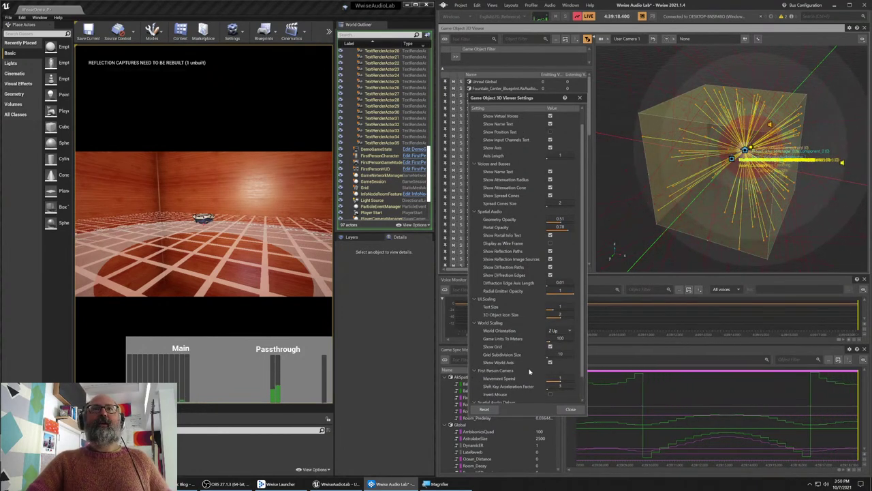
{"action": "scroll", "coordinate": [529, 371], "scroll_direction": "down", "scroll_amount": 1}
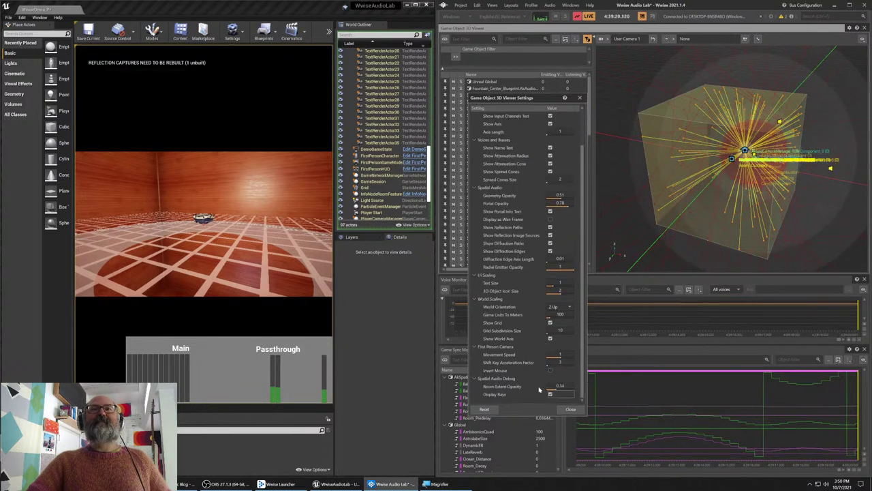
Disable Display Rays in the viewer settings and look through the remaining display options
{"action": "left_click", "coordinate": [550, 393]}
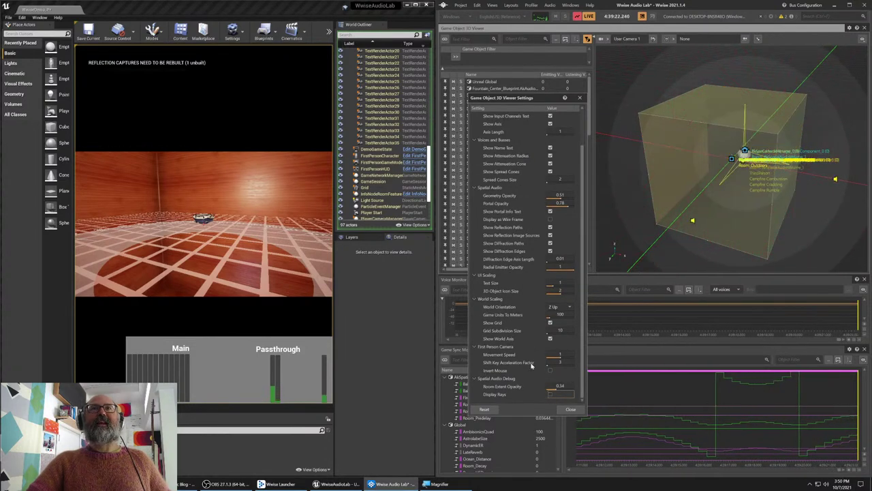
{"action": "scroll", "coordinate": [531, 367], "scroll_direction": "up", "scroll_amount": 2}
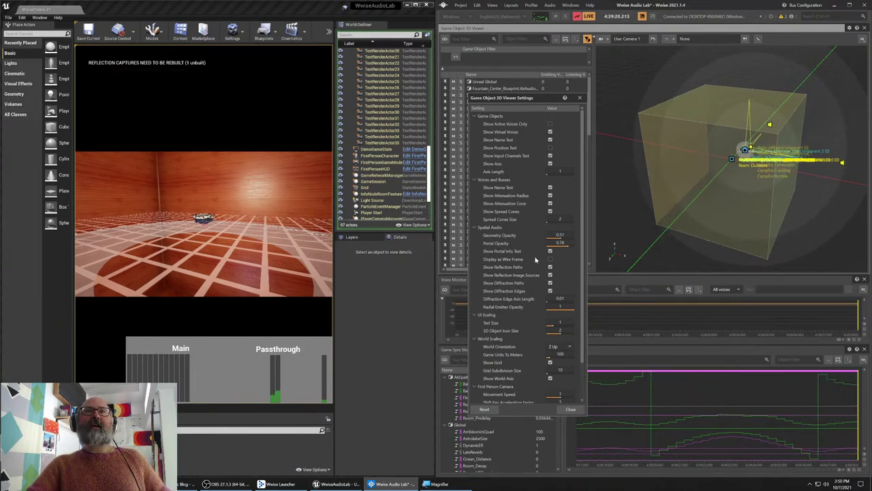
{"action": "scroll", "coordinate": [535, 263], "scroll_direction": "down", "scroll_amount": 2}
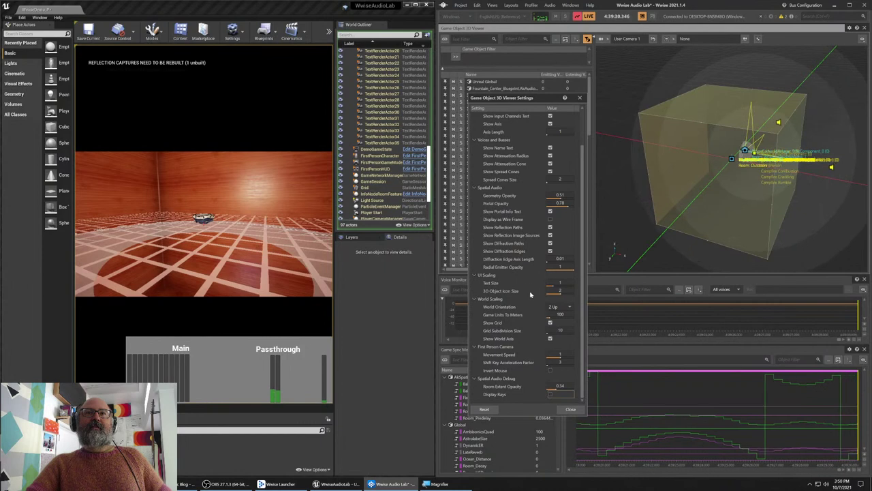
Set the game's Early Reflections Order to 4th Order and re-enable Display Rays in the Wwise viewer settings
{"action": "left_click", "coordinate": [204, 224]}
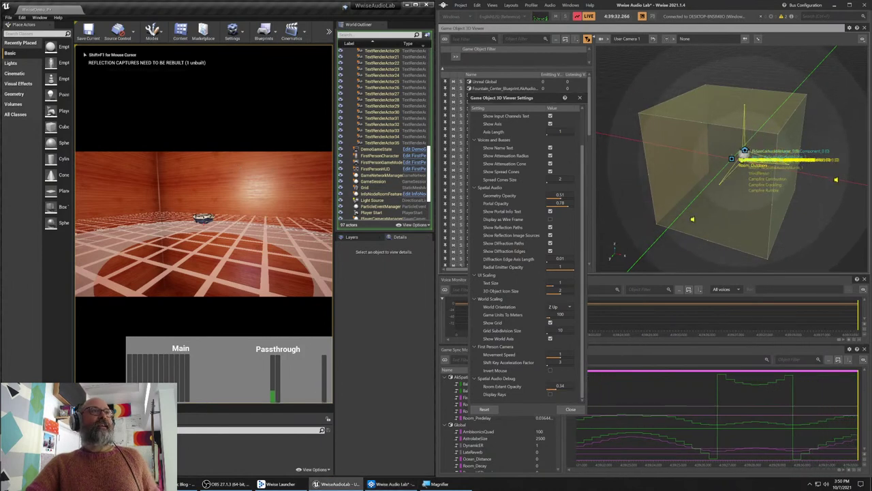
{"action": "key", "text": "Tab"}
{"action": "mouse_move", "coordinate": [166, 63]}
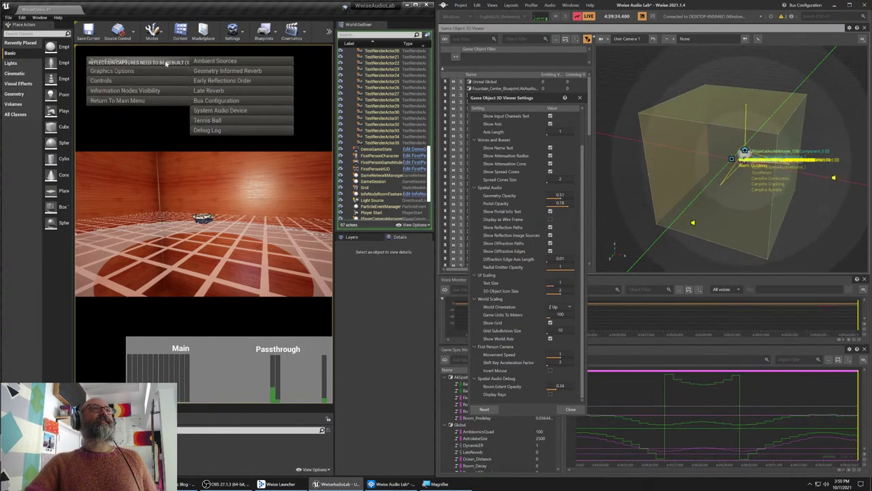
{"action": "mouse_move", "coordinate": [223, 66]}
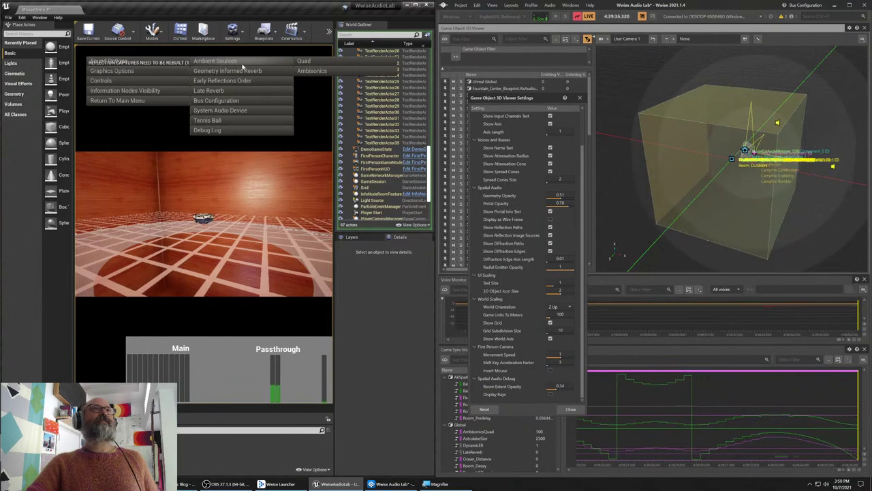
{"action": "mouse_move", "coordinate": [257, 81]}
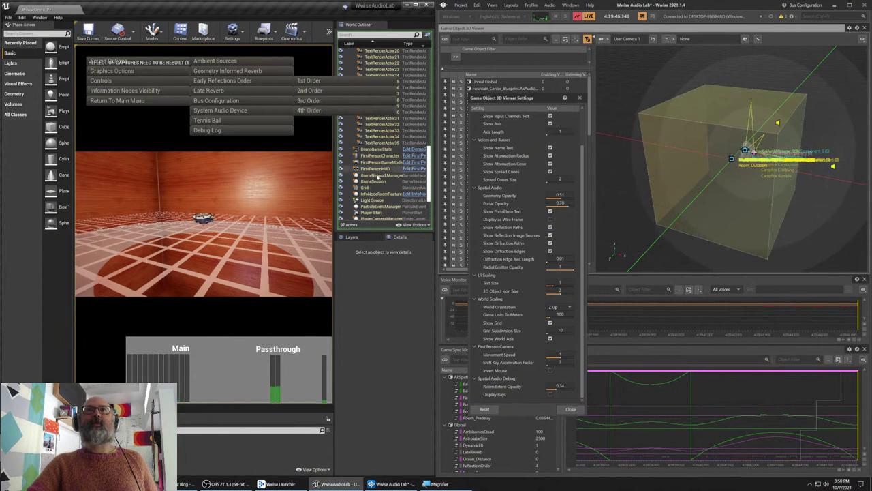
{"action": "left_click", "coordinate": [549, 395]}
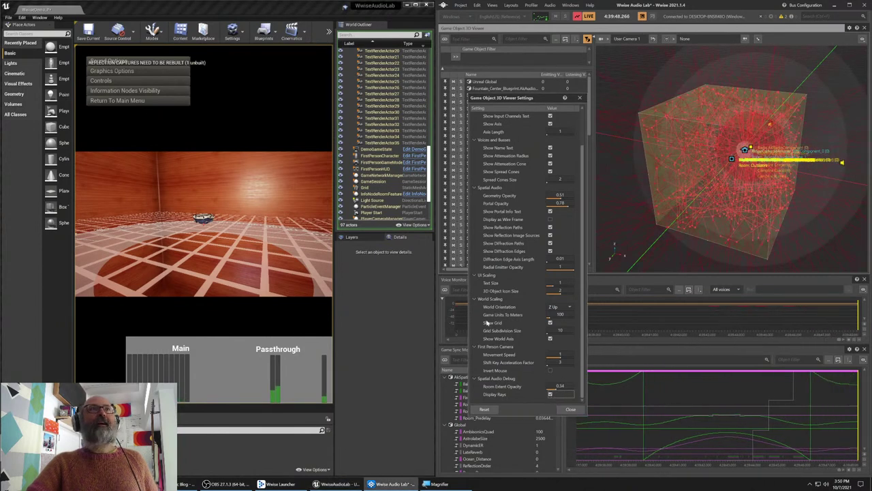
Compare the traced rays by setting the game's Early Reflections Order to 1st, 2nd, 3rd and 4th Order in turn
{"action": "left_click", "coordinate": [249, 113]}
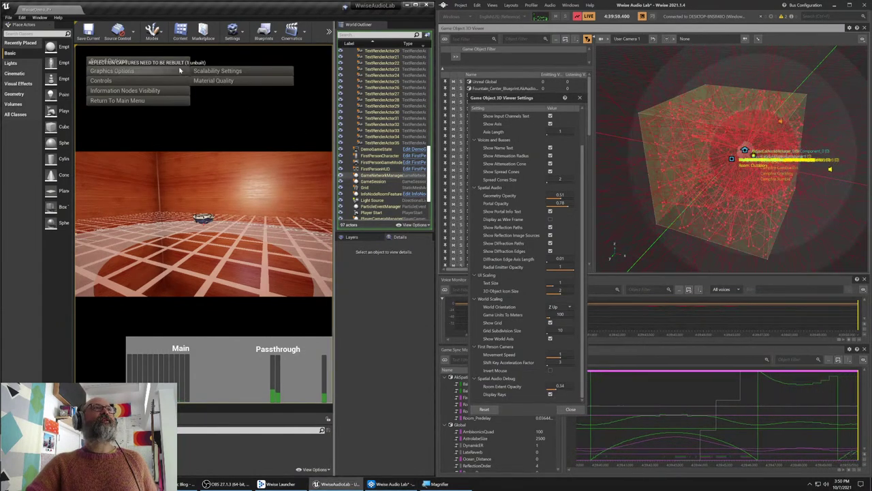
{"action": "mouse_move", "coordinate": [137, 61]}
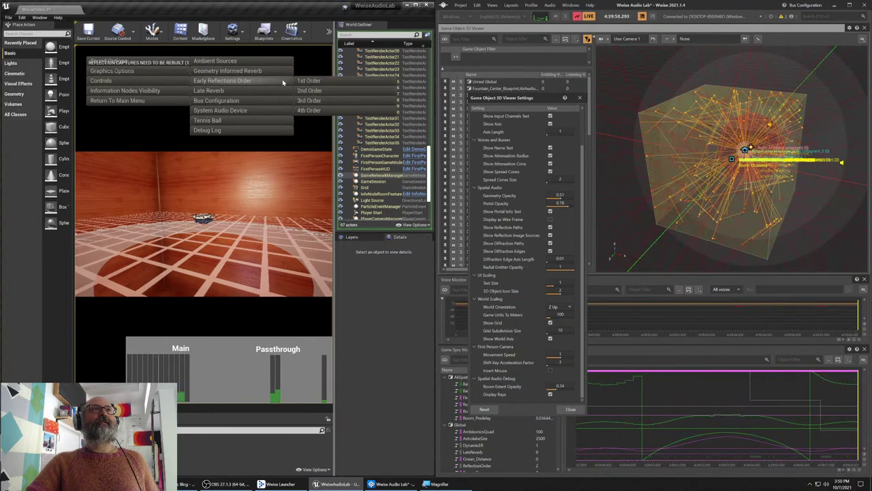
{"action": "left_click", "coordinate": [312, 82]}
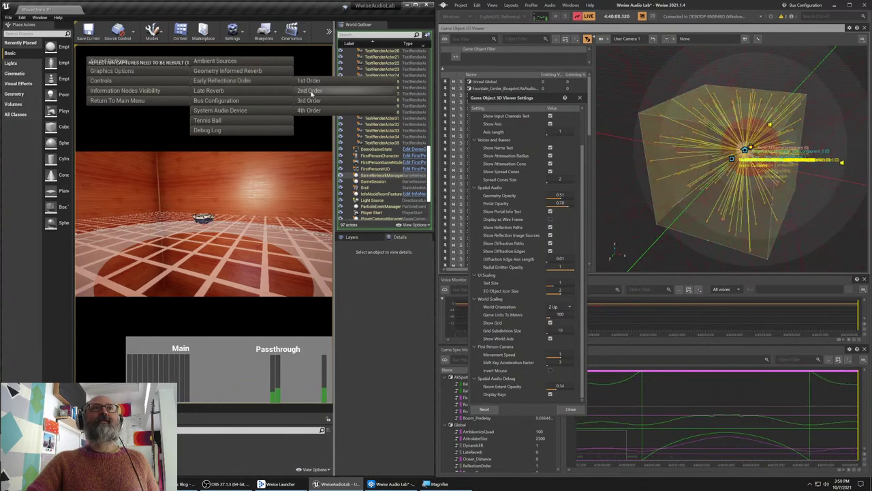
{"action": "left_click", "coordinate": [310, 90]}
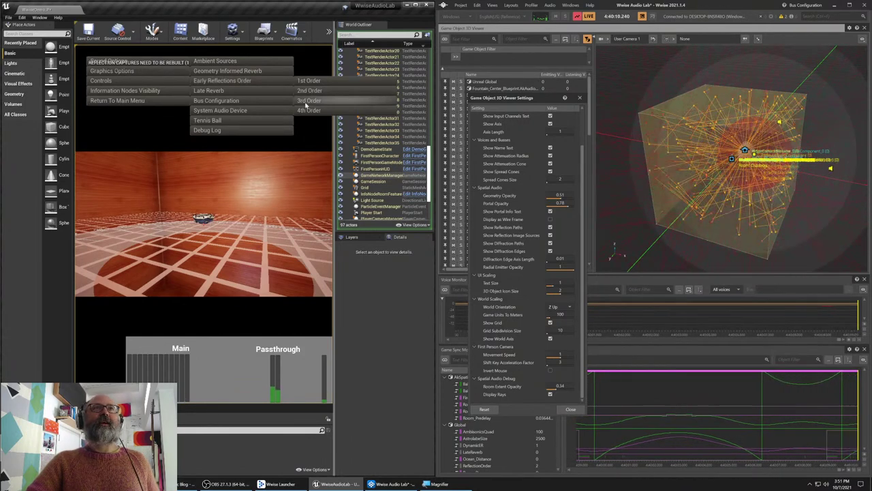
{"action": "left_click", "coordinate": [306, 101]}
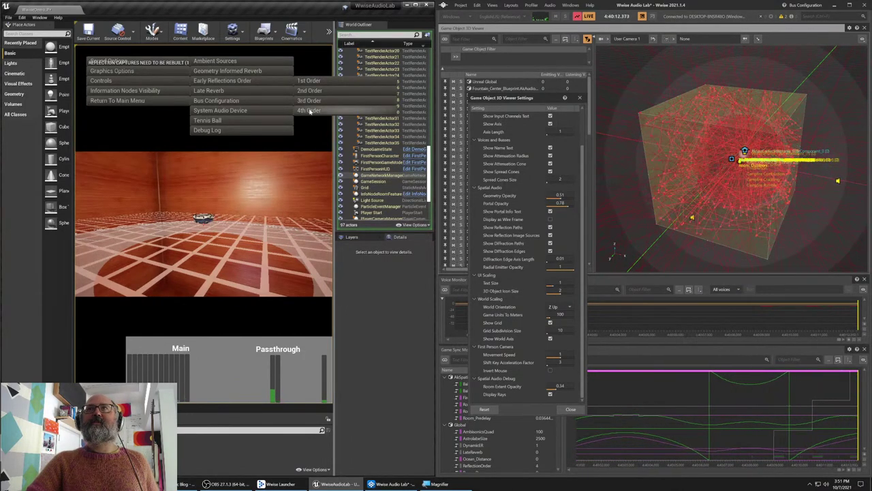
{"action": "left_click", "coordinate": [308, 109]}
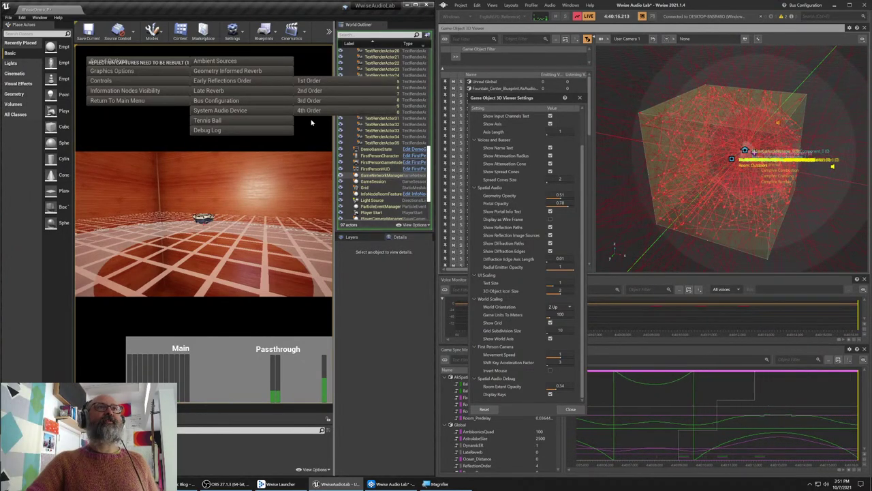
Turn off Display Rays and close the Game Object 3D Viewer settings
{"action": "left_click", "coordinate": [551, 395]}
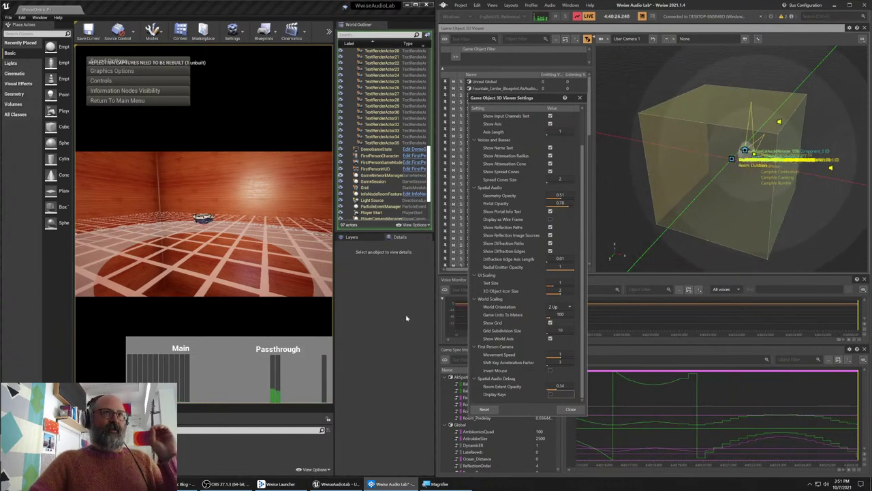
{"action": "left_click", "coordinate": [578, 98]}
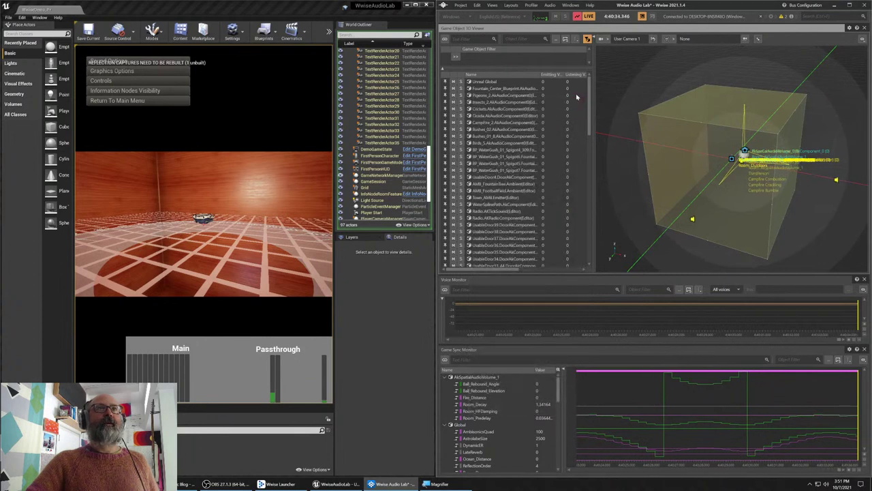
Quit the Echo Room to the game's main menu and load the Village map
{"action": "left_click", "coordinate": [249, 173]}
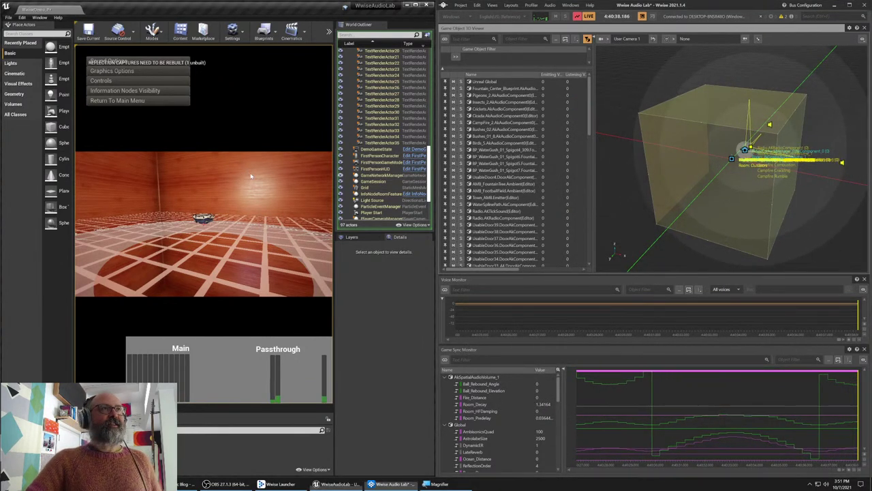
{"action": "left_click", "coordinate": [155, 101]}
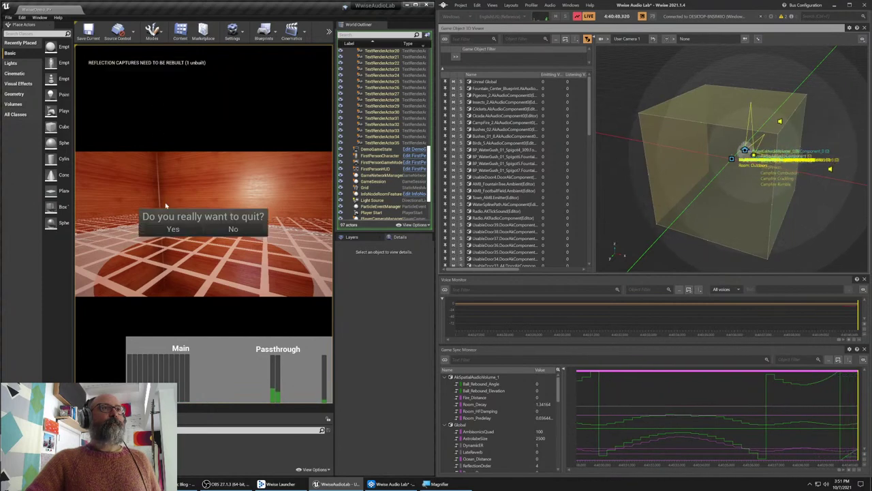
{"action": "left_click", "coordinate": [171, 234]}
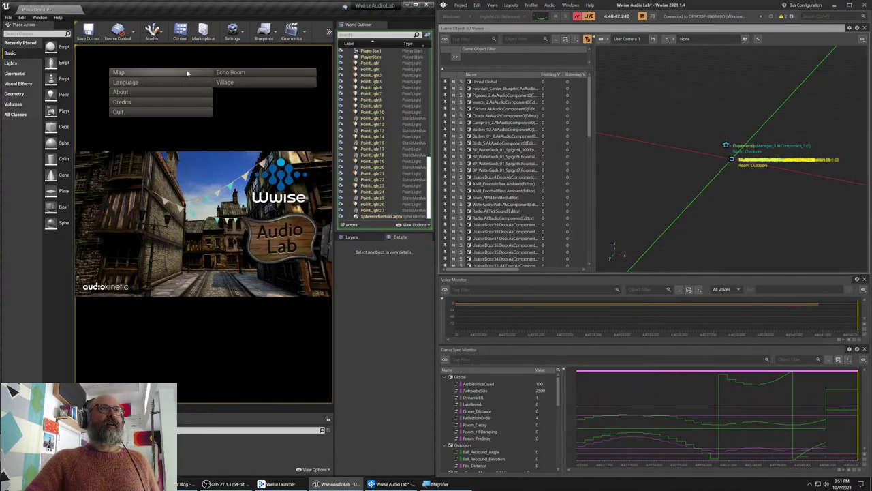
{"action": "left_click", "coordinate": [225, 82]}
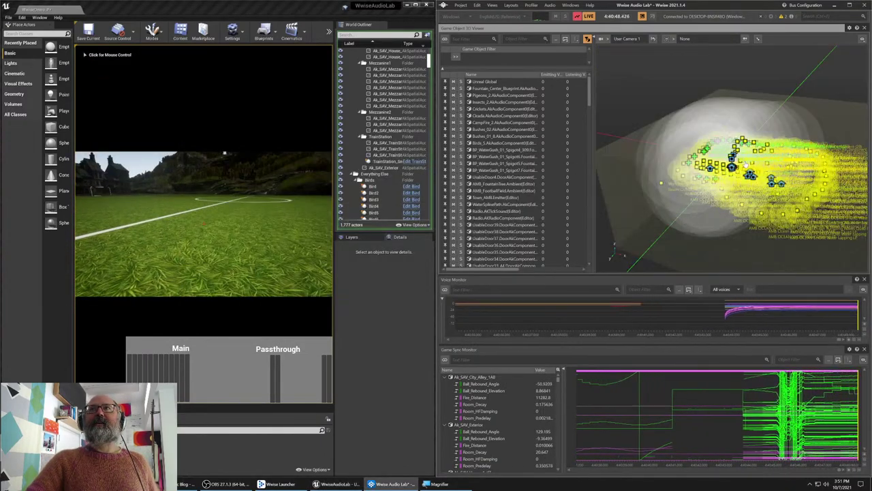
Filter the profiler views by "seag" and examine the seagull sound sources of the Village in the 3D viewer
{"action": "left_click_drag", "start_coordinate": [771, 186], "coordinate": [783, 158]}
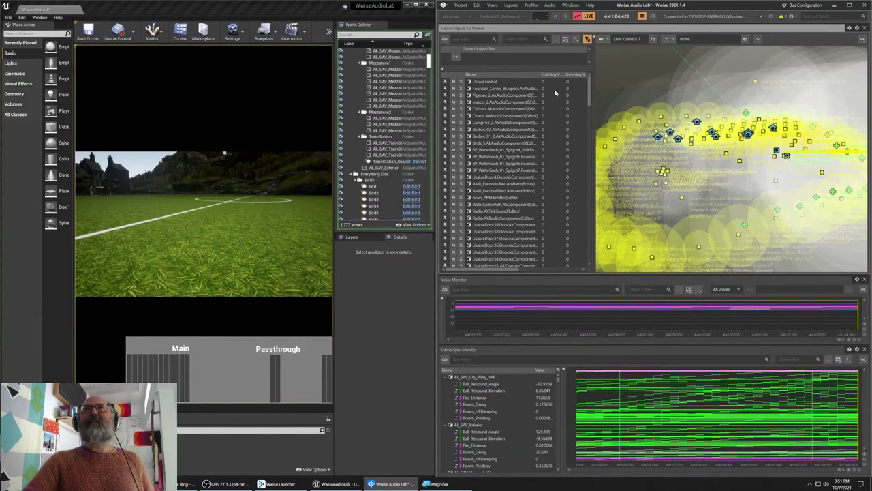
{"action": "type", "text": "ses"}
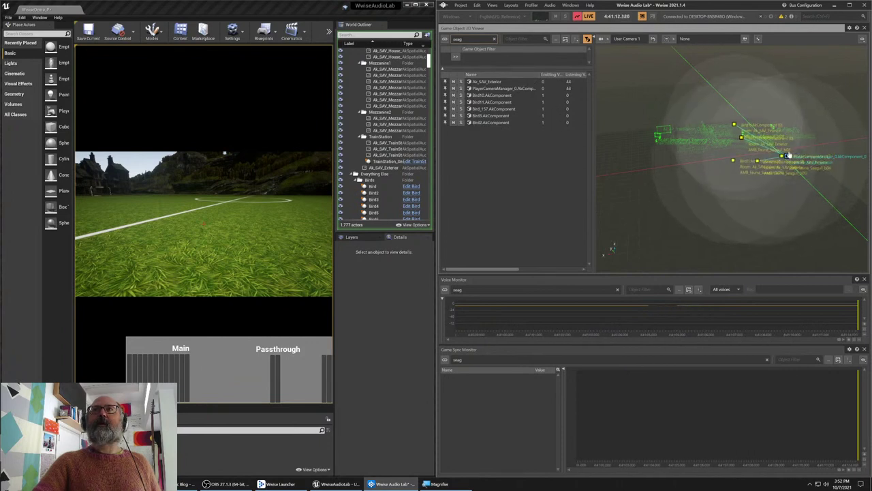
{"action": "scroll", "coordinate": [795, 154], "scroll_direction": "up", "scroll_amount": 3}
{"action": "left_click_drag", "start_coordinate": [794, 153], "coordinate": [732, 148]}
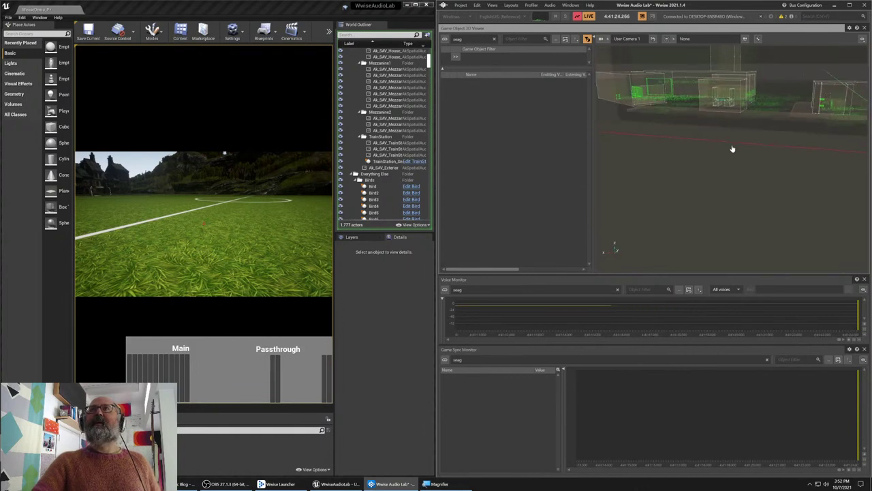